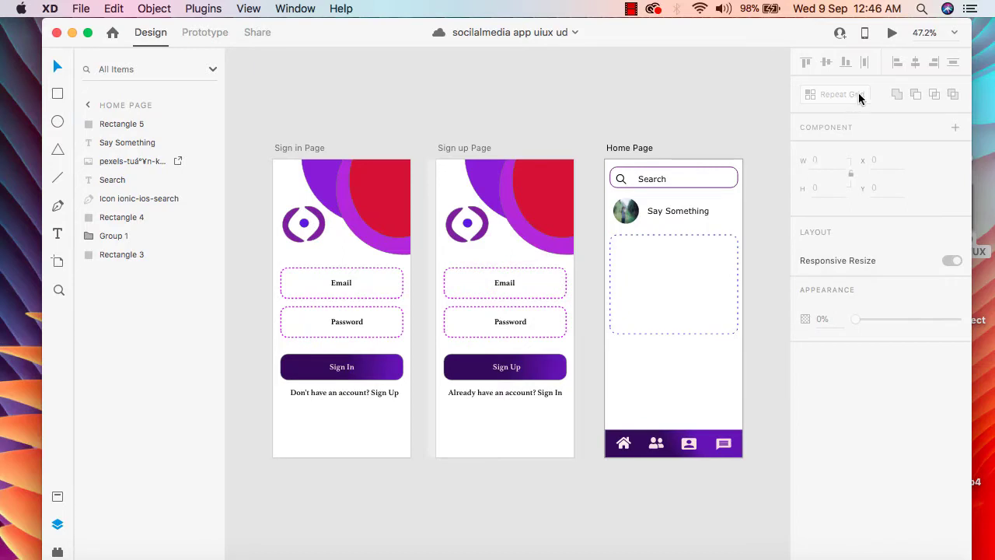
Preview the Home Page artboard, close the preview and clear the selection.
left_click(896, 35)
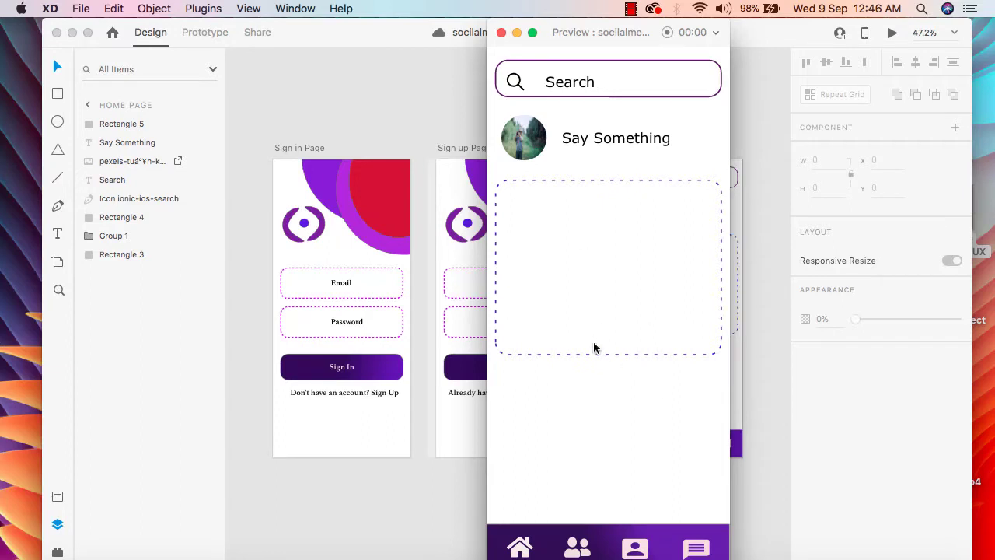
left_click(502, 33)
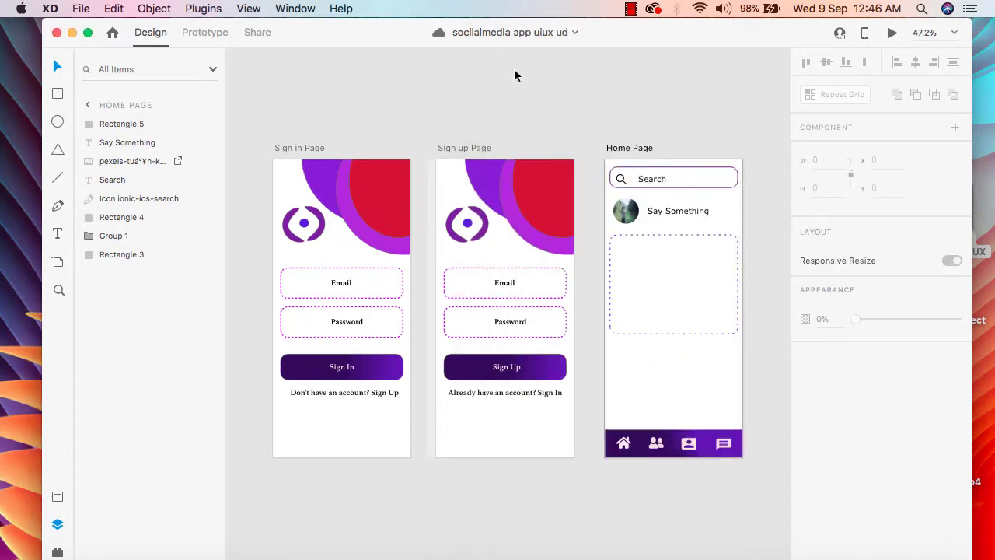
left_click(753, 312)
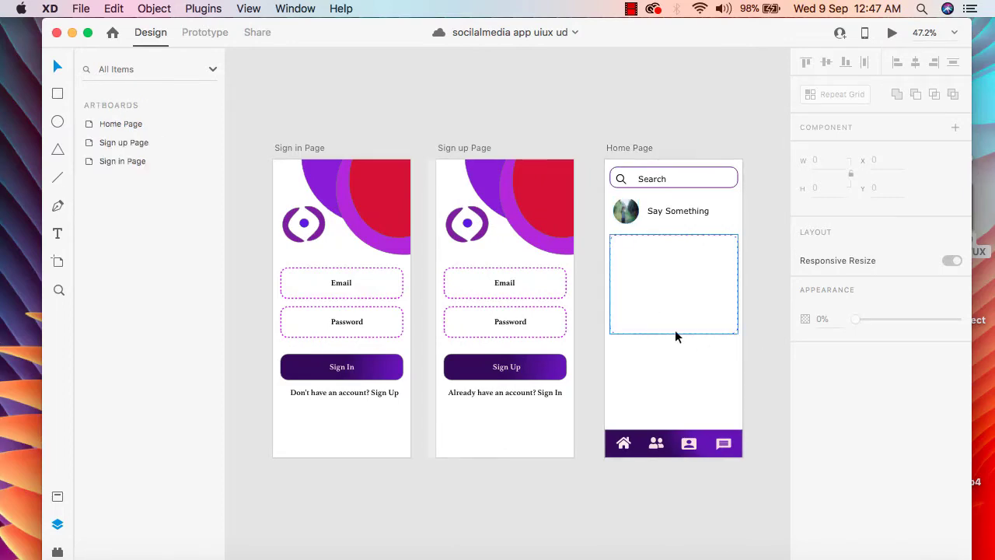
Open the desktop's pictures folder and bring it up in front of the Adobe XD design.
left_click(895, 525)
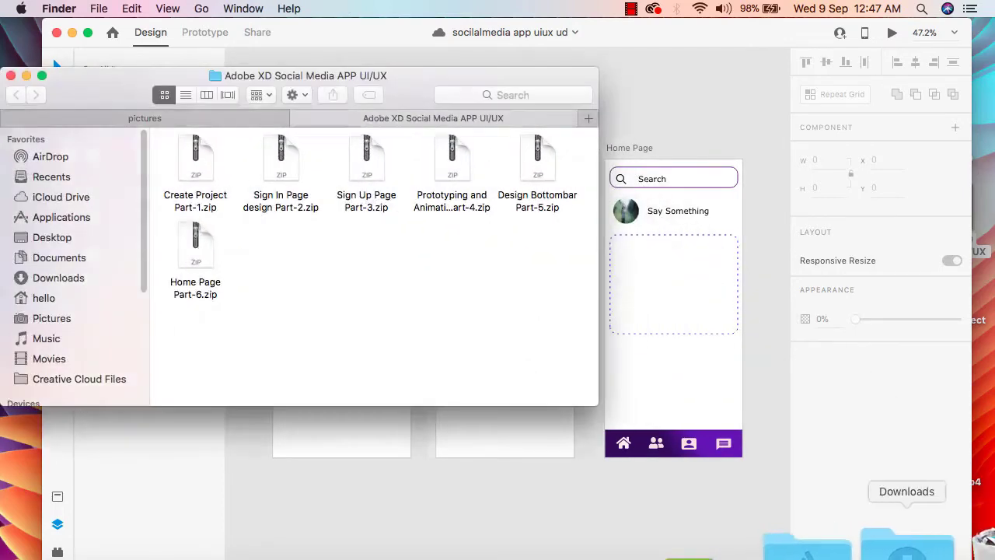
left_click(11, 76)
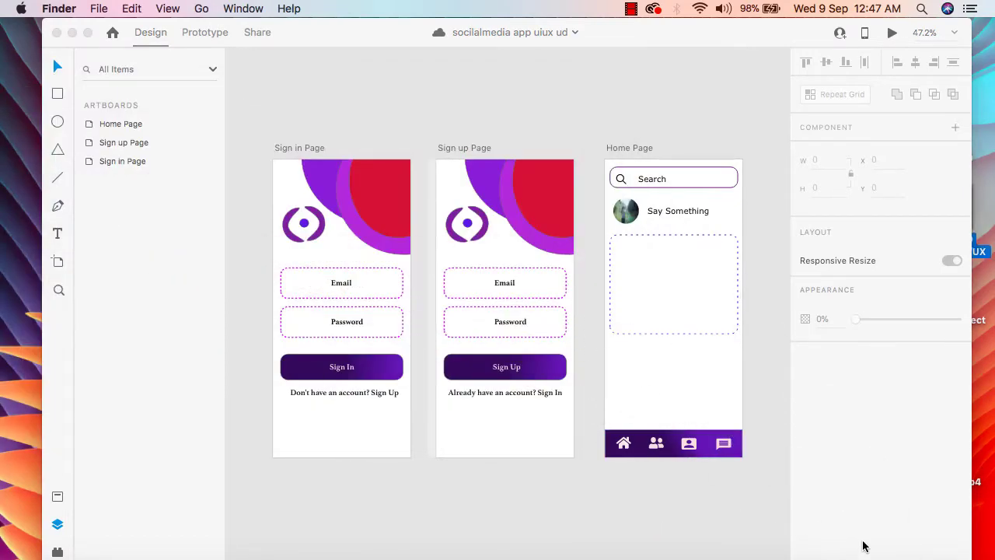
left_click(72, 32)
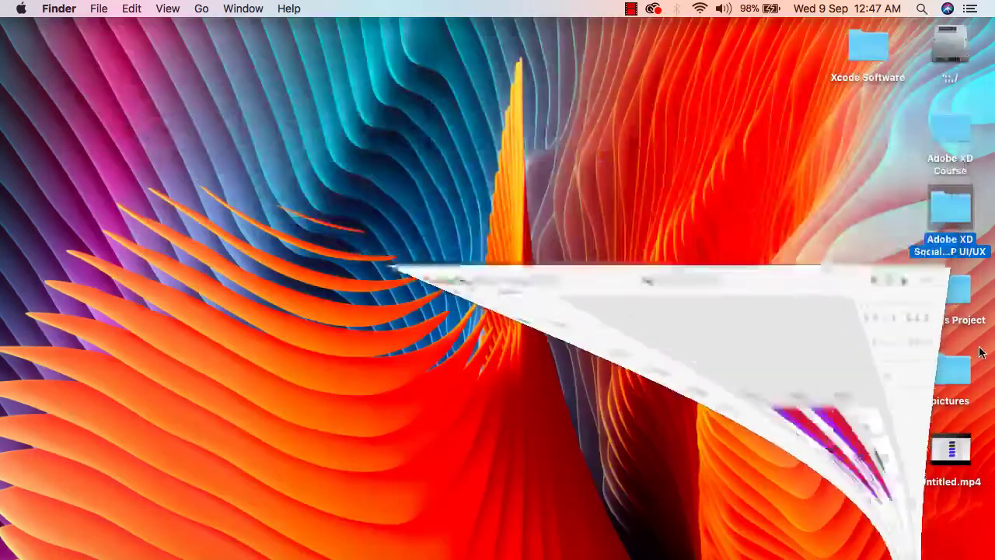
double_click(961, 398)
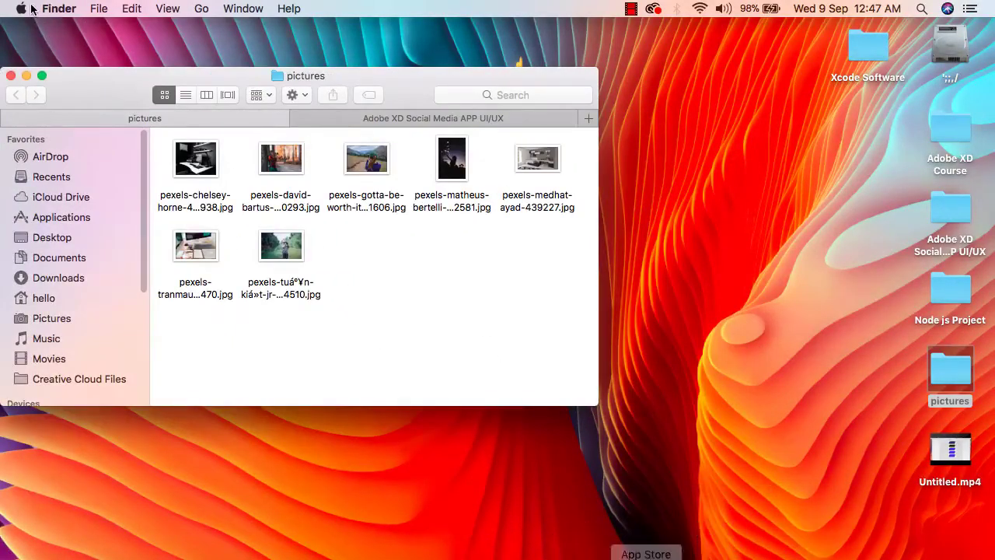
left_click(27, 76)
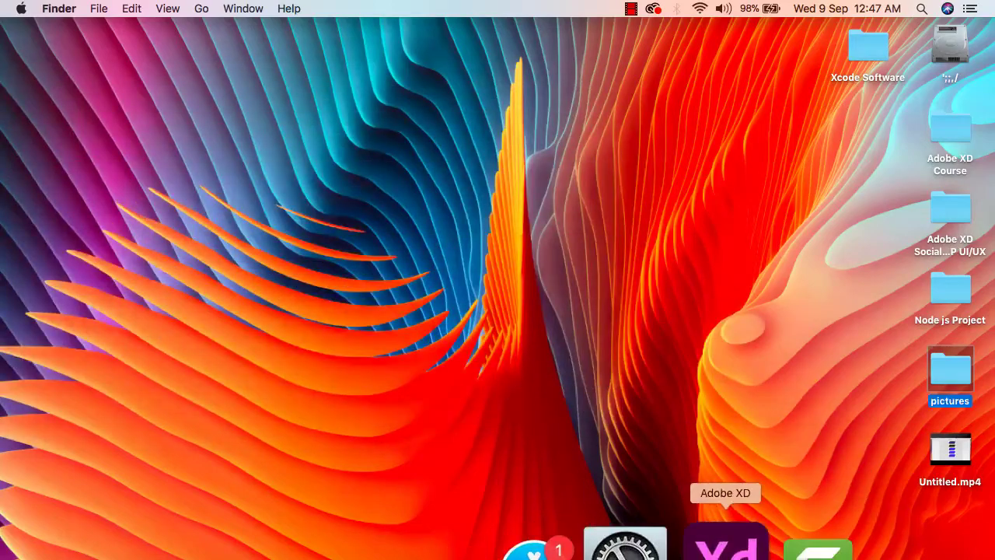
left_click(715, 544)
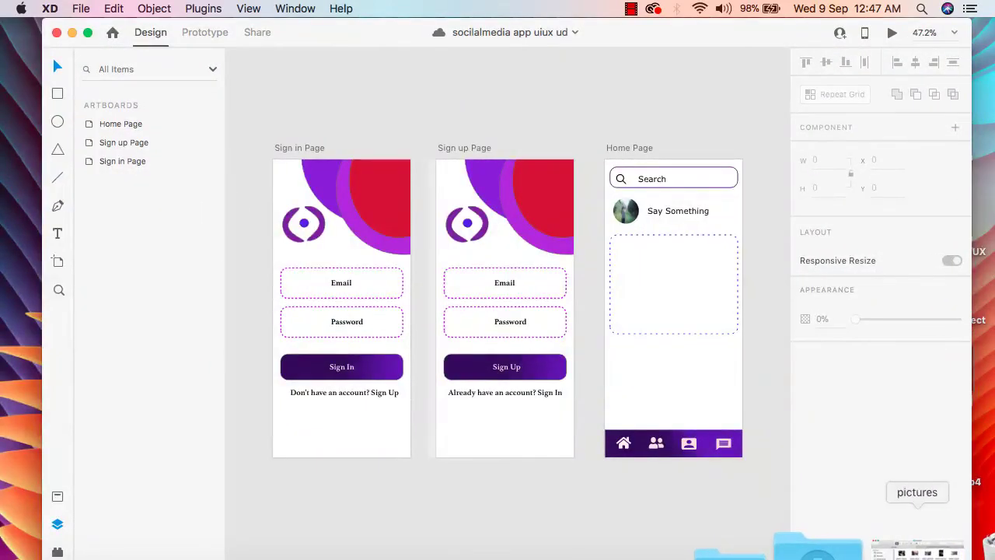
left_click(915, 542)
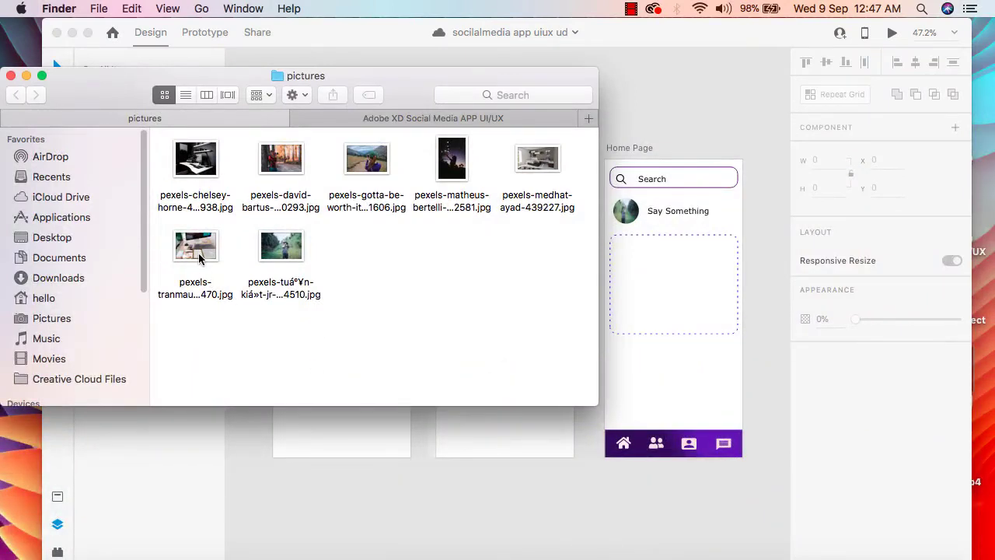
Fill the dashed rectangle on the Home Page with the desk workspace picture from the pictures folder, and close the folder.
left_click_drag(198, 249, 685, 284)
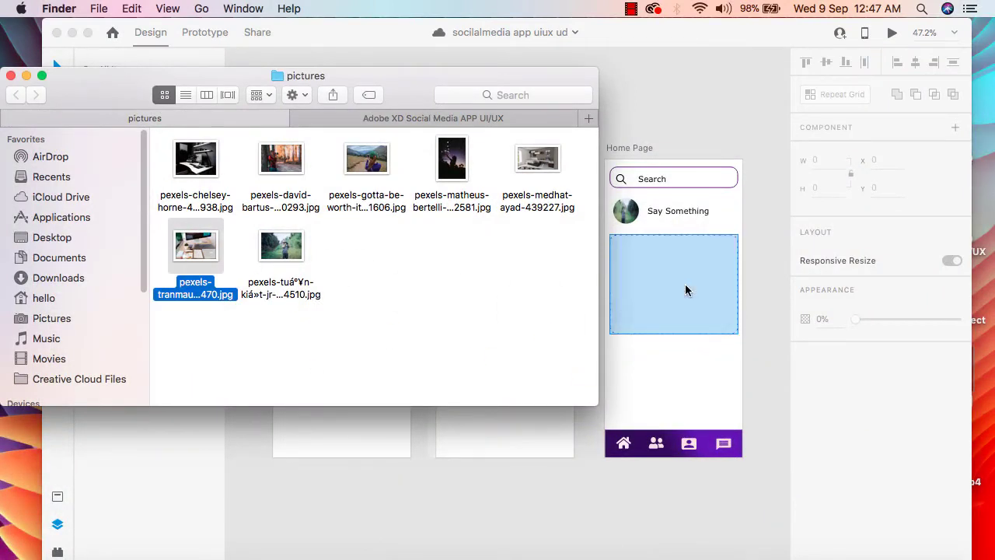
left_click(11, 75)
left_click(708, 383)
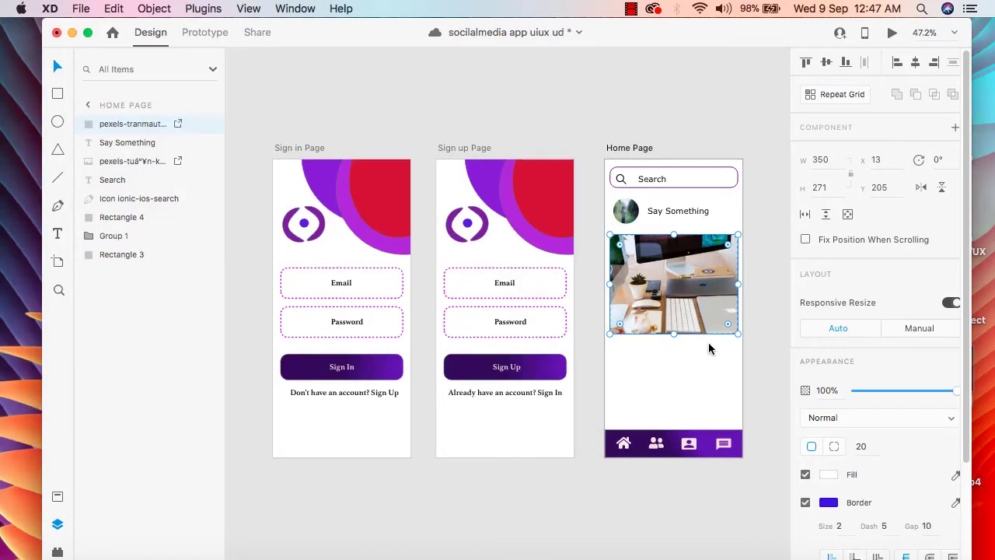
left_click(704, 374)
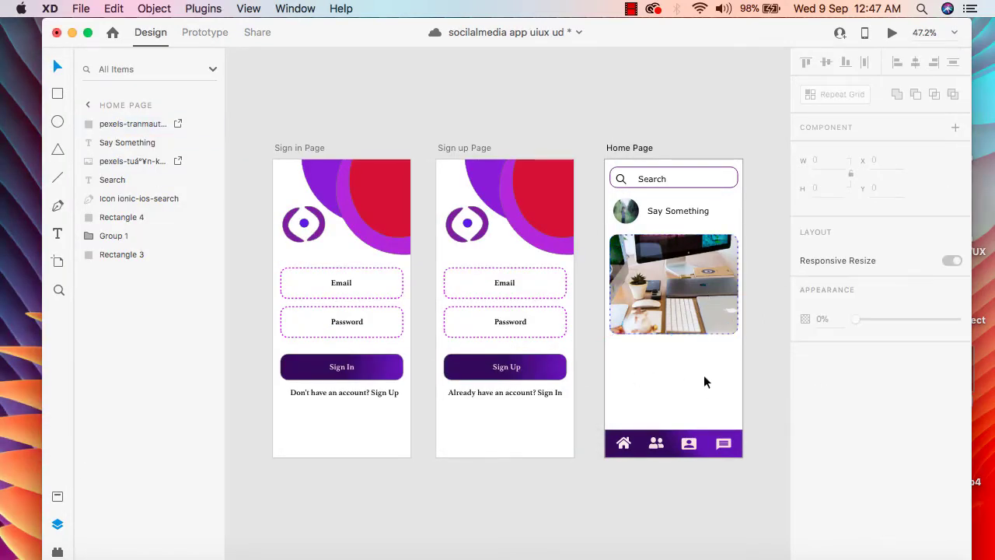
Try to delete only the desk picture from the Home Page rectangle, undoing each deletion.
left_click(702, 289)
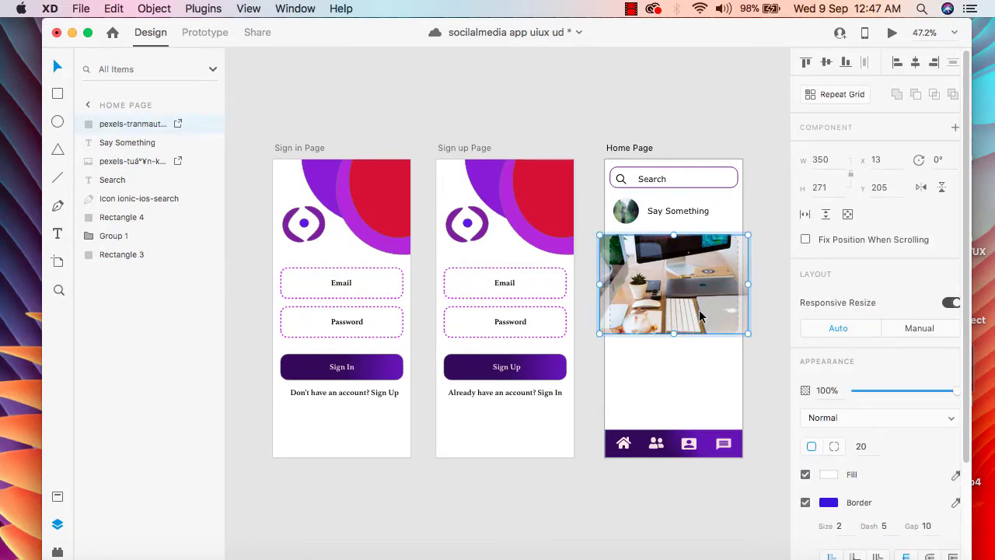
key("Delete")
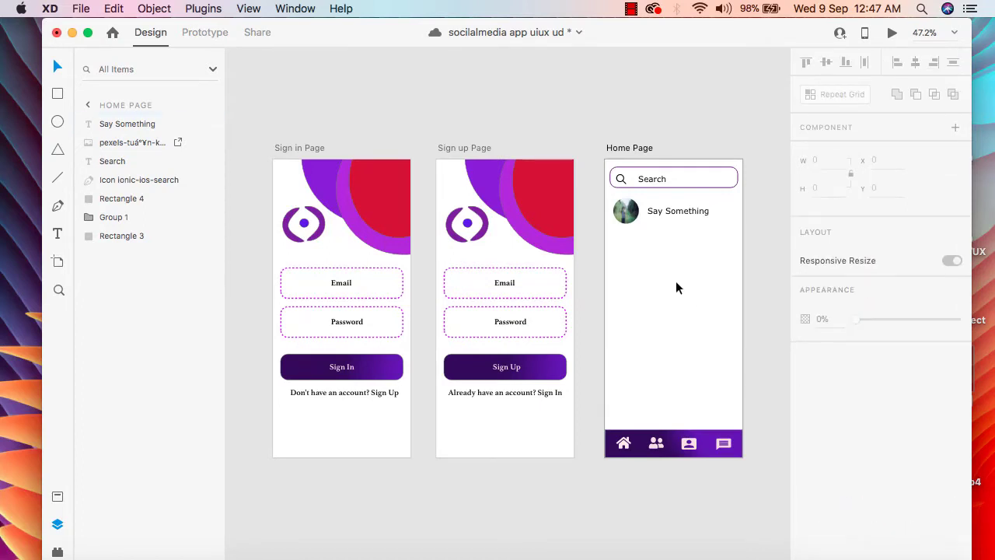
key("super+z")
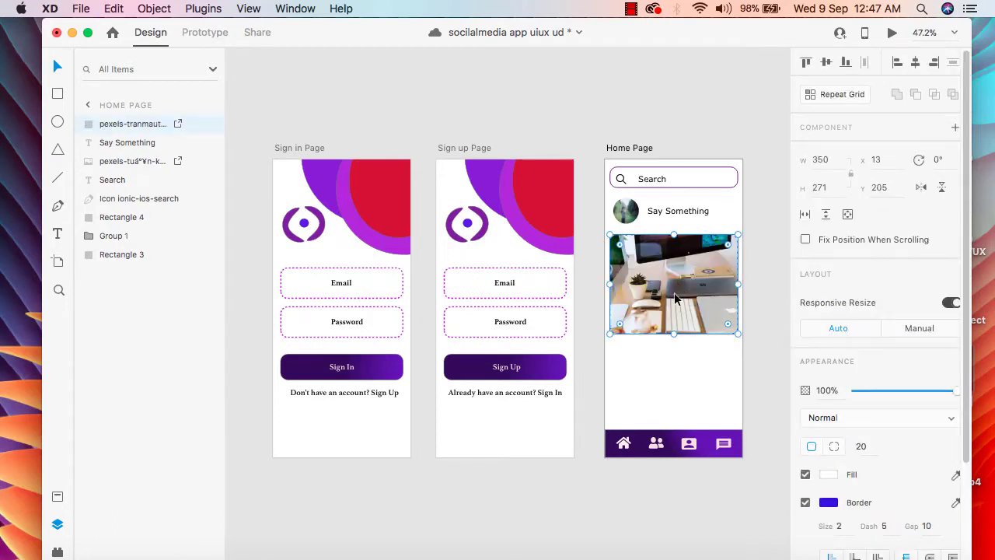
key("Delete")
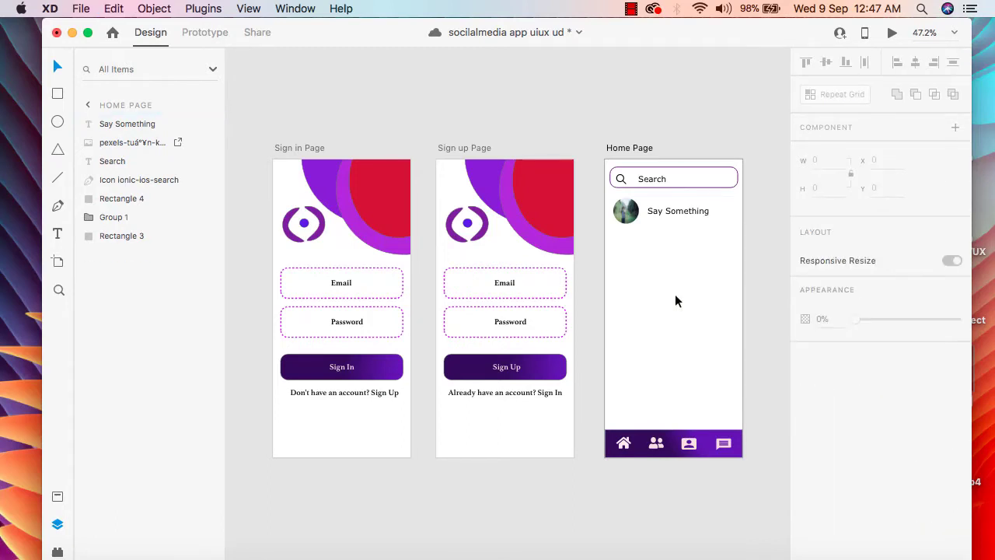
key("super+z")
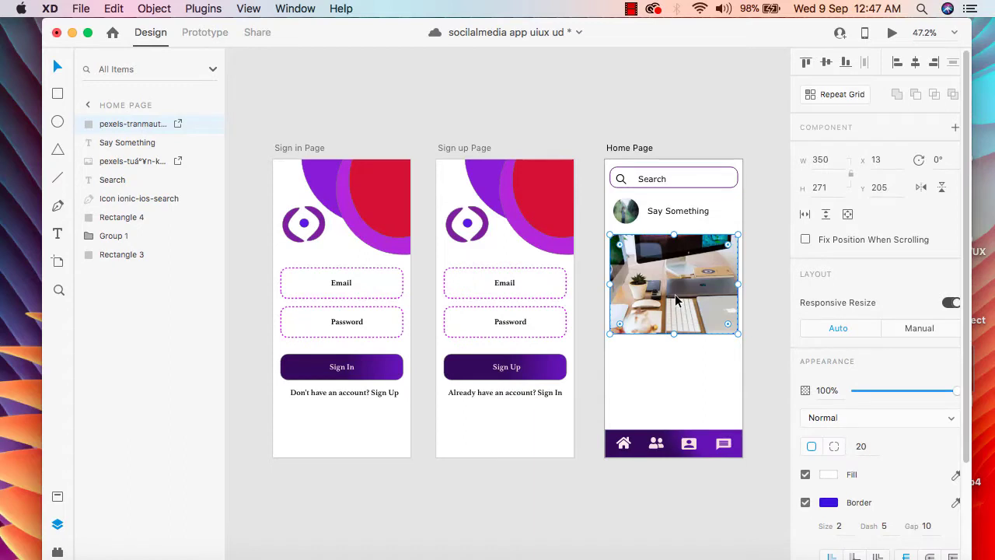
right_click(118, 124)
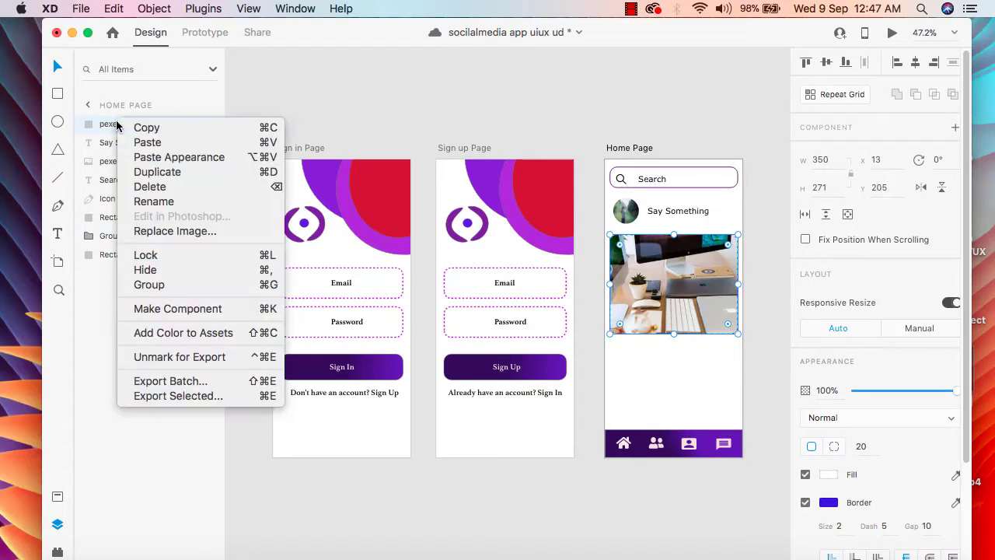
left_click(176, 188)
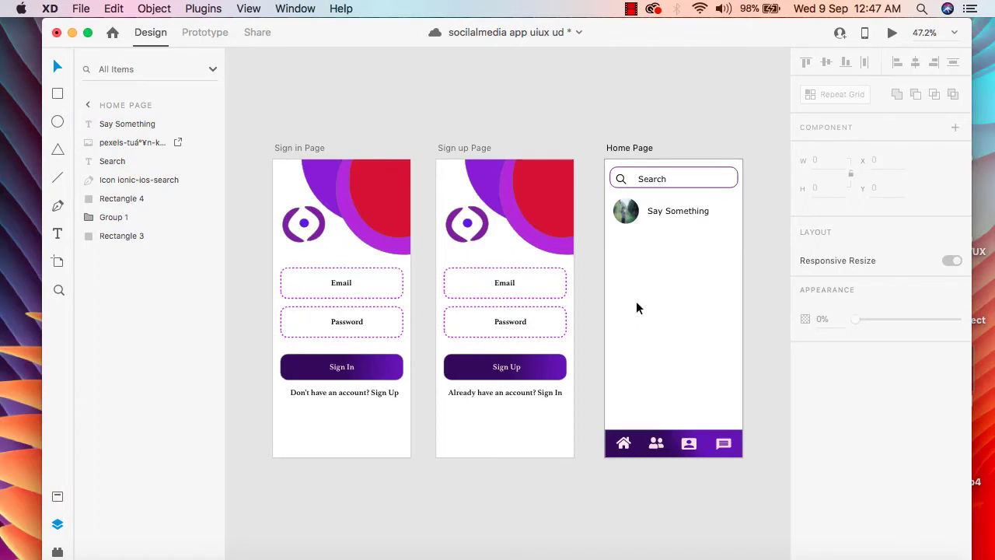
key("super+z")
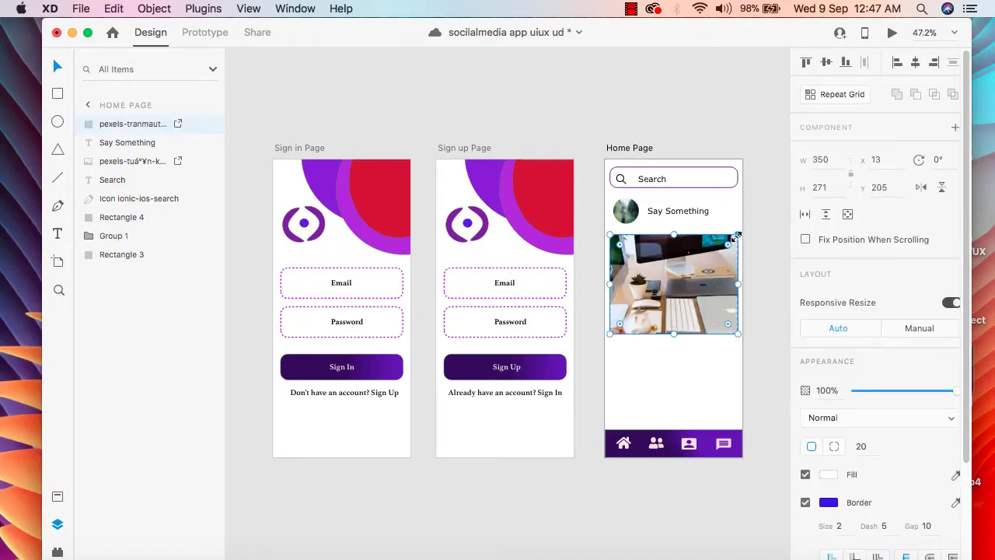
Remove the desk picture from the dashed Home Page rectangle while keeping the empty frame.
mouse_move(735, 233)
left_mouse_down()
mouse_move(716, 273)
mouse_move(733, 228)
left_mouse_up()
double_click(672, 299)
key("Delete")
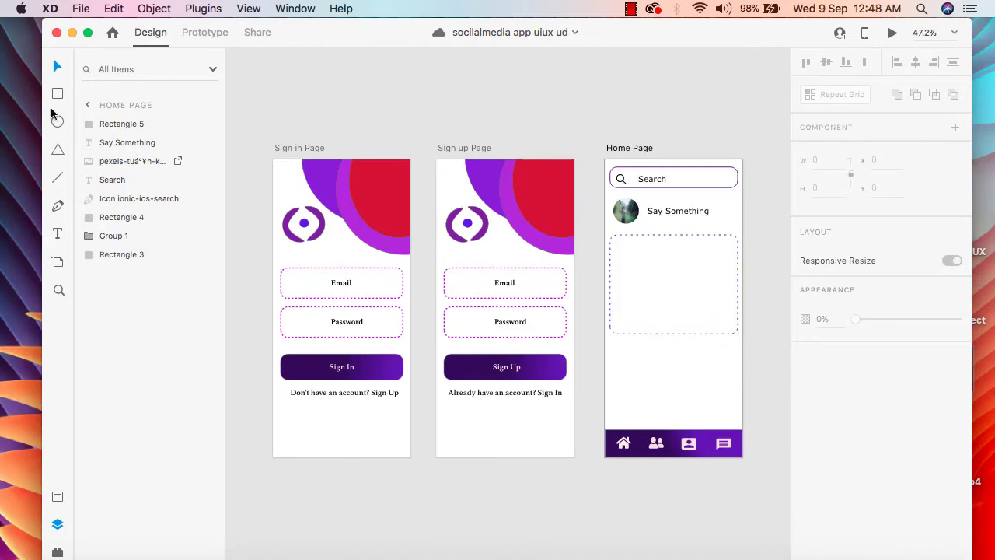
Import pexels-gotta-be-worth-it...1606.jpg from the pictures folder onto an empty area of the Home Page, and close the folder.
left_click(72, 31)
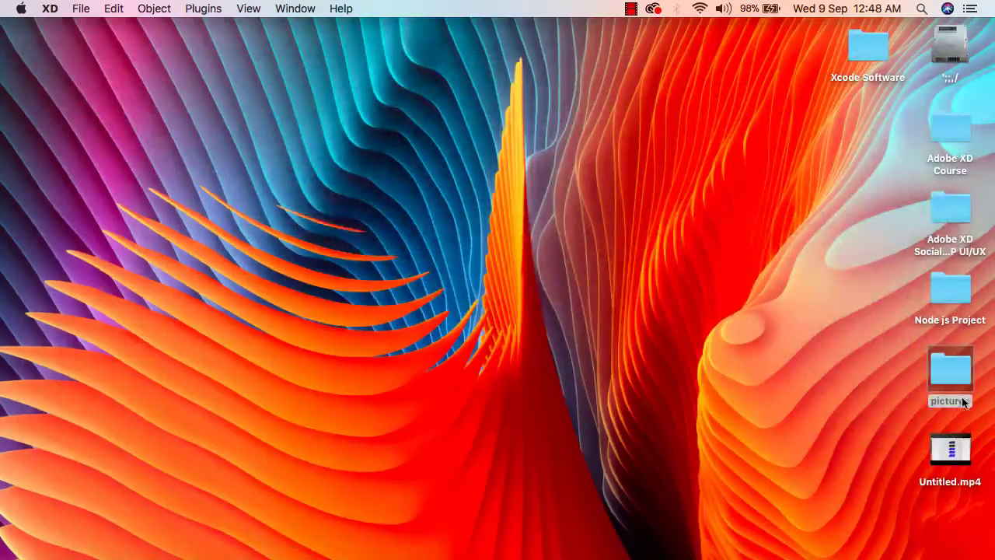
double_click(950, 371)
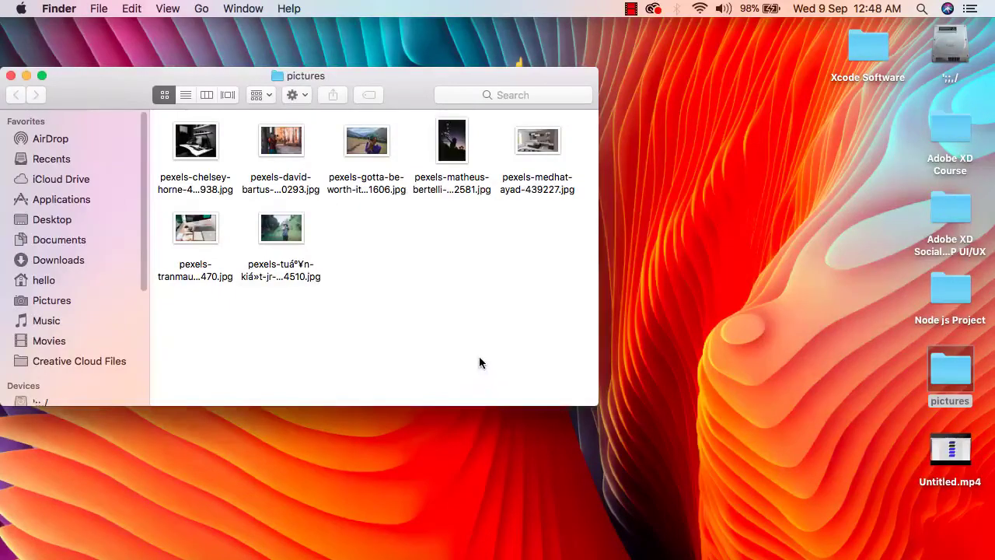
left_click(26, 76)
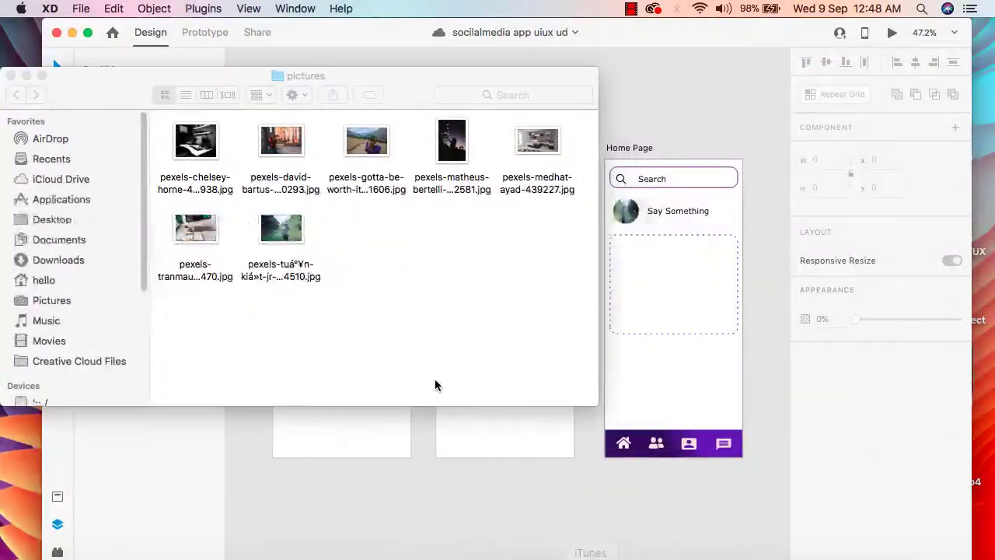
left_click_drag(372, 151, 653, 384)
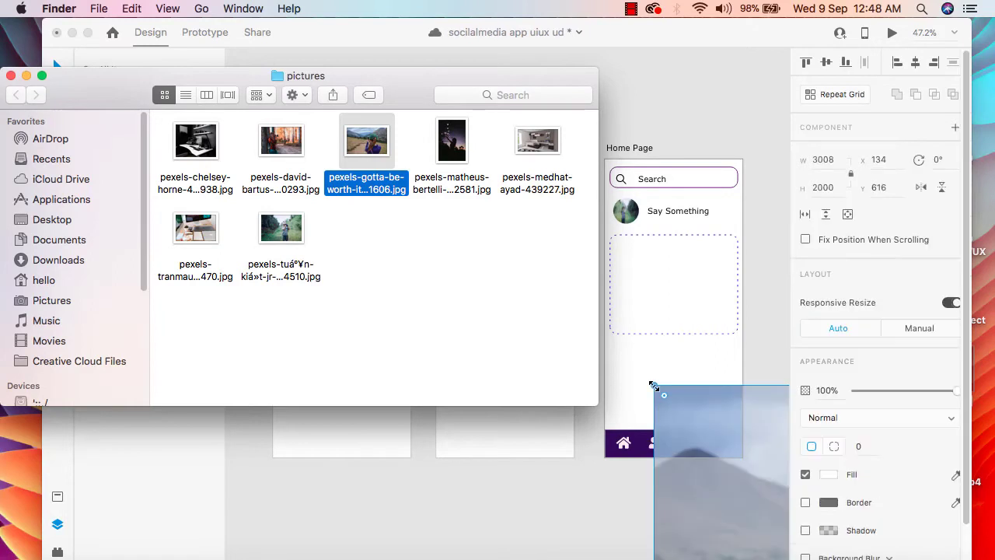
left_click(11, 75)
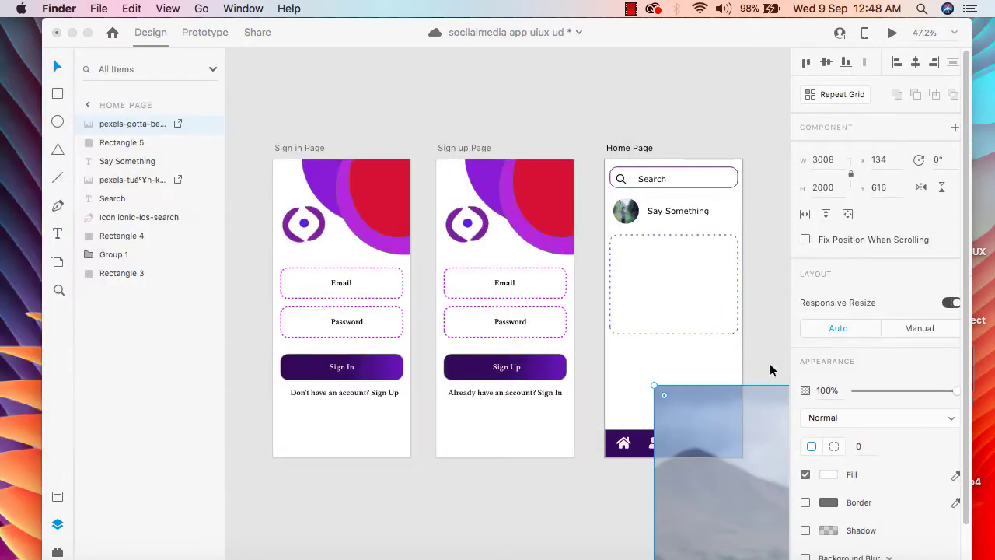
left_click(763, 411)
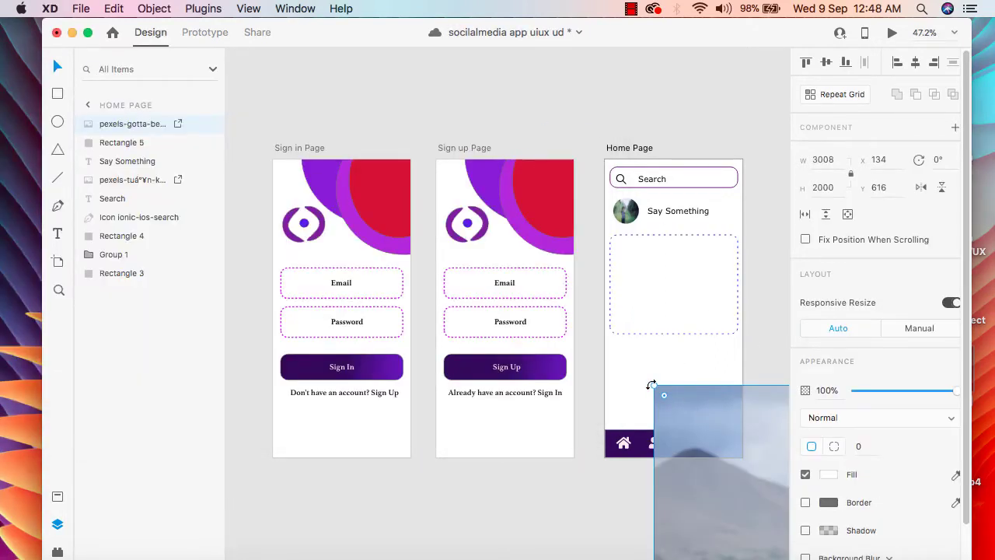
Scale the imported mountain picture down to about 1881 × 1251 and move it up to about X 146, Y -208.
left_click_drag(654, 385, 689, 435)
left_click_drag(757, 495, 713, 416)
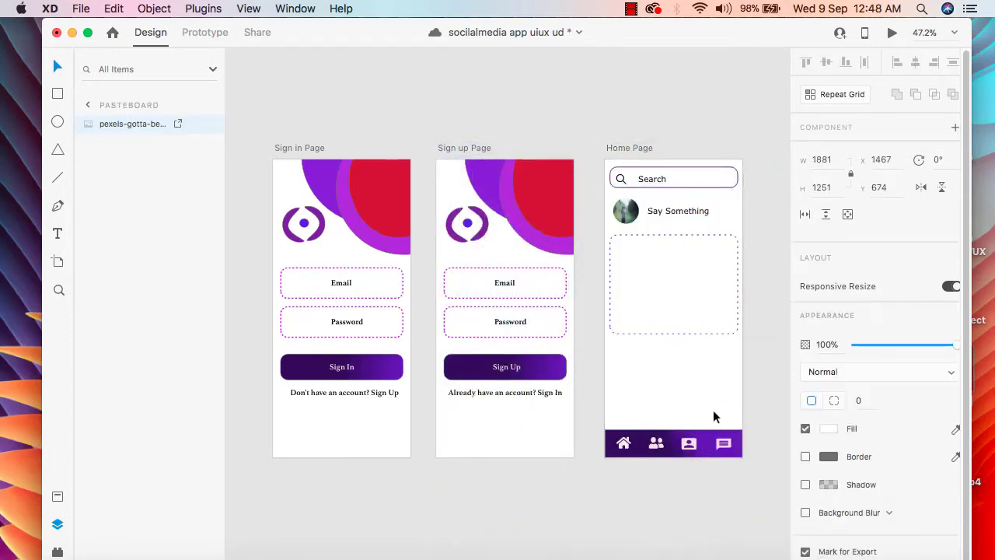
left_click(713, 412)
left_click_drag(553, 496, 588, 174)
Resize the mountain picture to 70 wide and 70 high, unlocking its aspect ratio before changing the height.
left_click(820, 158)
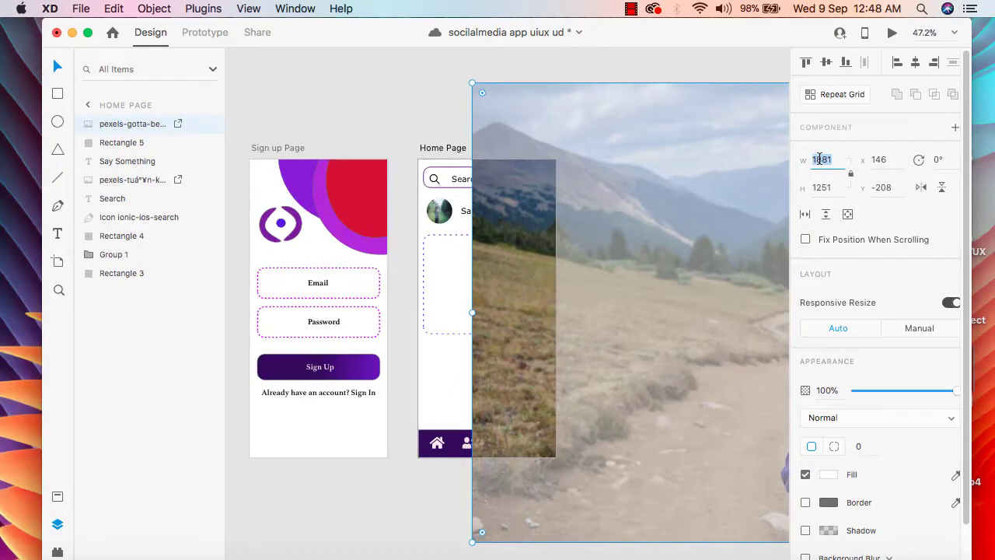
key("BackSpace")
left_click(829, 185)
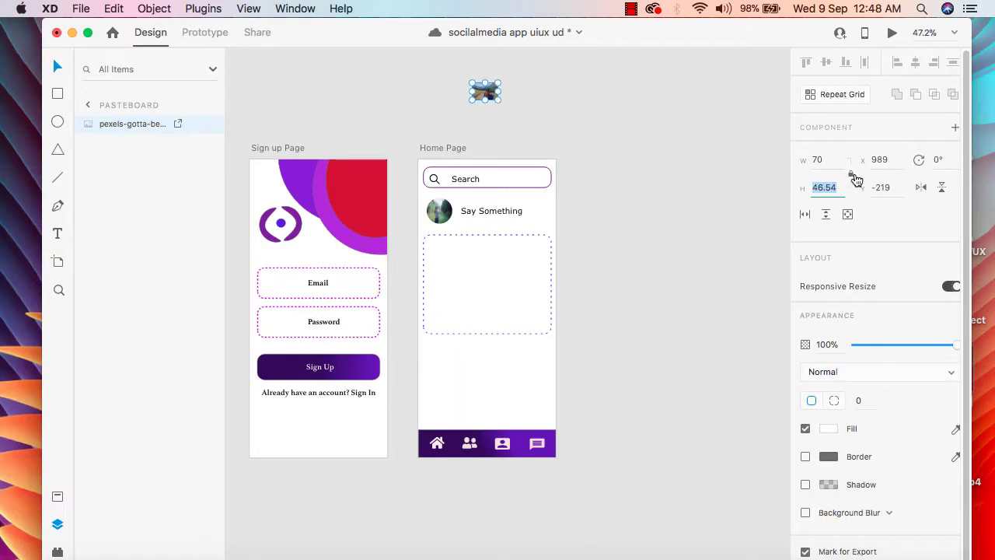
left_click(852, 176)
left_click(831, 188)
key("BackSpace")
key("Return")
left_click(482, 101)
left_click(619, 127)
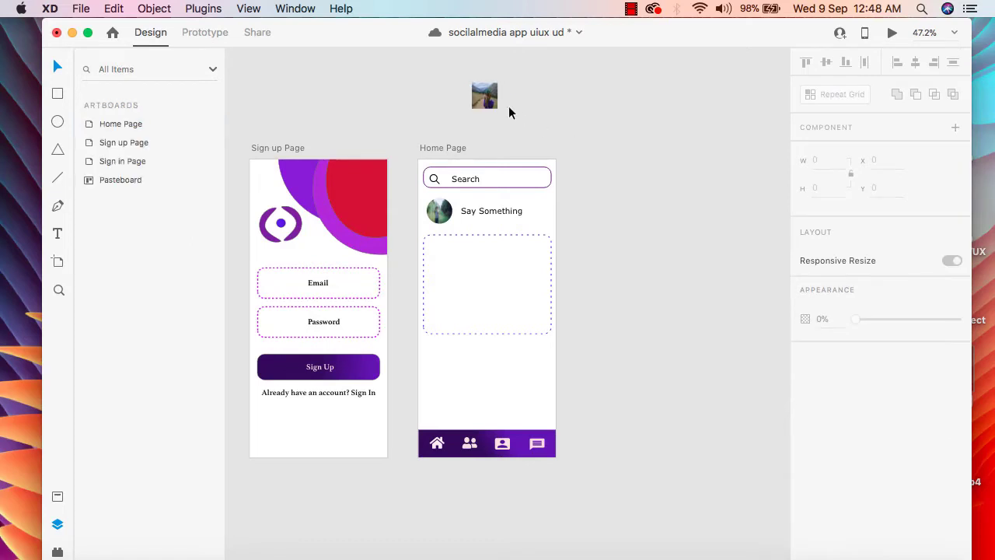
Round the small mountain picture's corners to 90 and place it inside the dashed Home Page frame at about X 22, Y 213.
left_click_drag(485, 108, 448, 252)
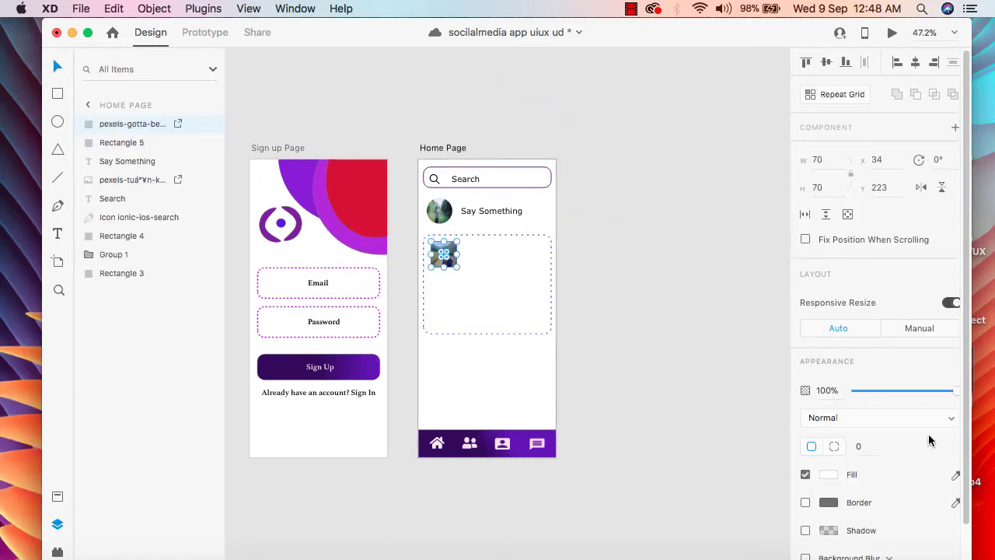
scroll(922, 449, "down", 2)
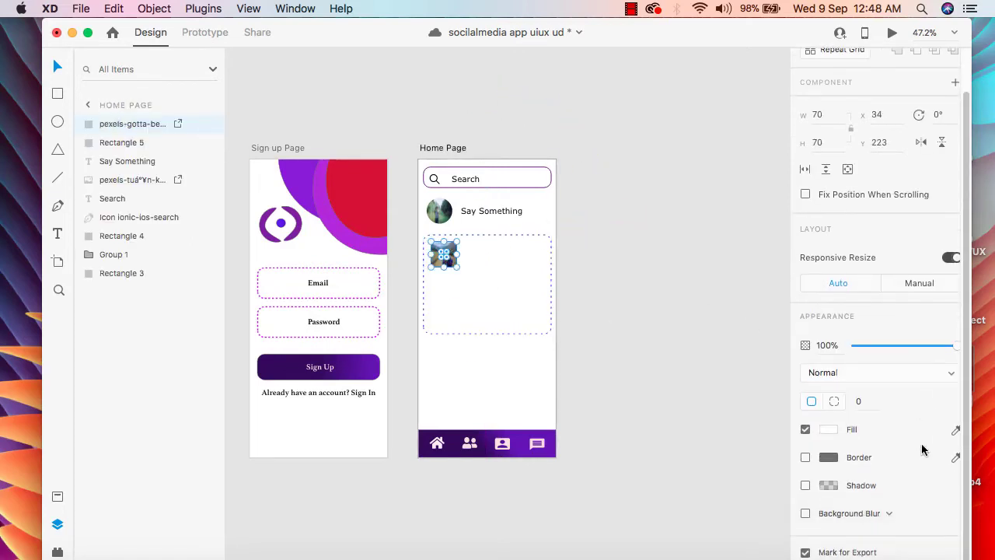
left_click(870, 405)
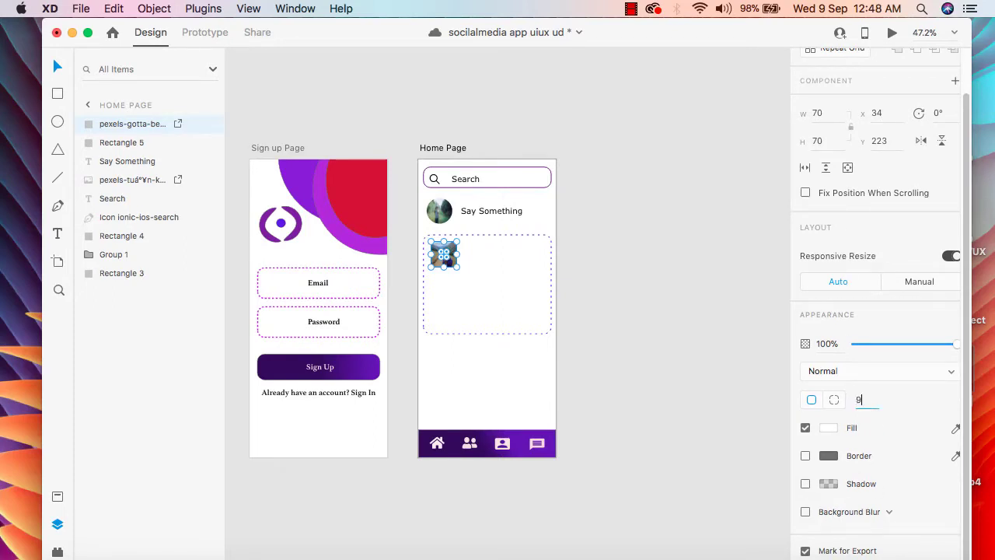
type("90")
key("Return")
left_click(519, 375)
left_click_drag(443, 259, 440, 254)
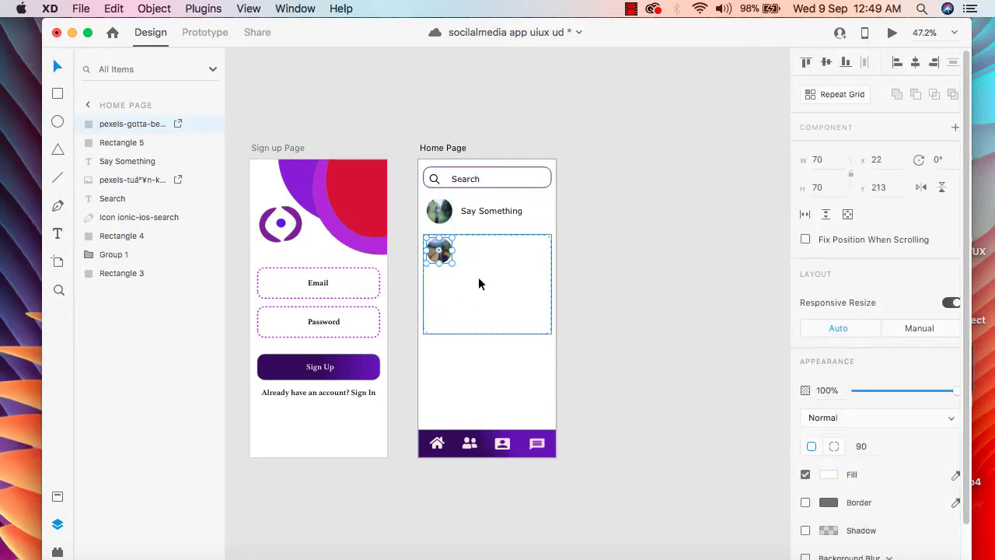
Add the text "Things are going well" beside the picture in the dashed frame and check it in the preview.
left_click(487, 280)
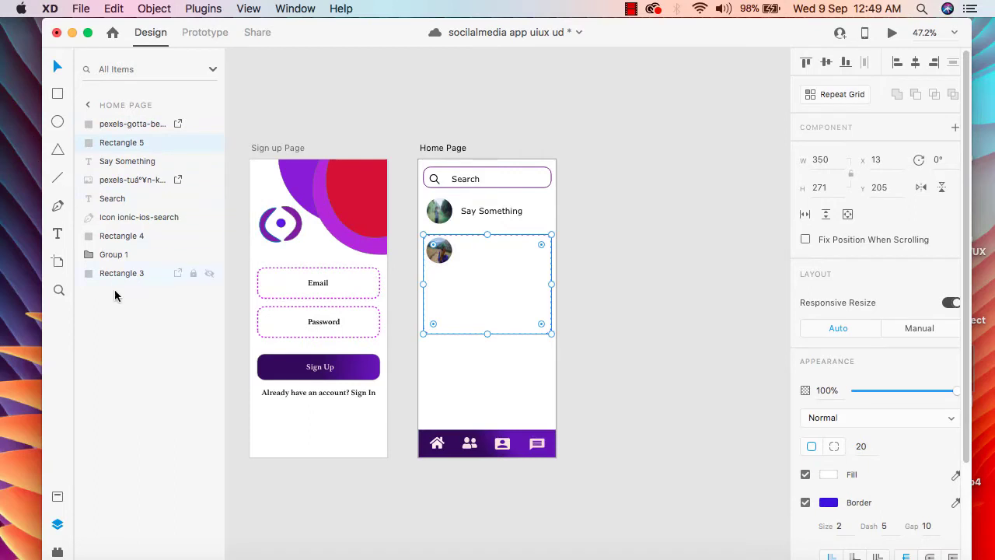
left_click(59, 234)
left_click(463, 250)
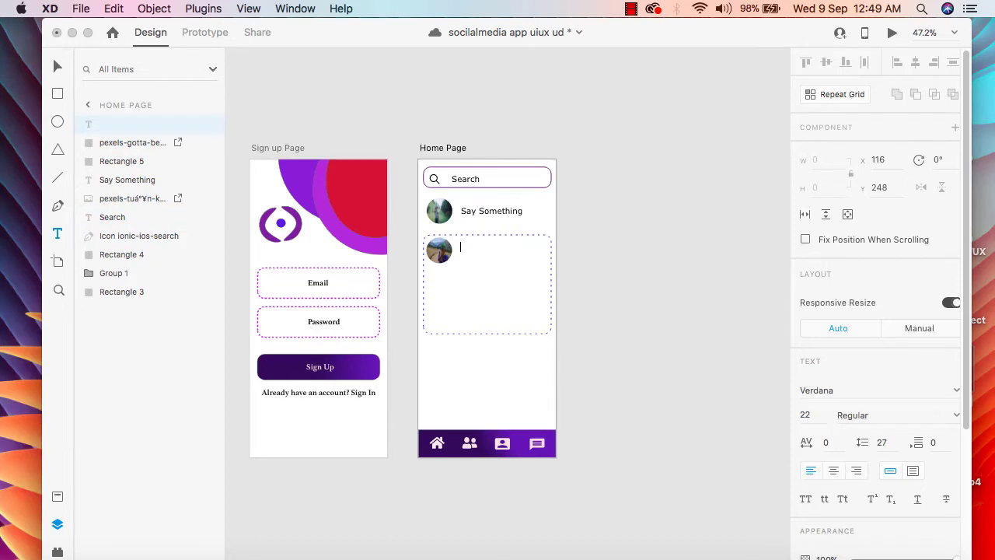
type("Things are going wel")
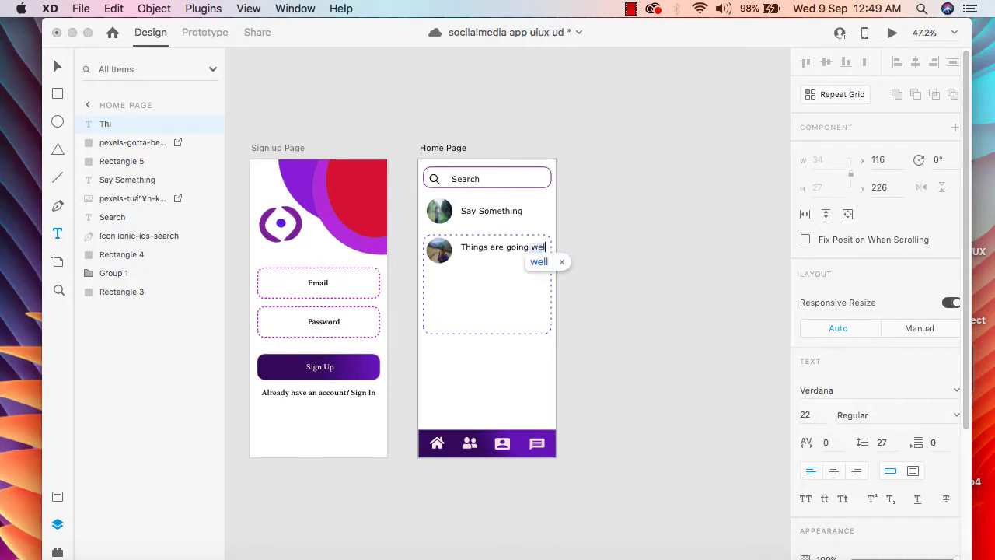
type("l")
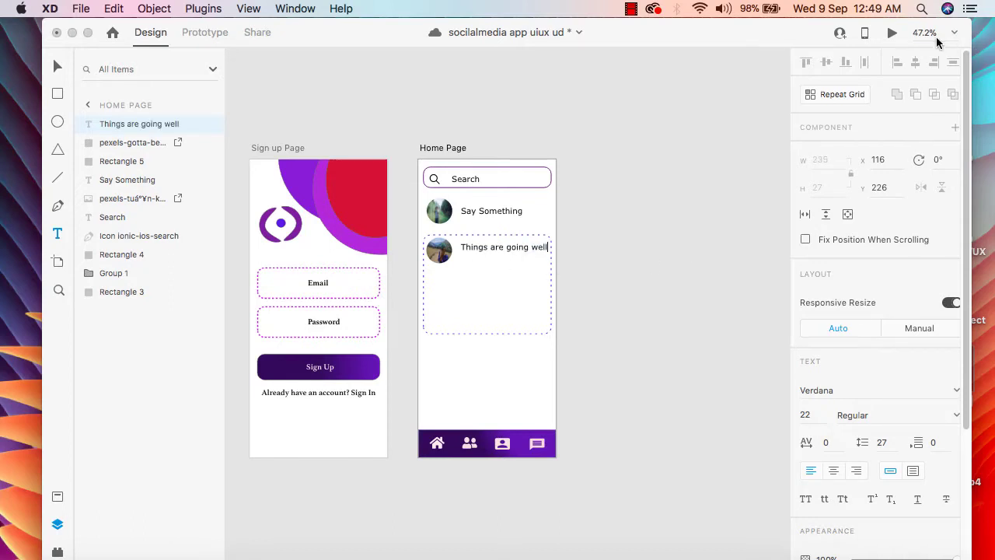
left_click(892, 32)
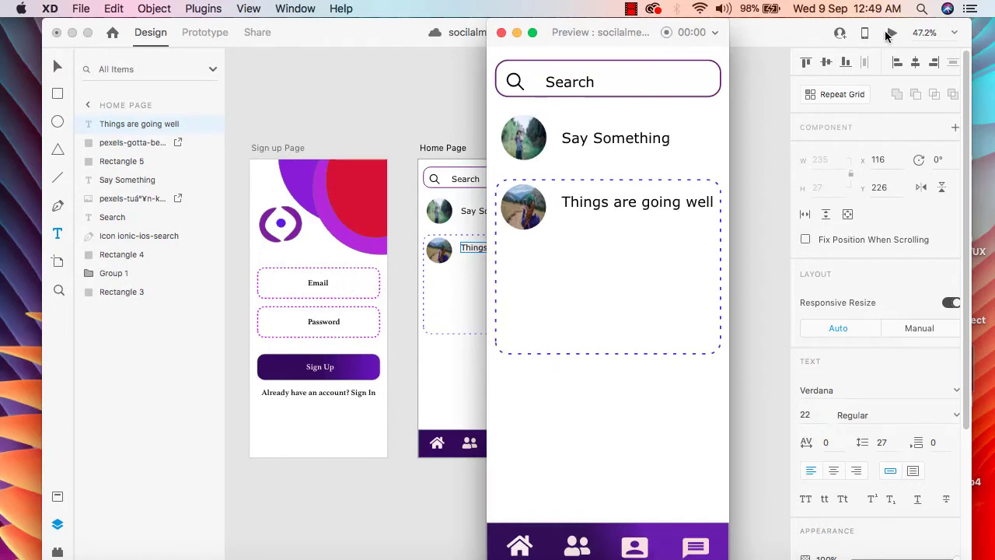
left_click(502, 33)
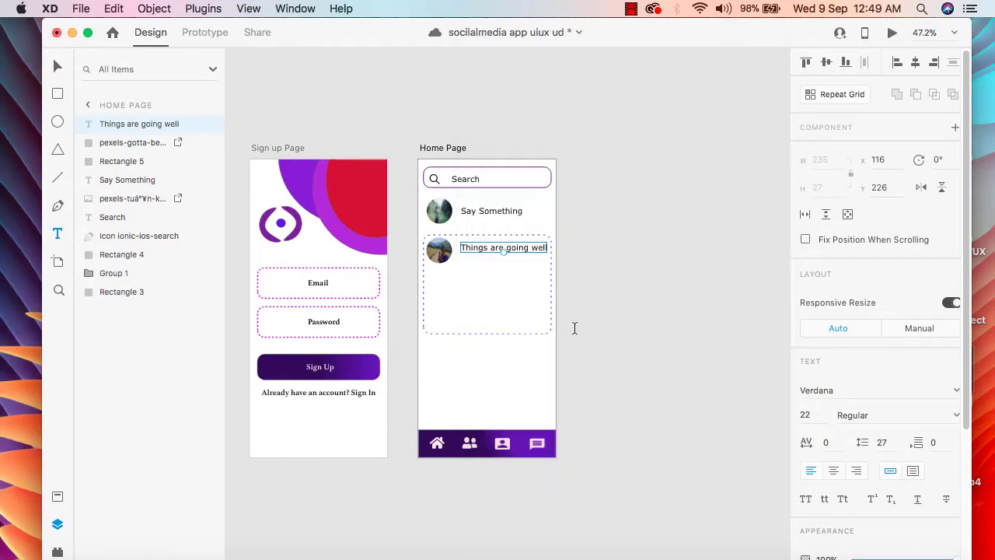
left_click(503, 295)
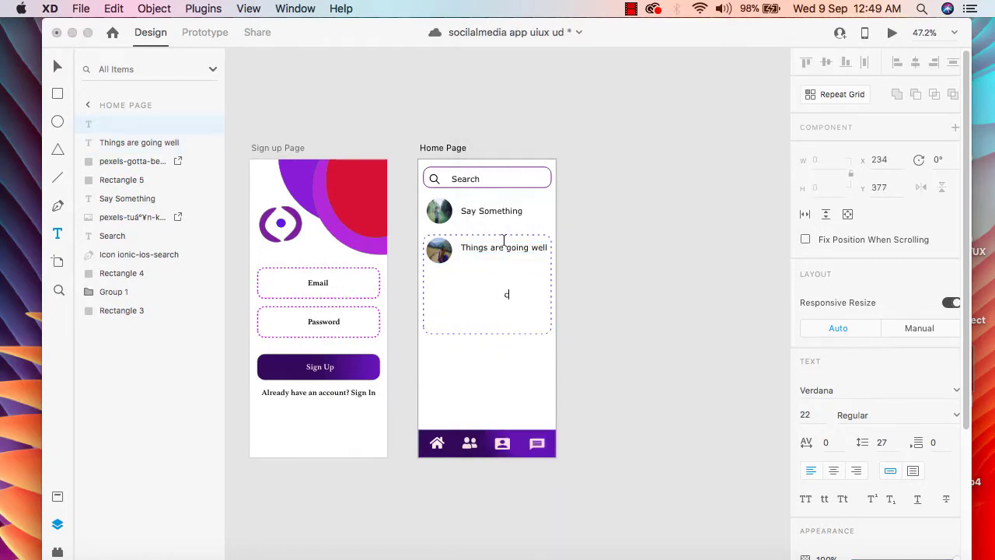
type("c")
key("super+z")
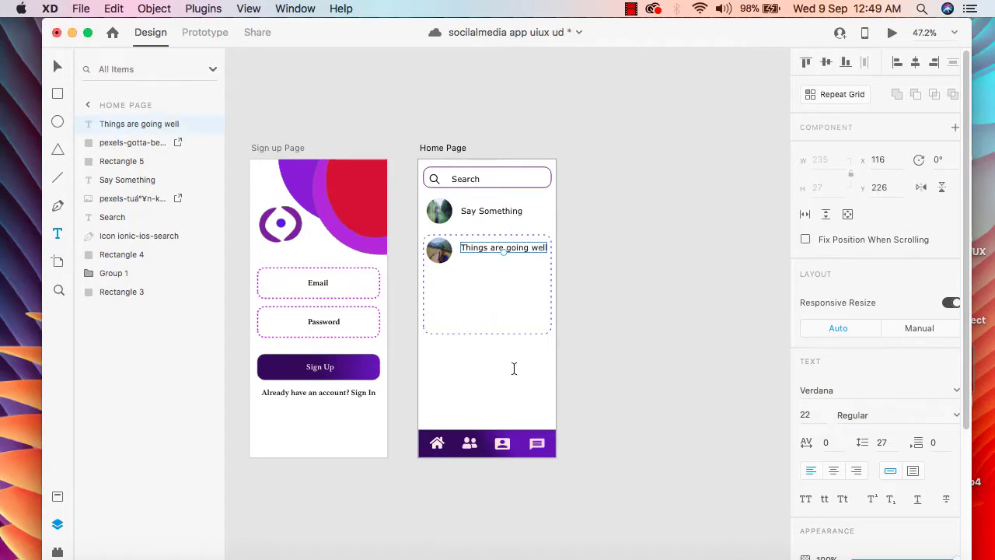
Nudge the "Things are going well" text to about X 109, Y 221.
left_click(58, 68)
left_click_drag(511, 247, 506, 245)
left_click(501, 264)
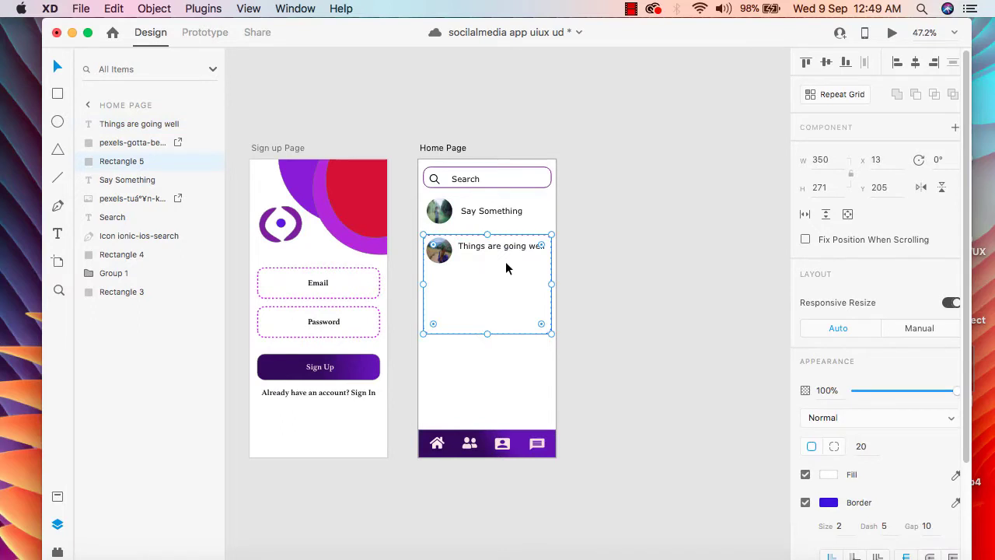
Duplicate the "Things are going well" text and place the copy directly below it at about Y 256.
left_click(488, 247)
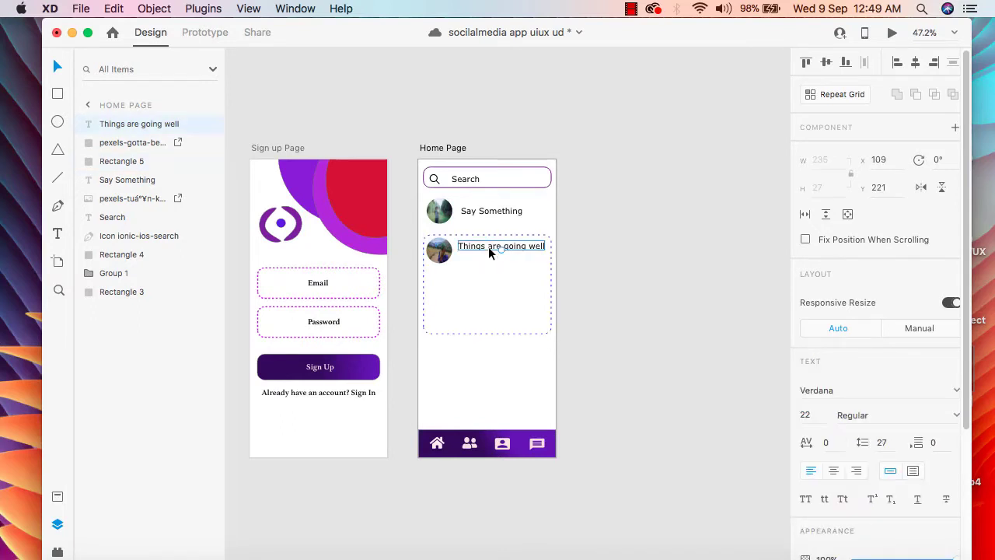
key("super+d")
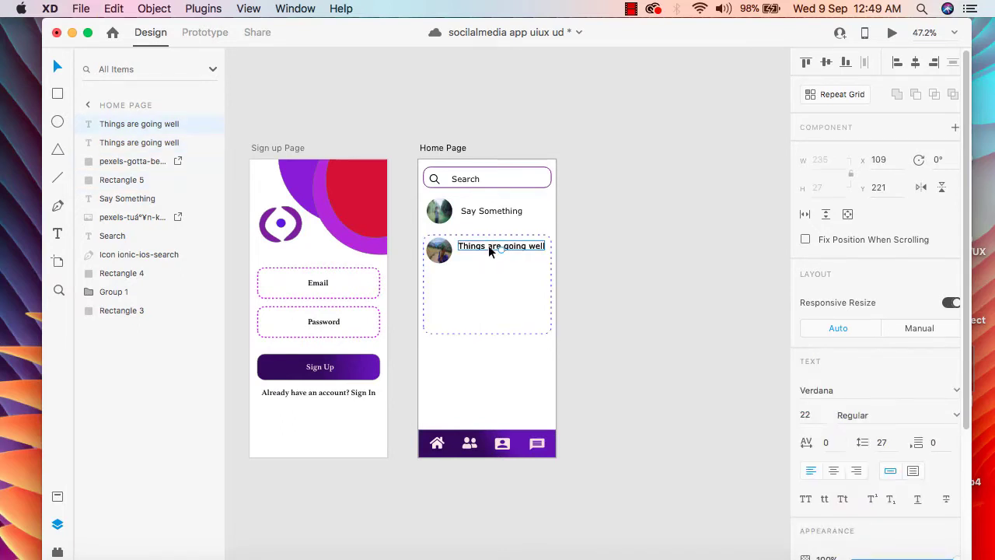
left_click_drag(488, 245, 489, 263)
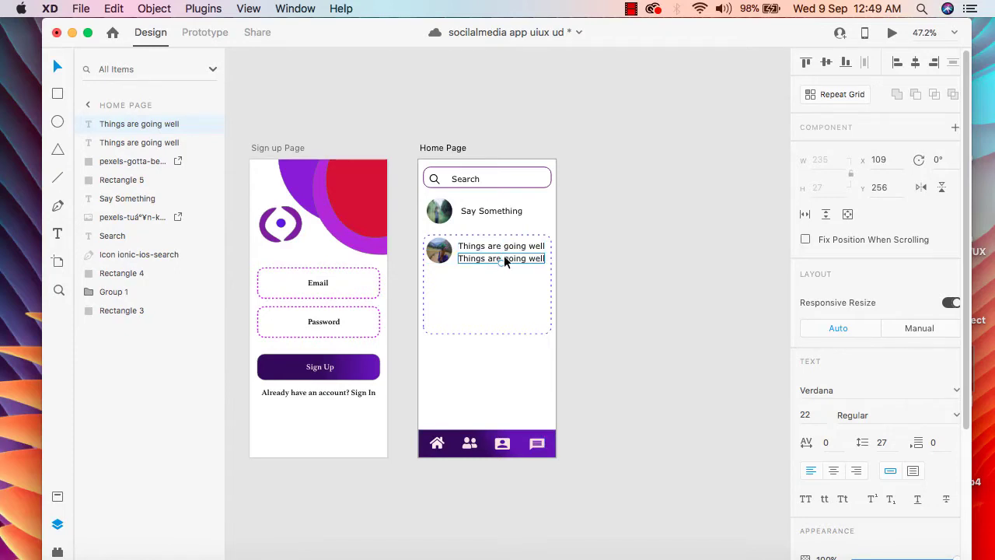
Replace the wording of the duplicated lower text line with "12 July 2020".
double_click(521, 258)
left_click(530, 259)
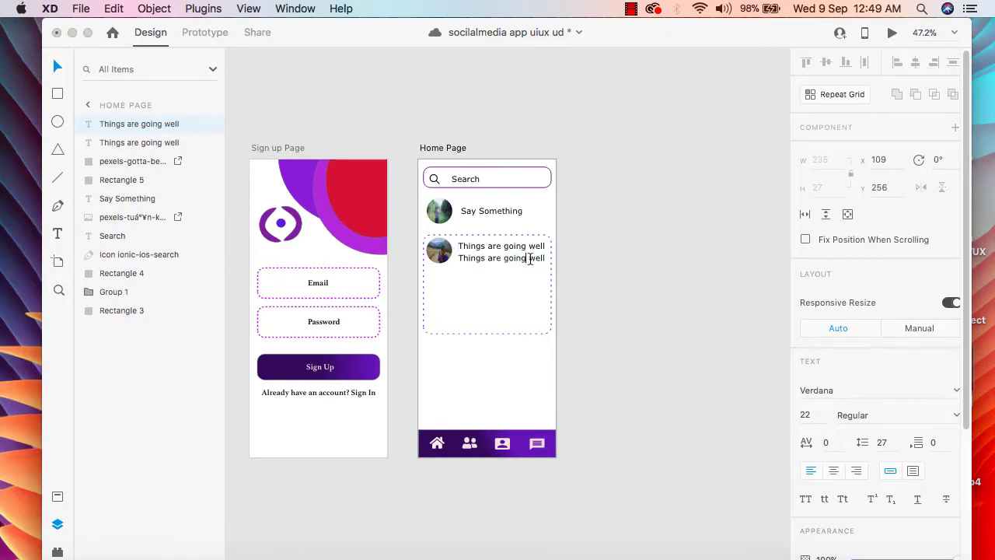
key("BackSpace")
key("BackSpace")
key("BackSpace")
key("BackSpace")
key("BackSpace")
key("BackSpace")
key("BackSpace")
key("BackSpace")
key("BackSpace")
key("BackSpace")
key("BackSpace")
key("BackSpace")
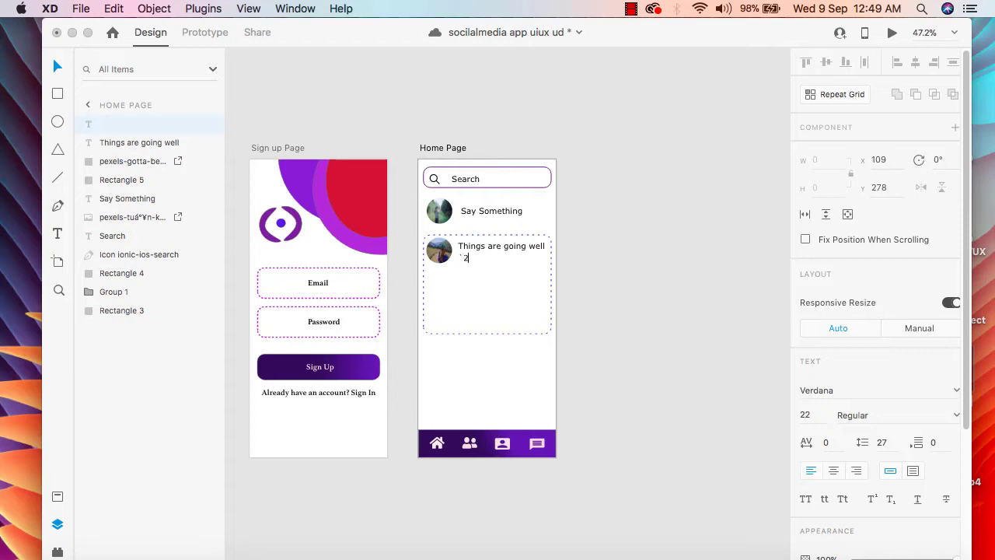
key("BackSpace")
key("BackSpace")
key("BackSpace")
type("12 July 2020")
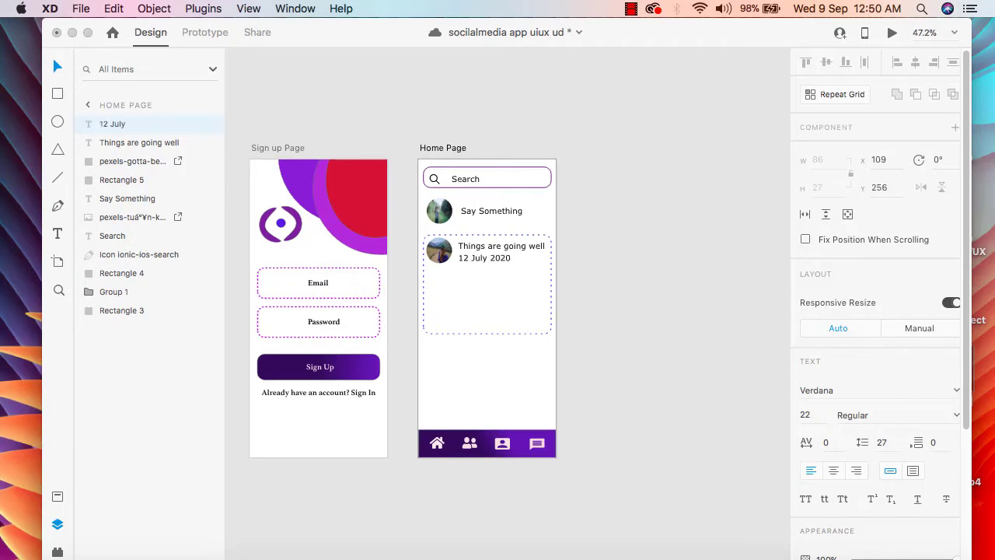
left_click(645, 283)
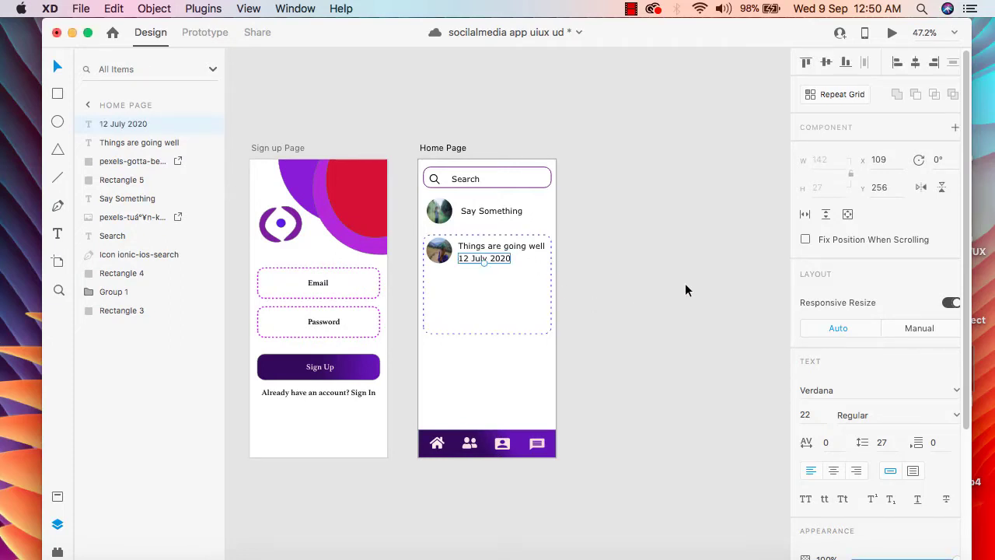
Set the font size of the "12 July 2020" text to 15.
left_click(814, 417)
key("BackSpace")
key("Return")
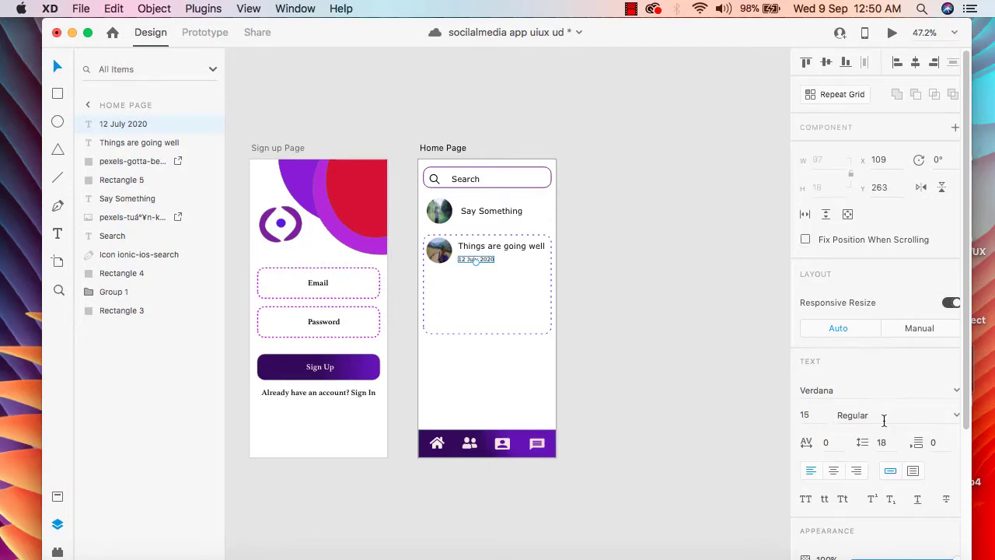
Change the date text's fill to bright blue #0D27F5 and check the Home Page in the preview.
scroll(884, 421, "down", 5)
left_click(830, 492)
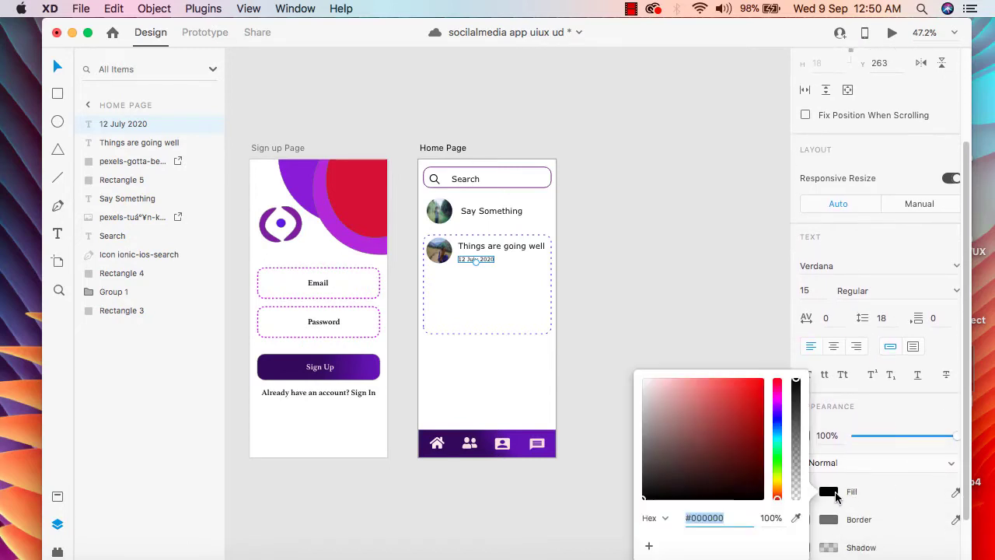
left_click(777, 483)
left_click(755, 390)
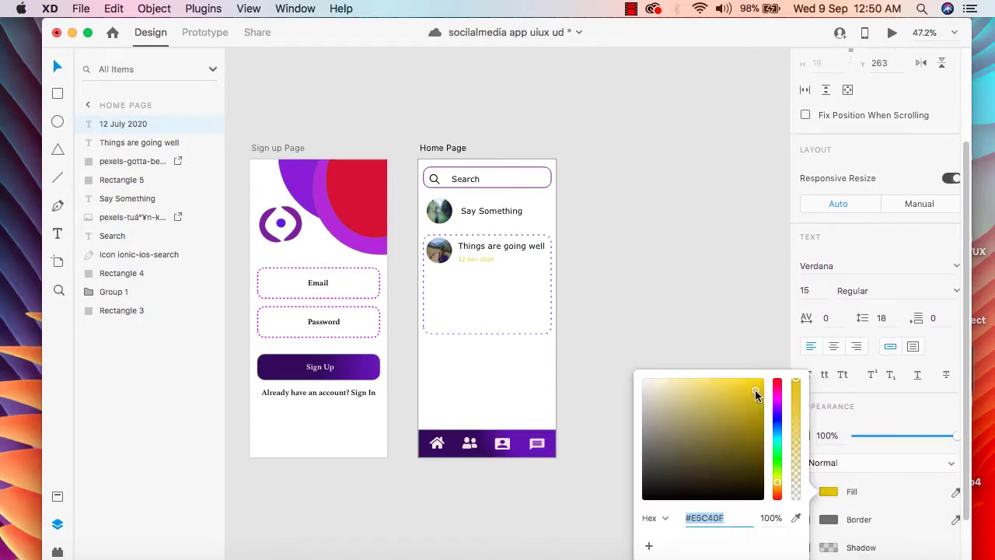
left_click_drag(755, 390, 748, 461)
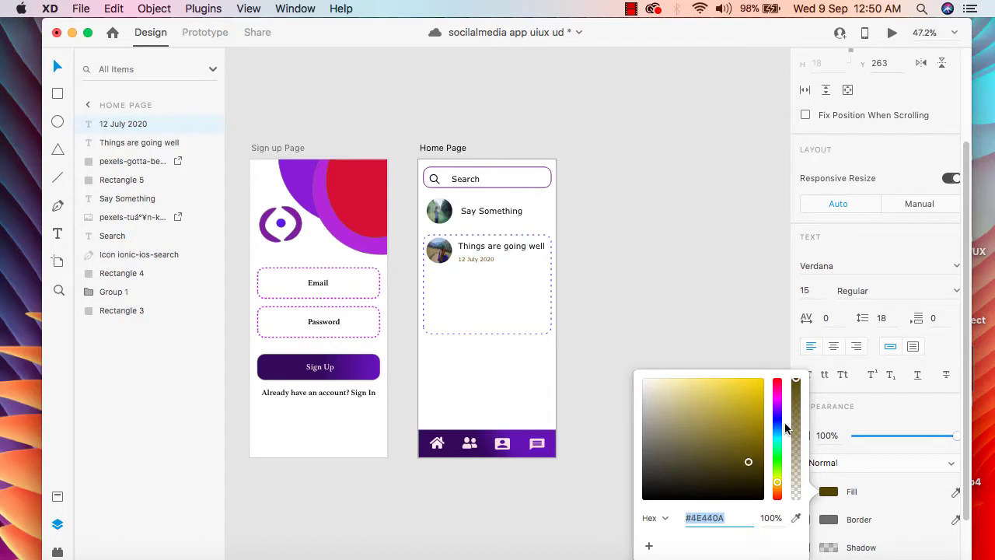
mouse_move(778, 427)
left_mouse_down()
mouse_move(778, 409)
mouse_move(777, 421)
left_mouse_up()
left_click(757, 382)
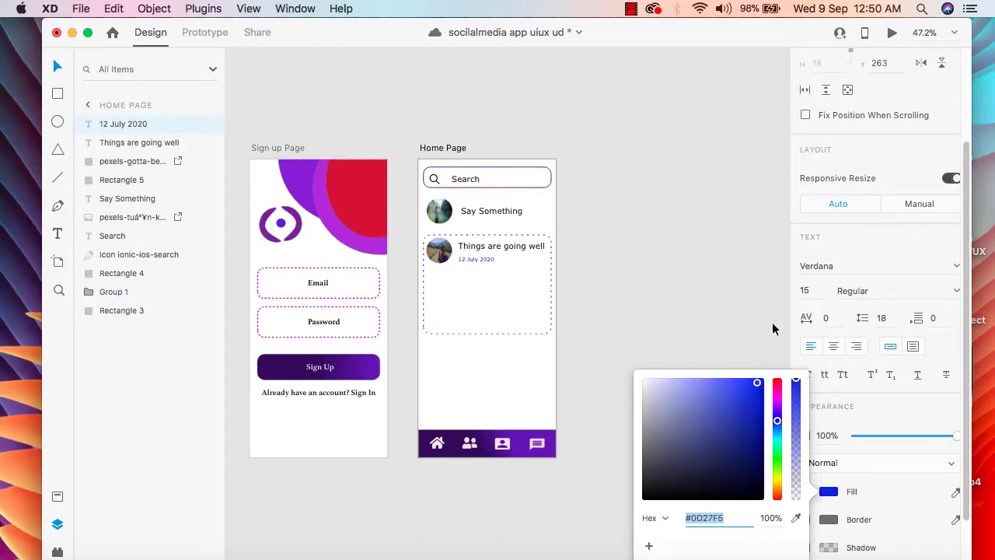
left_click(892, 32)
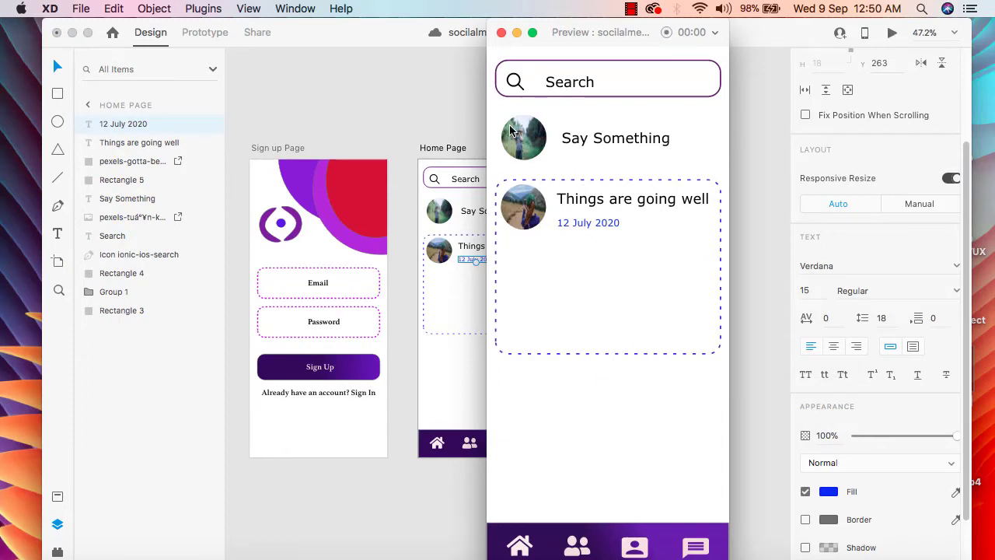
left_click(421, 93)
left_click(502, 34)
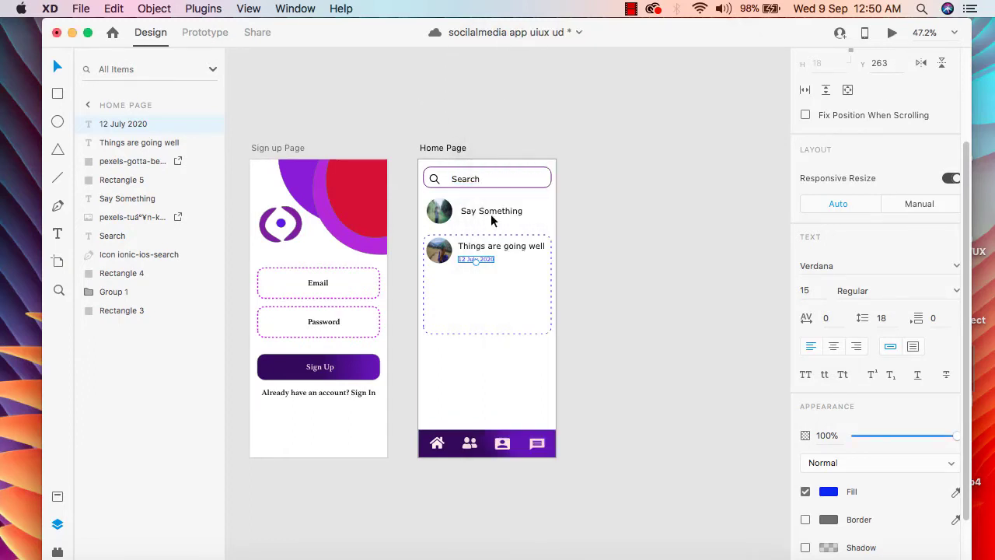
Shift the date text slightly right and down under the post text, and check the spacing in the preview.
left_click_drag(483, 255, 469, 261)
left_click(482, 296)
left_click(467, 257)
left_click(482, 305)
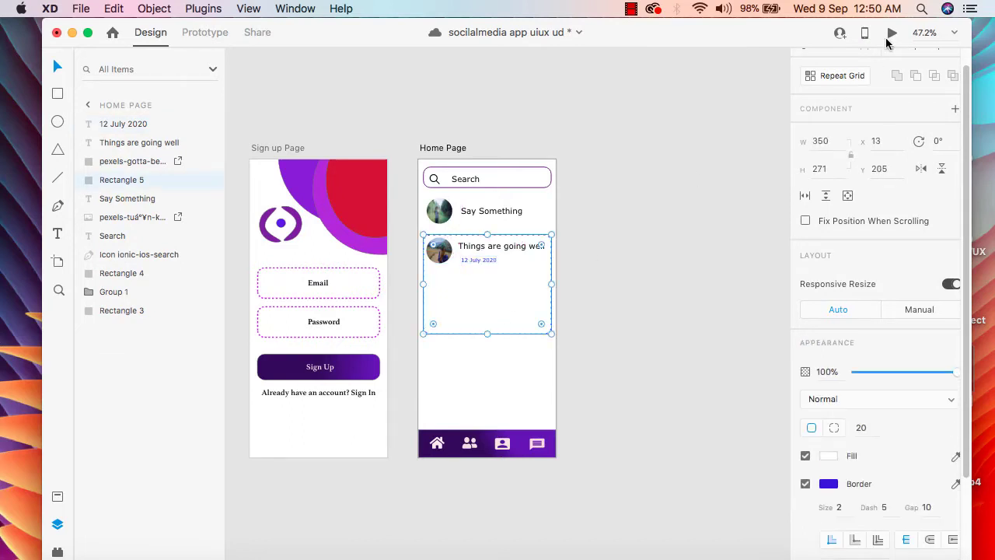
left_click(893, 34)
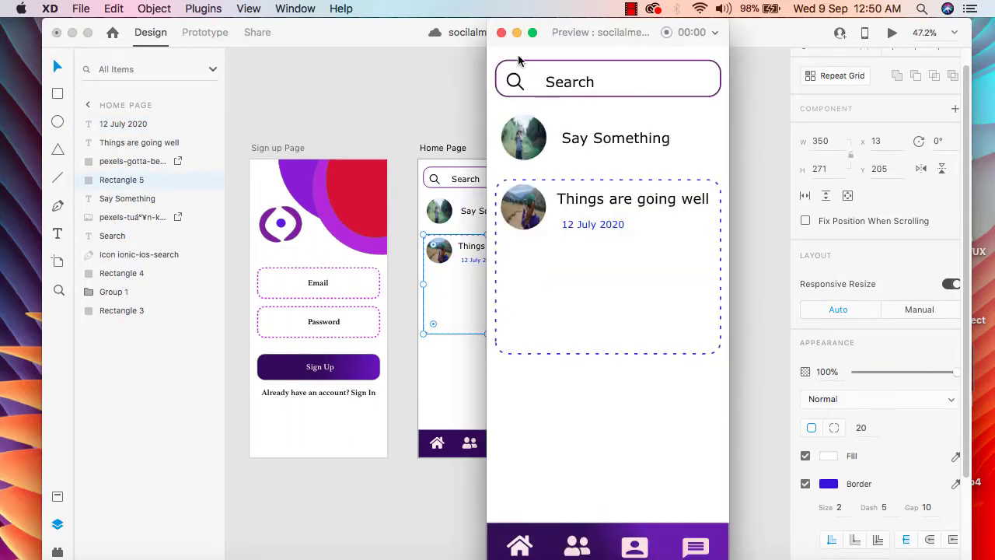
left_click(502, 32)
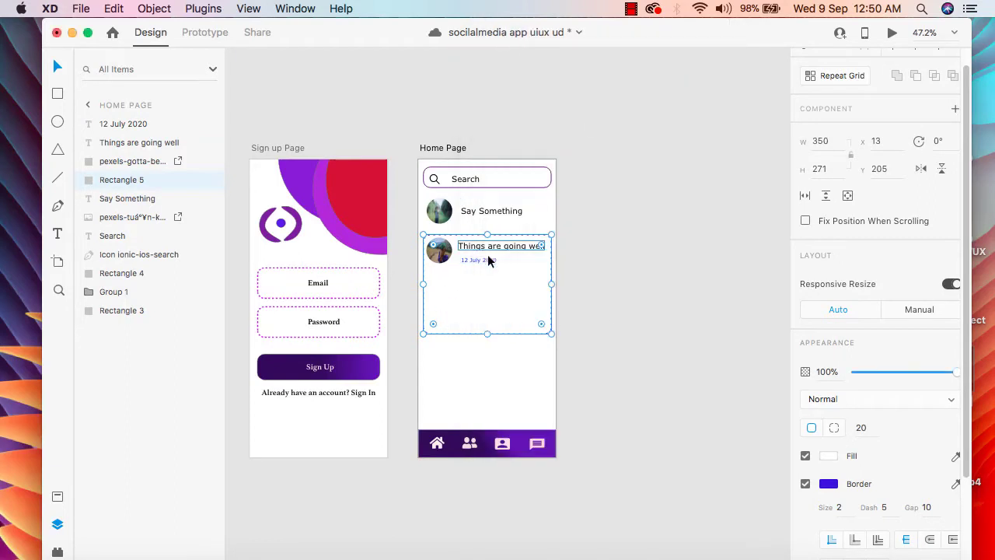
Move the date text close under the post text at about X 109, Y 248, and check it in the preview.
left_click(485, 258)
left_click_drag(485, 258, 483, 261)
left_click(892, 35)
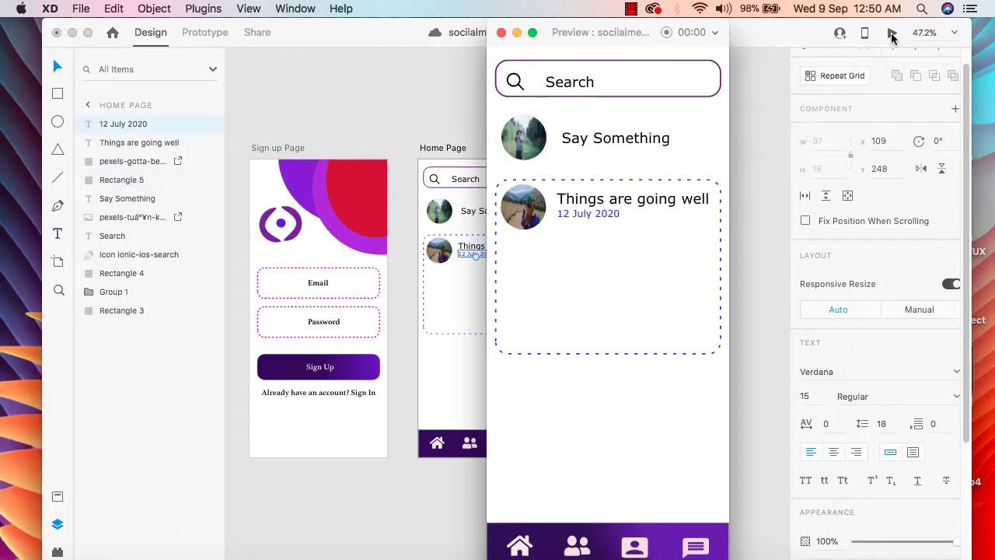
left_click(501, 32)
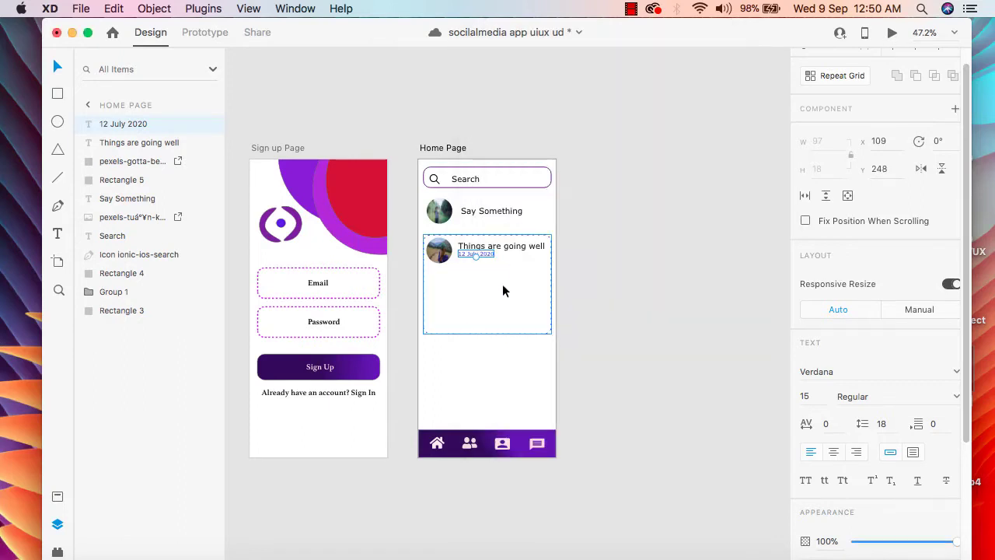
Lower the date text to about Y 265, keeping its left edge aligned with the post text at X 109.
left_click_drag(486, 252, 469, 264)
left_click(506, 283)
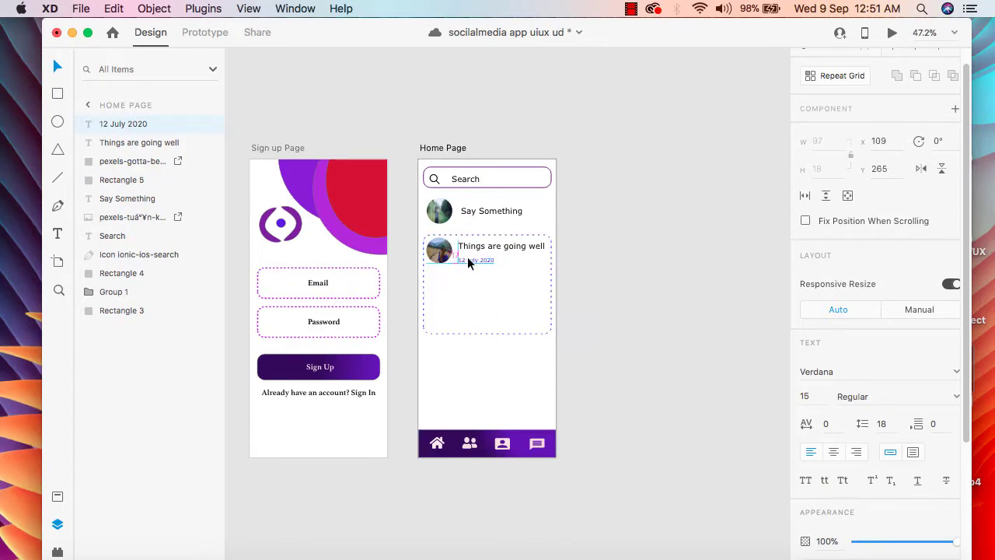
left_click(478, 298)
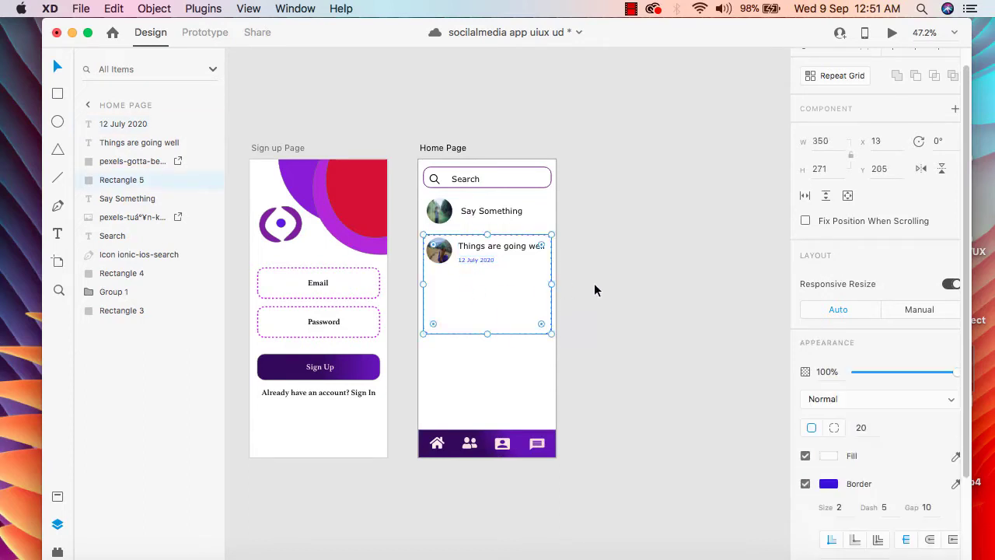
Try the bold style on the date text under the post text and check it in the preview.
left_click(475, 266)
scroll(952, 358, "down", 2)
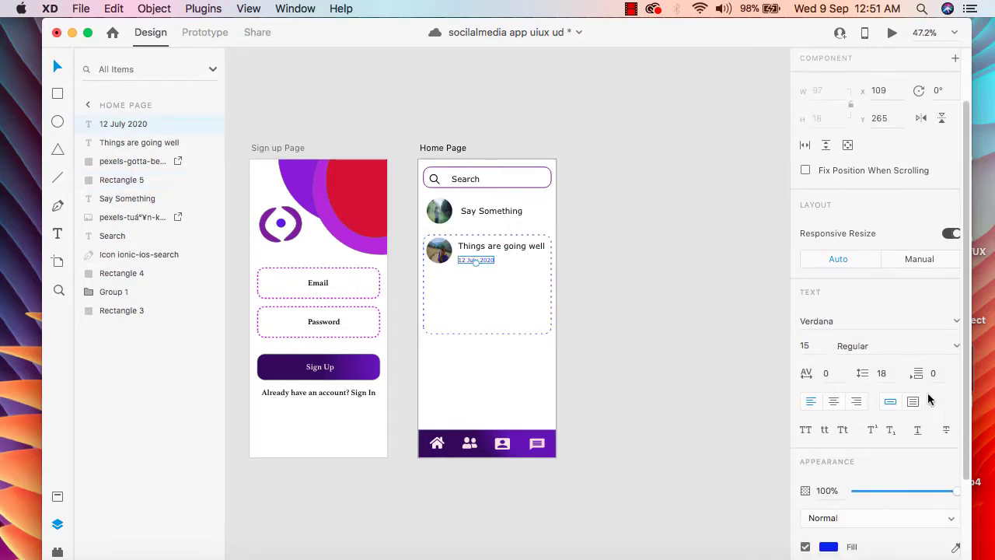
left_click(956, 349)
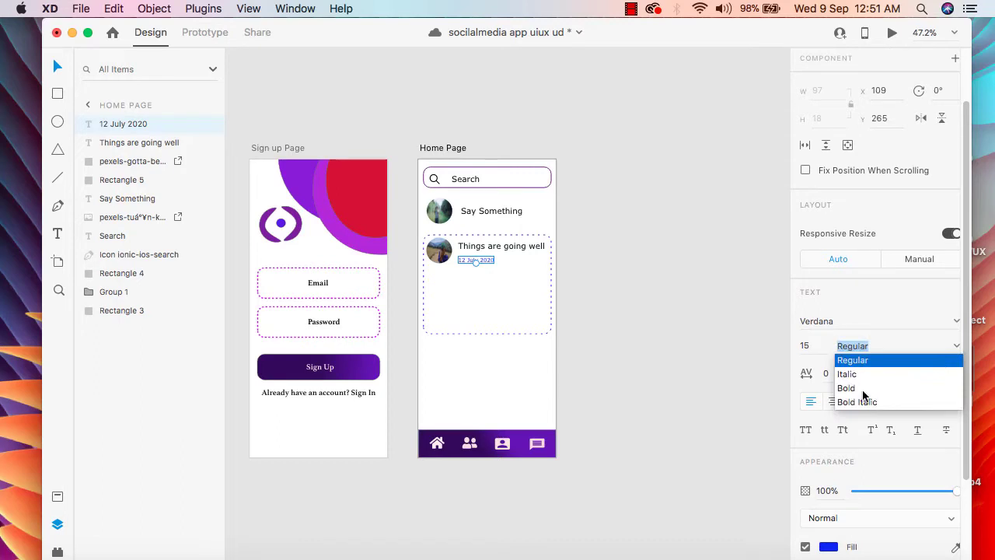
left_click(863, 387)
left_click(891, 33)
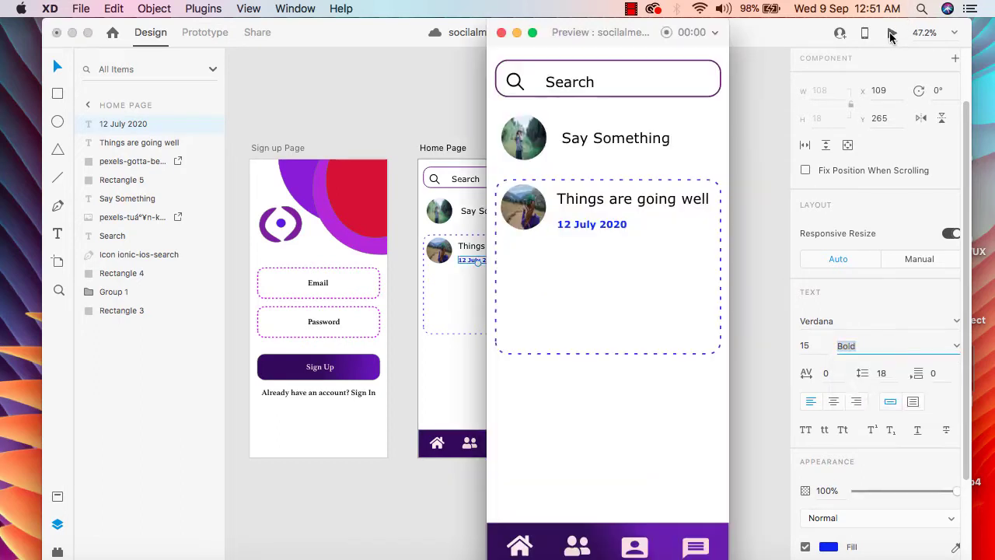
left_click(501, 32)
Try the AppleMyungjo font on the date text and check it in the preview.
left_click(955, 320)
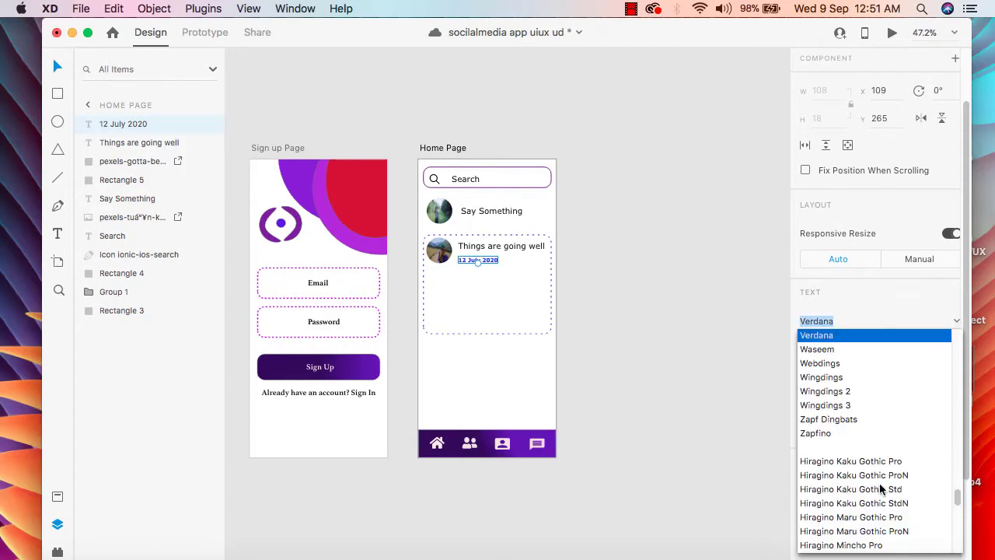
scroll(844, 514, "down", 2)
scroll(843, 515, "down", 5)
left_click(831, 455)
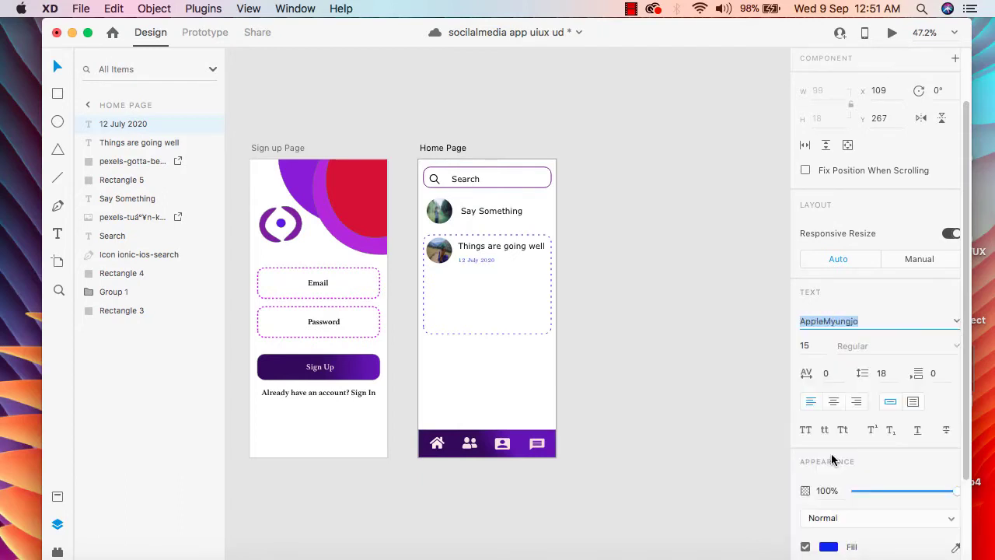
left_click(895, 32)
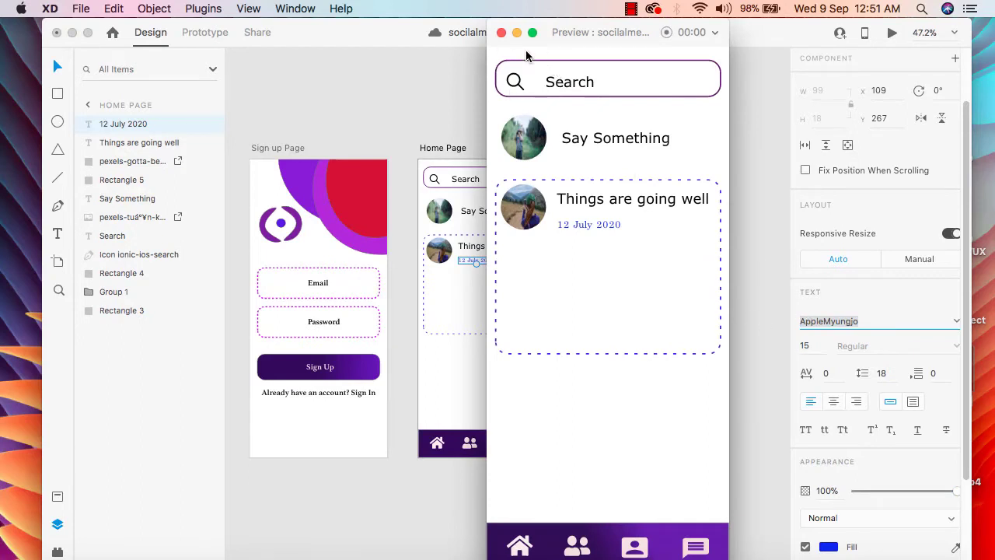
left_click(502, 33)
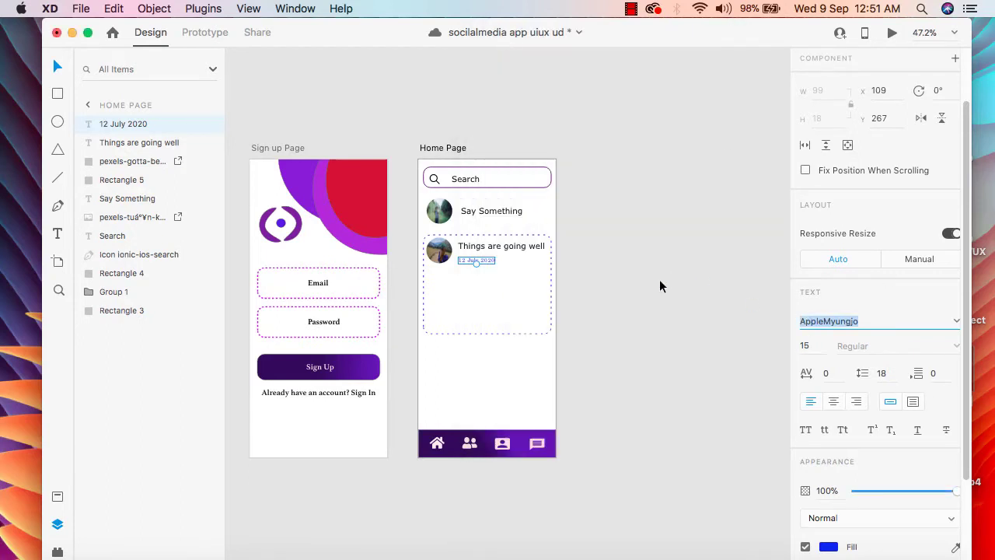
Try the Oriya MN font on the date text.
left_click(954, 320)
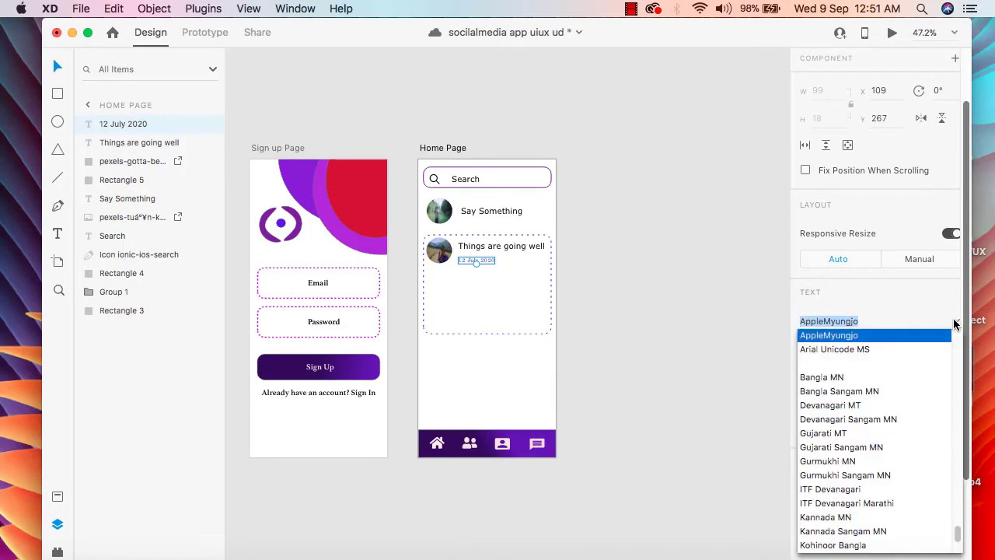
scroll(908, 428, "down", 5)
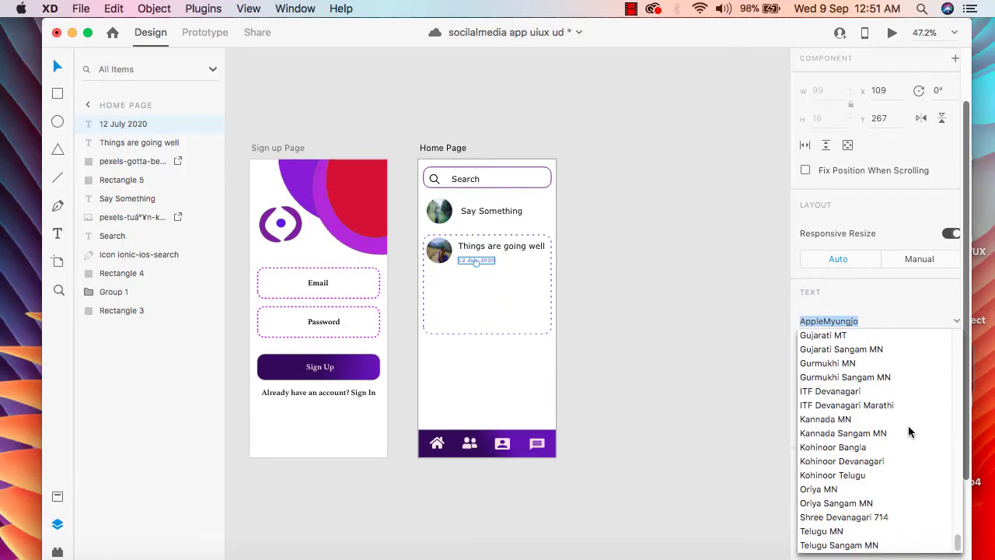
left_click(825, 489)
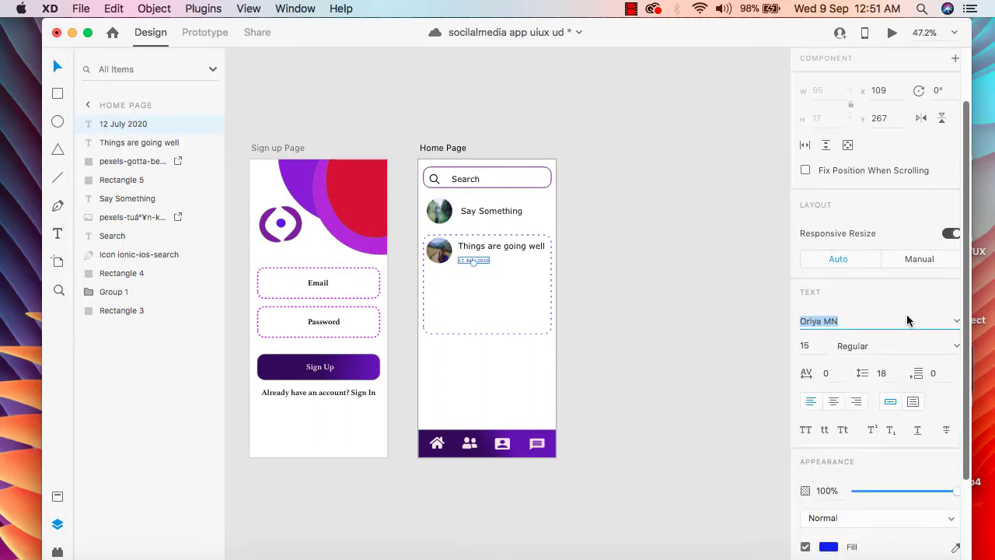
left_click(869, 318)
Try the Heiti TC font on the date text and check it in the preview.
left_click(956, 320)
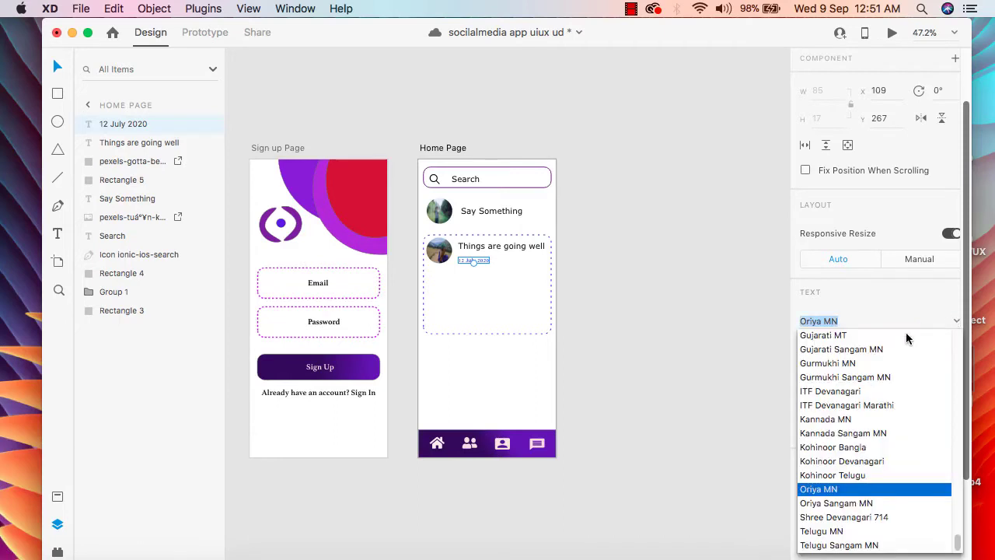
scroll(886, 373, "up", 5)
left_click(818, 356)
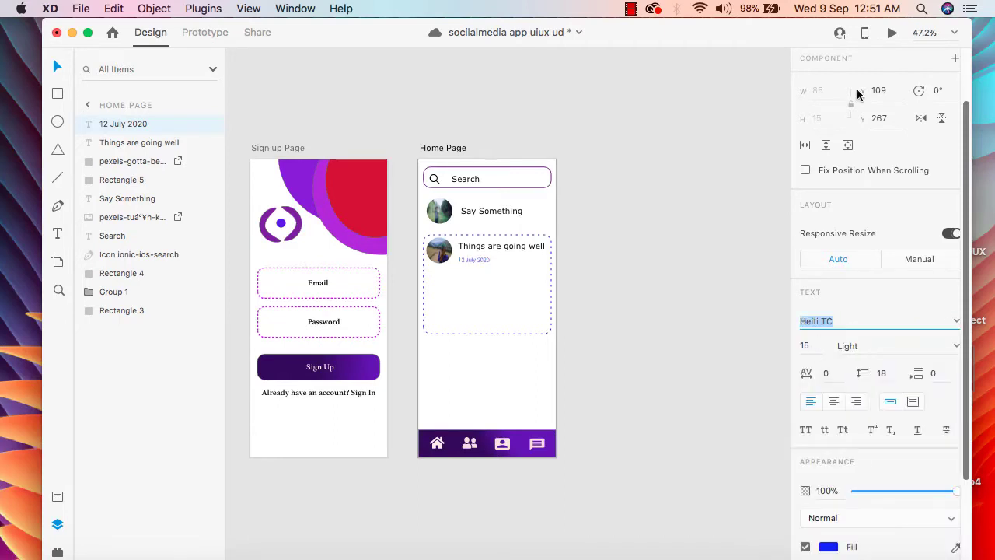
left_click(898, 29)
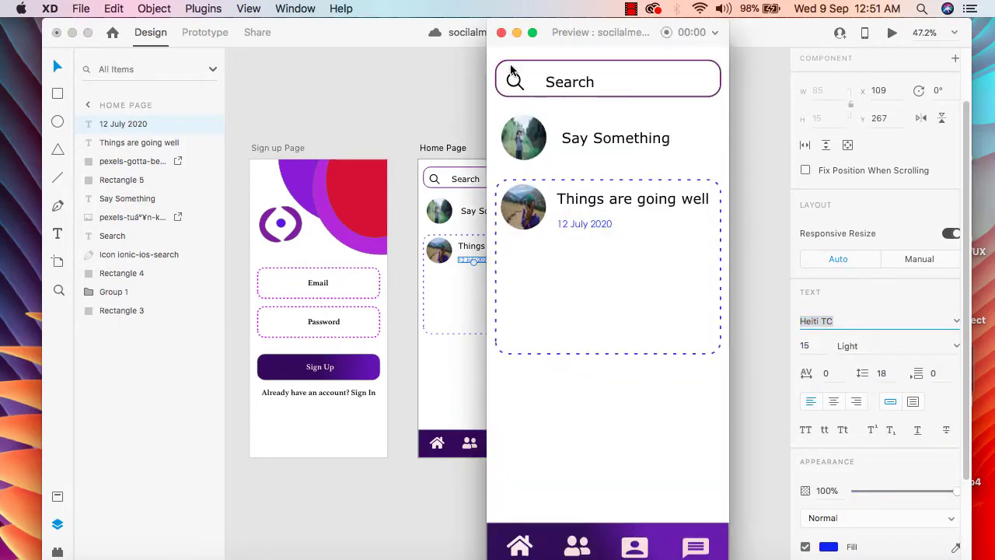
left_click(501, 32)
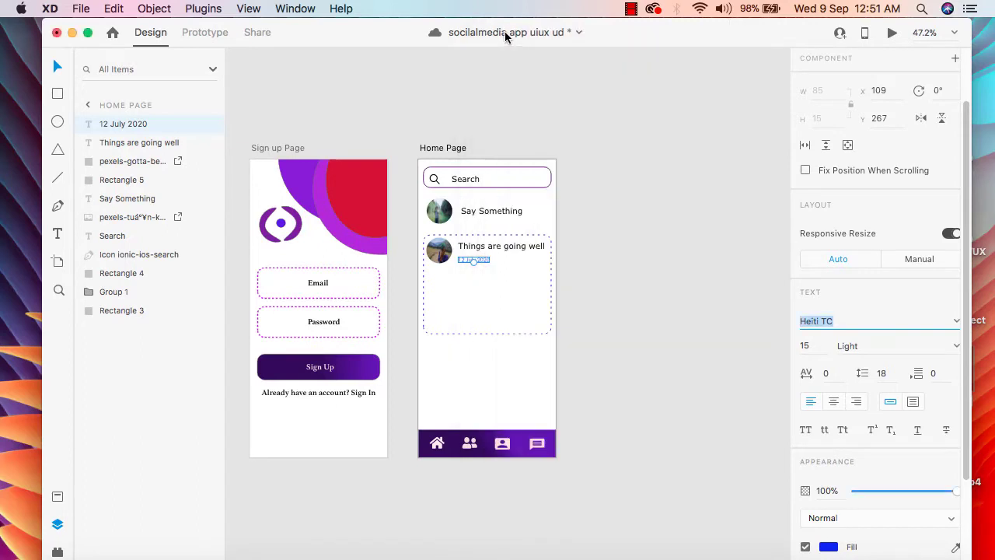
Change the date text's font to Kannada MN and check the post card in the preview.
left_click(956, 322)
scroll(899, 418, "down", 10)
left_click(816, 421)
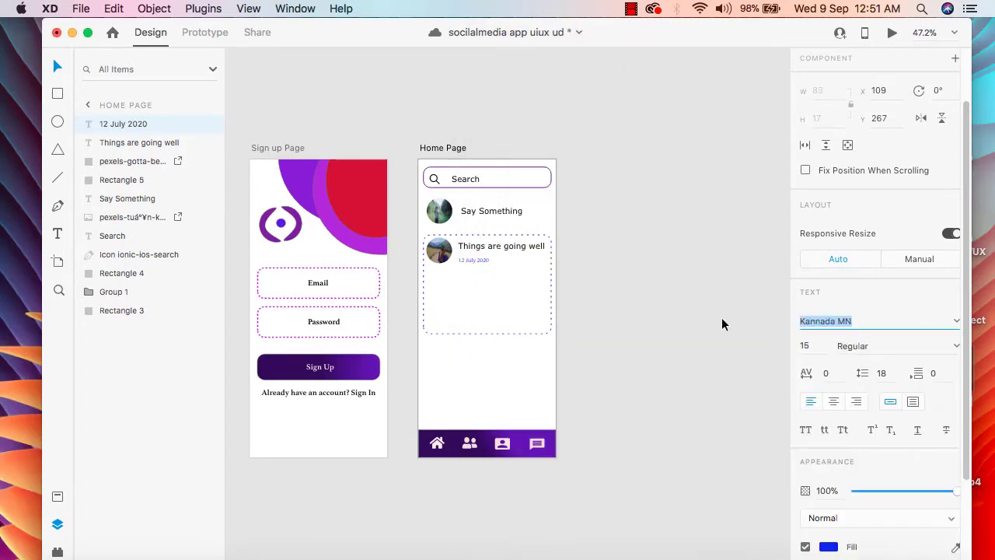
left_click(891, 31)
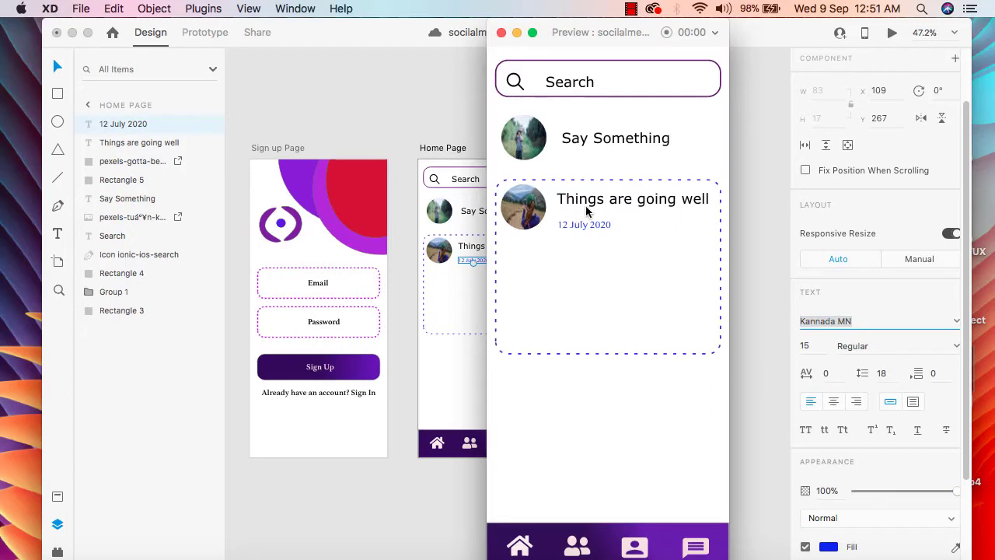
left_click(502, 32)
Preview the app from the Sign In page through to the Home Page and review the post card.
left_click(697, 313)
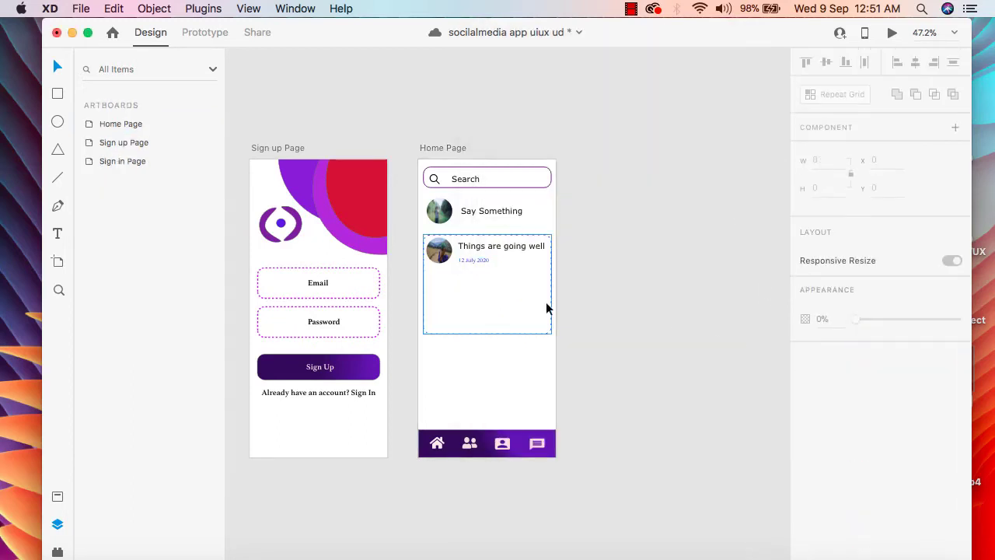
left_click(511, 295)
left_click(644, 307)
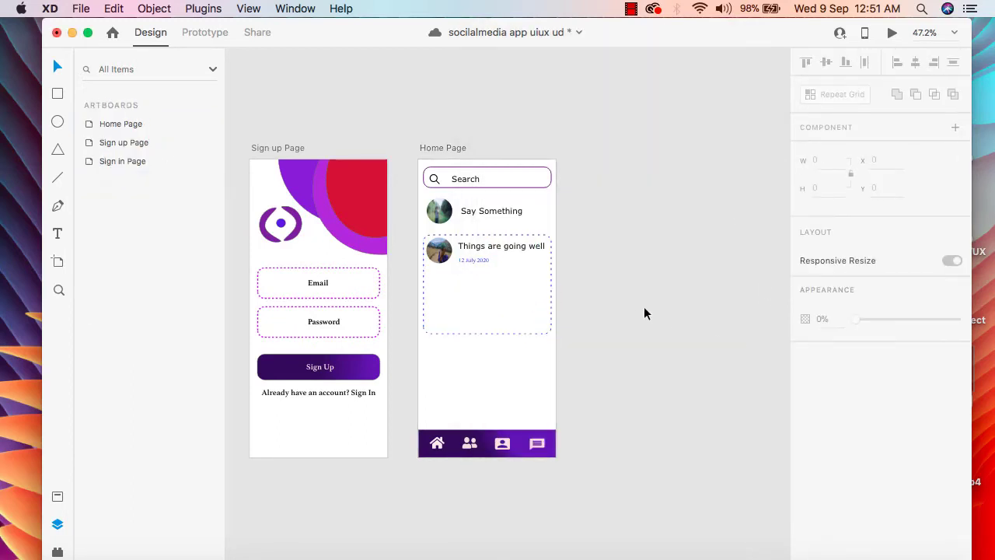
left_click(893, 32)
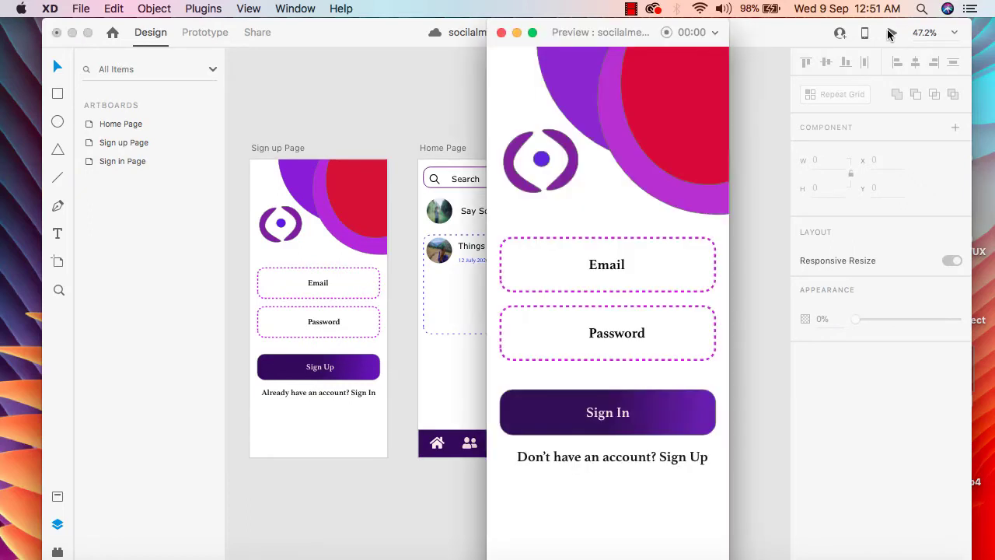
left_click(656, 417)
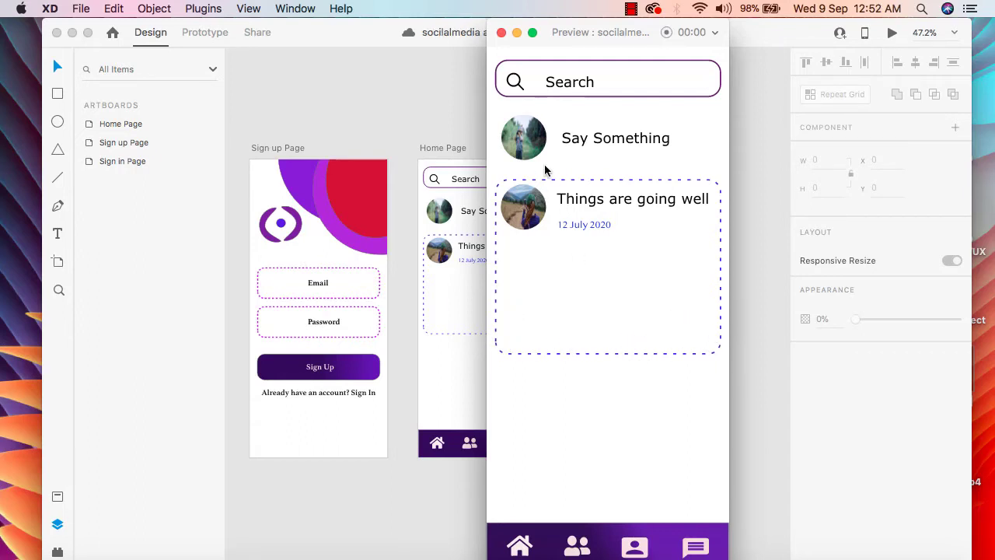
left_click(502, 32)
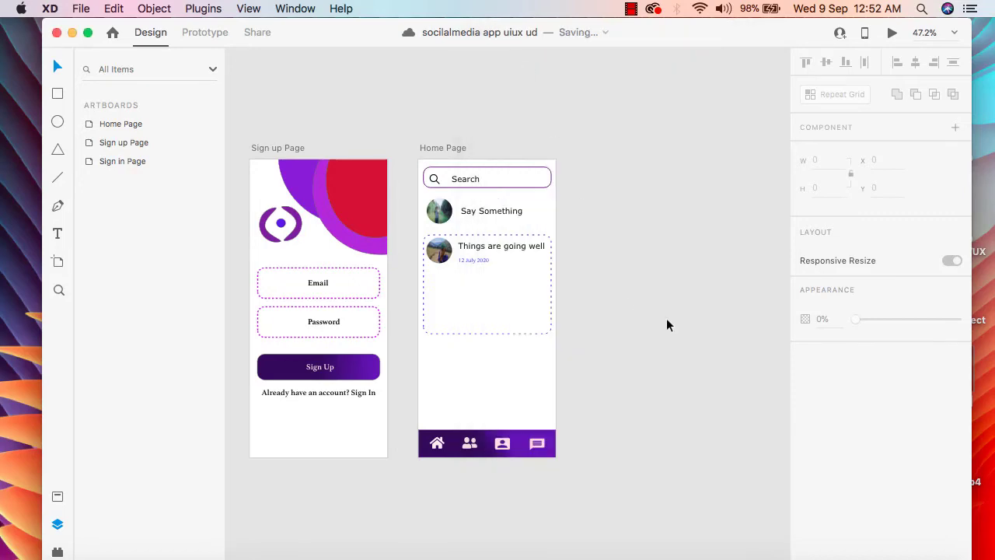
left_click(71, 32)
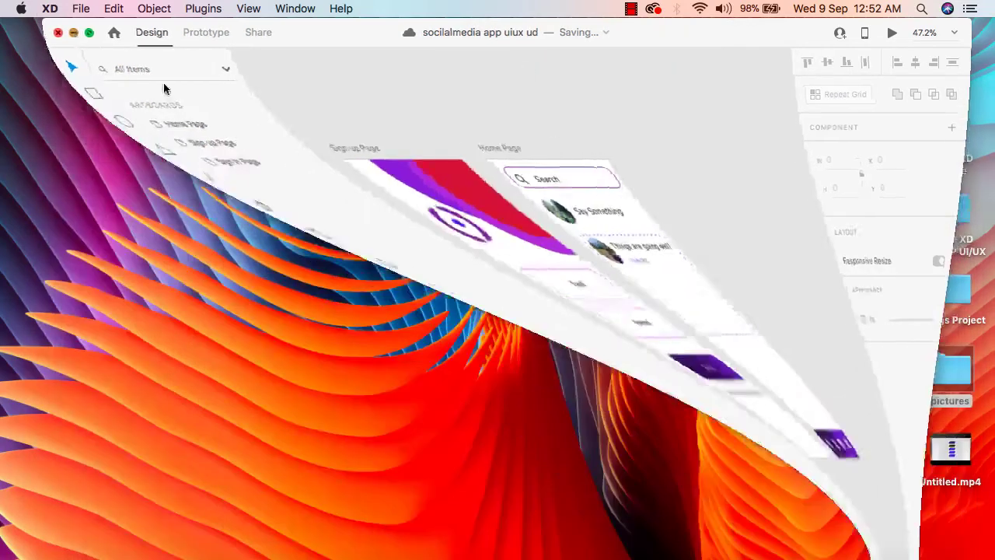
left_click(893, 548)
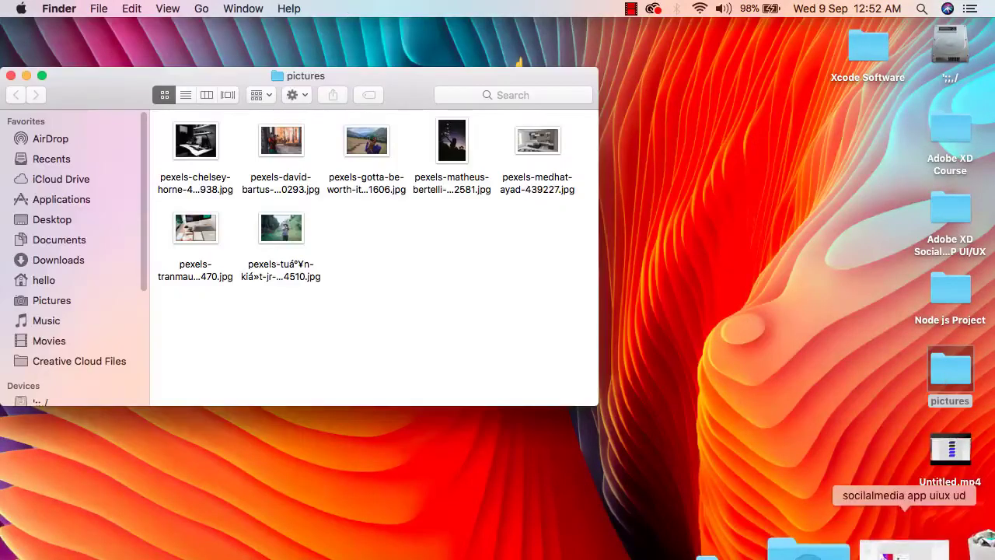
left_click(30, 78)
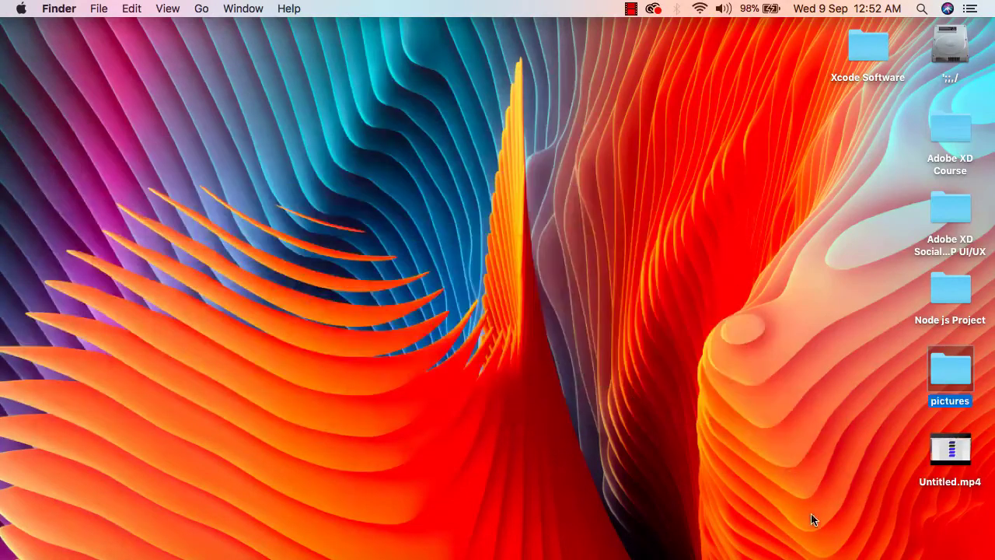
left_click(824, 548)
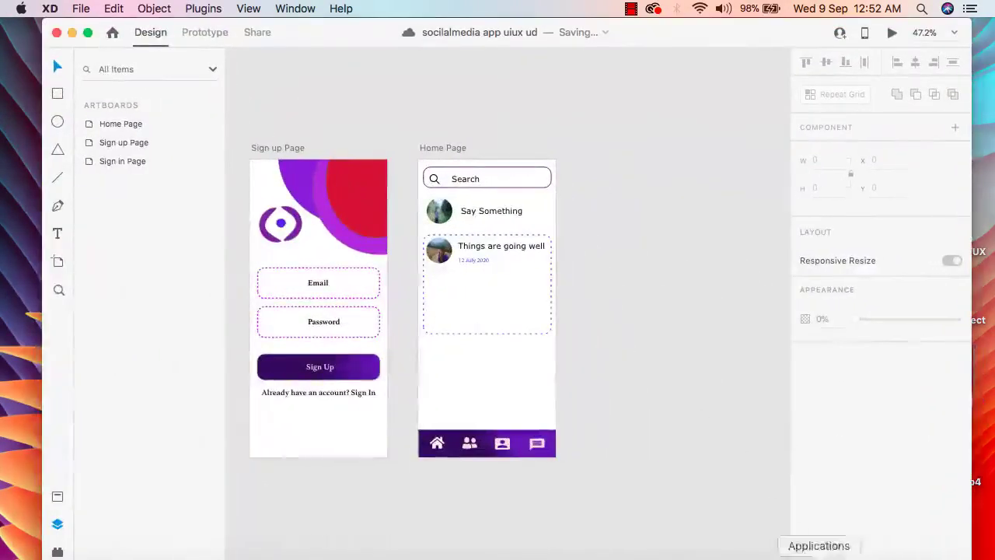
Import the desk photo pexels-tranmau...470.jpg from the pictures folder in Finder and move it onto the Home Page artboard.
left_click(890, 548)
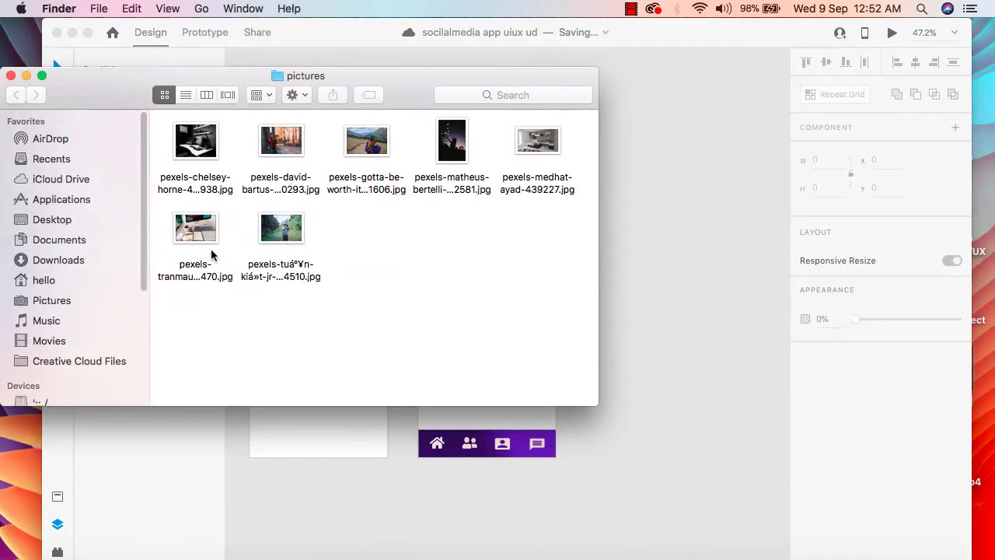
left_click_drag(196, 228, 635, 423)
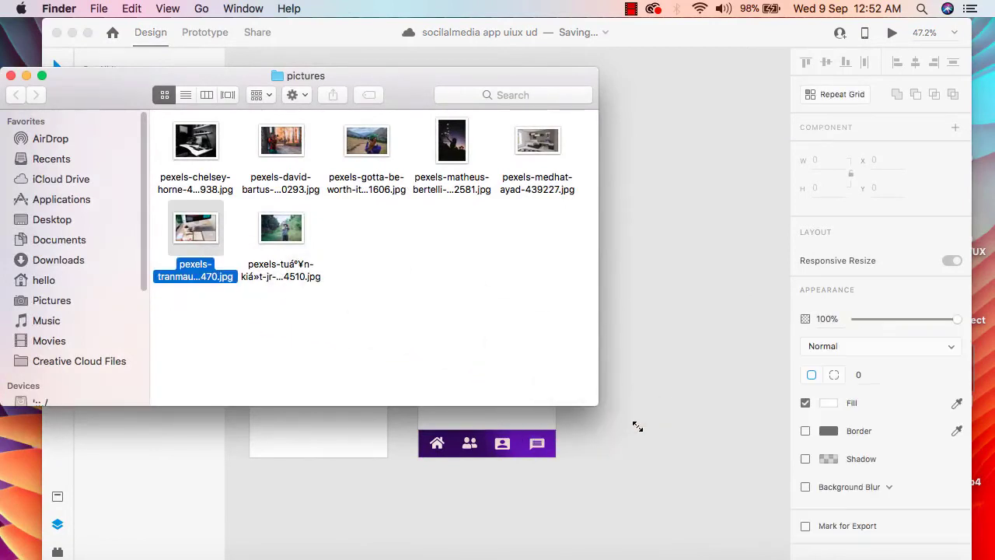
left_click(10, 75)
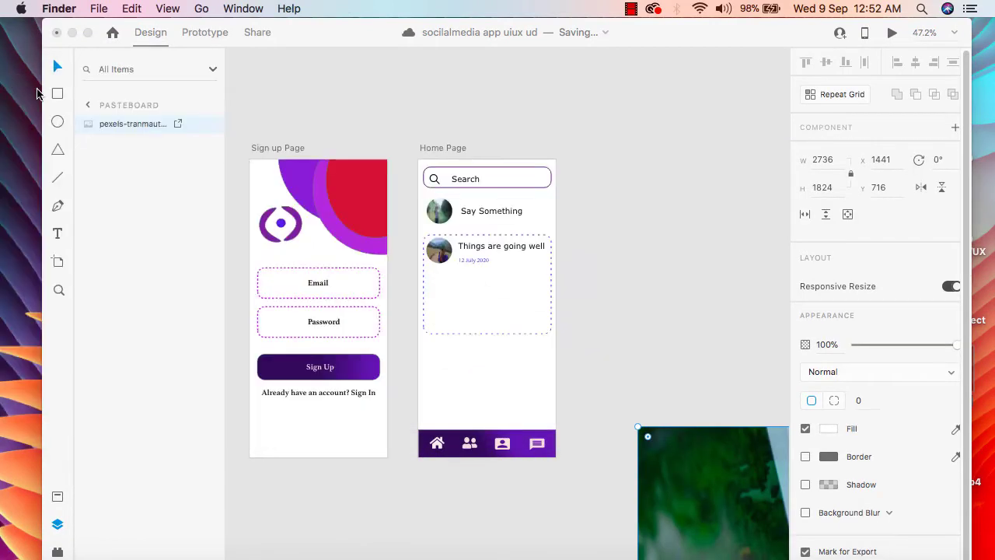
left_click(585, 382)
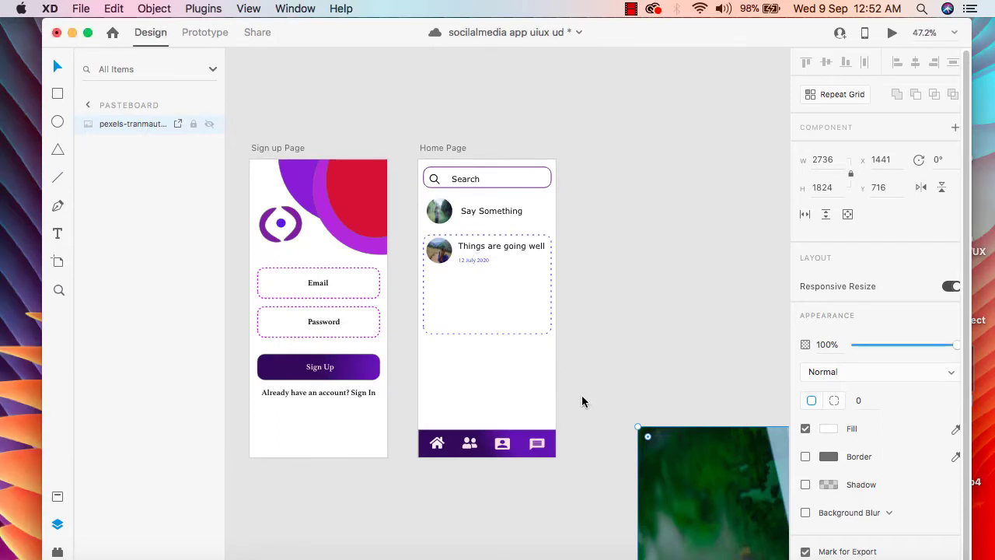
left_click_drag(636, 425, 661, 448)
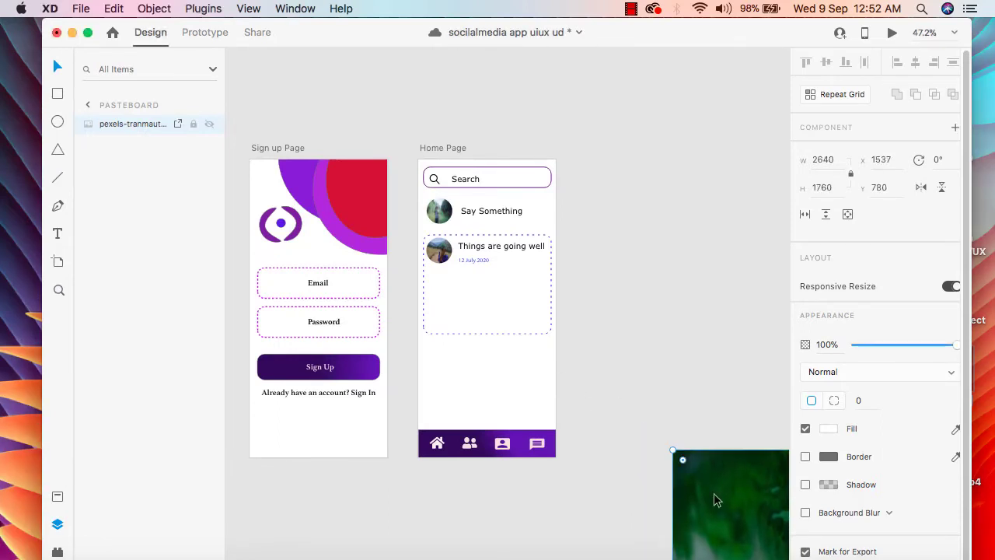
left_click_drag(713, 492, 565, 375)
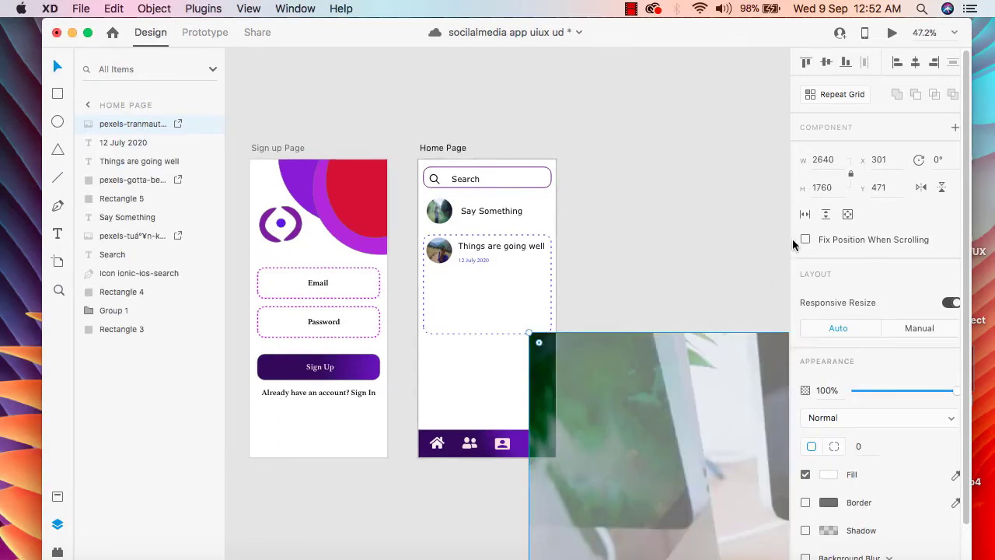
Unlock the desk photo's aspect ratio and set its width and height to 200.
left_click(823, 161)
left_click(851, 177)
left_click(815, 162)
key("BackSpace")
type("200")
left_click(825, 187)
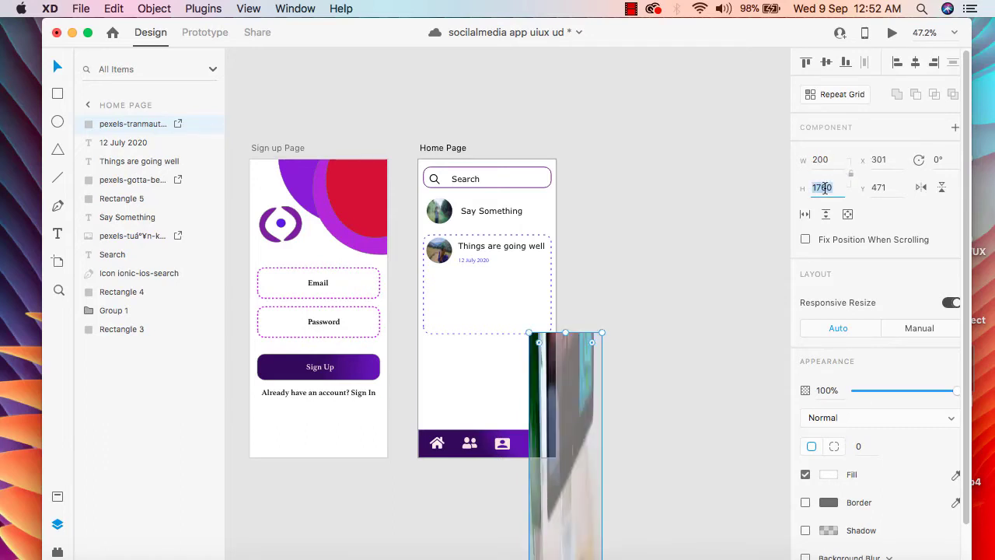
key("BackSpace")
type("200")
key("Return")
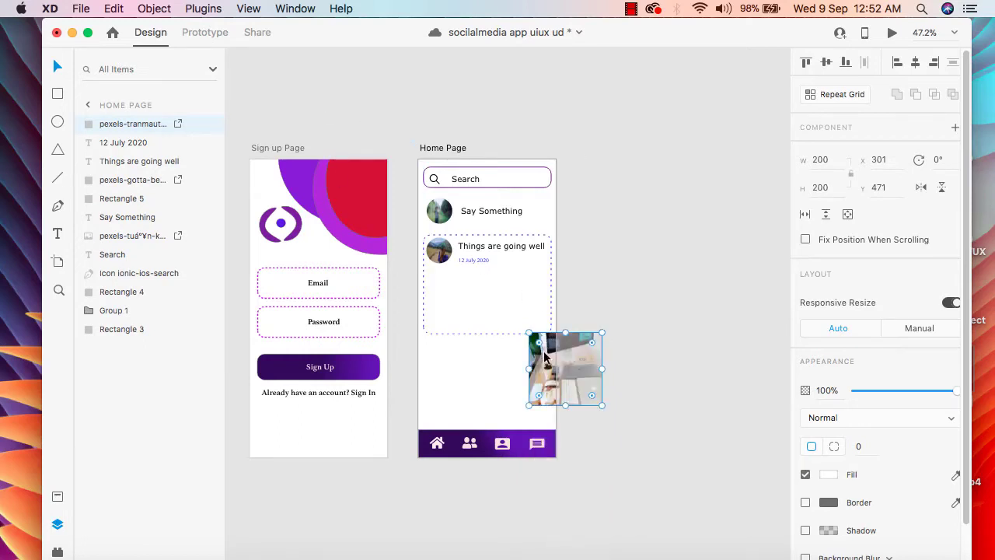
Fit the desk photo inside the post card below the date, about 313 by 125 at X 22, Y 303.
left_click_drag(533, 361, 444, 298)
left_click_drag(465, 343, 543, 291)
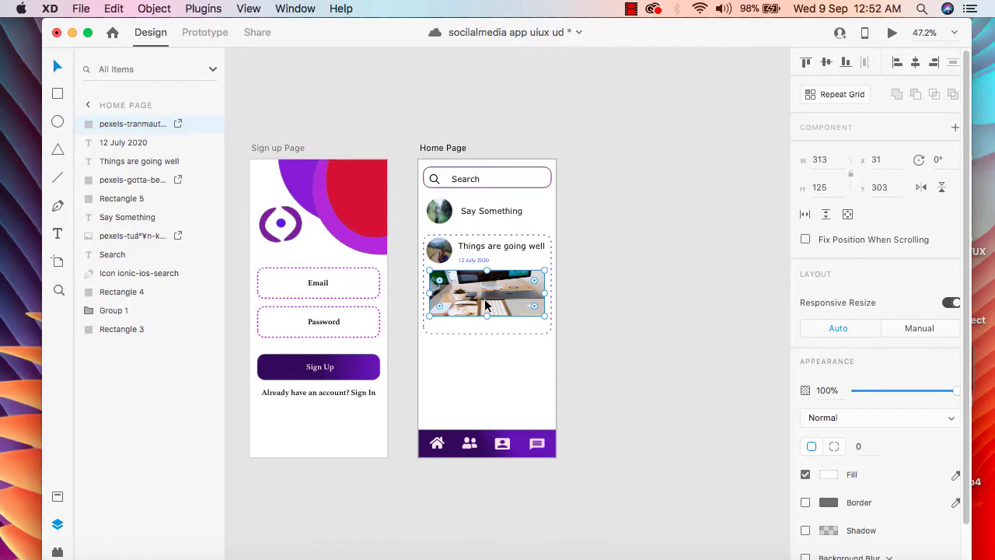
left_click_drag(485, 305, 482, 300)
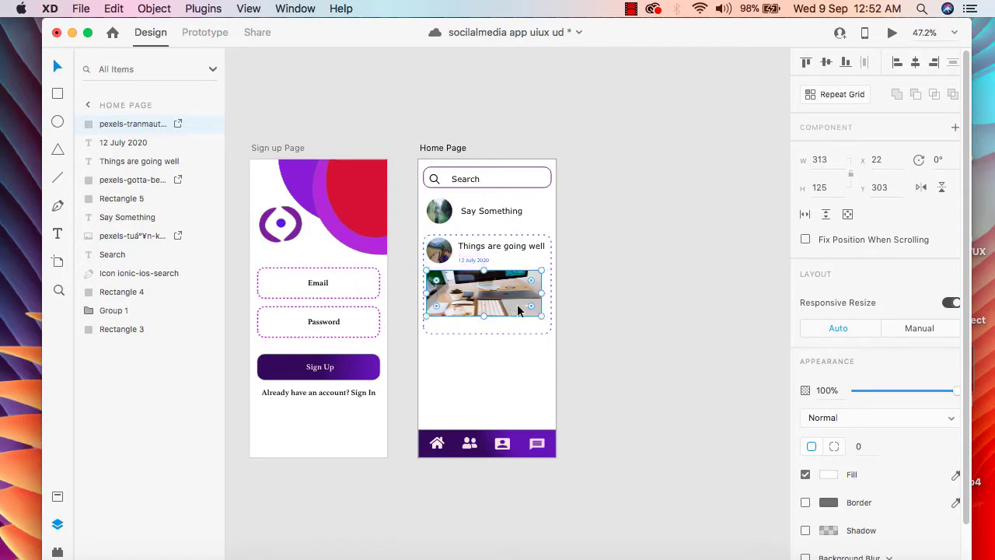
Enlarge the desk photo to about 322 by 145 at X 27, Y 294 and preview the Home Page.
left_click_drag(544, 294, 546, 295)
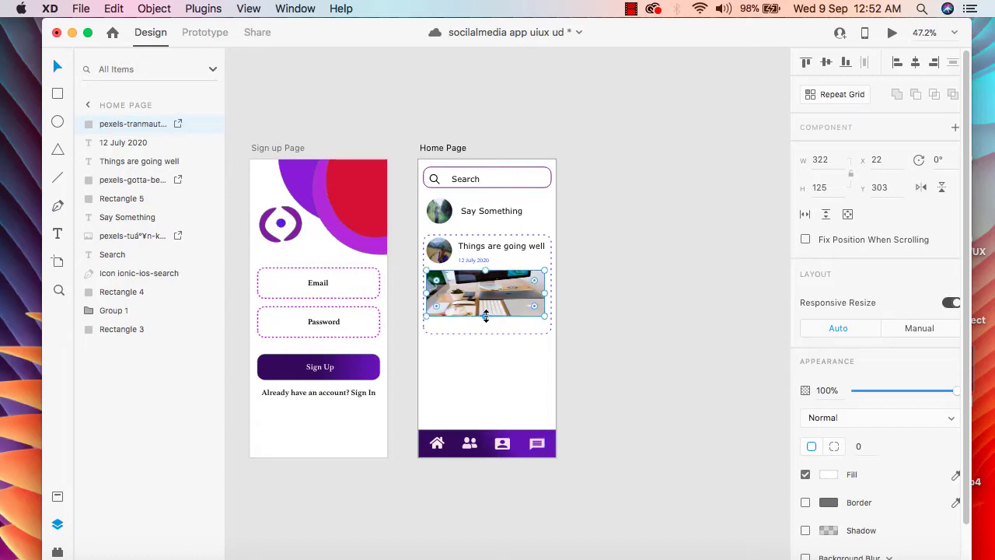
mouse_move(486, 317)
left_mouse_down()
mouse_move(492, 296)
mouse_move(488, 322)
left_mouse_up()
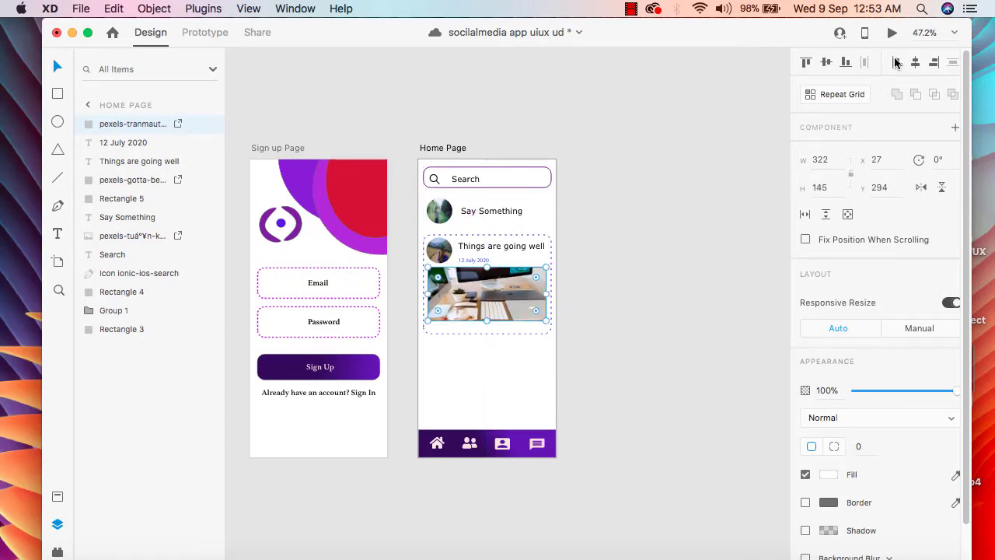
left_click(892, 37)
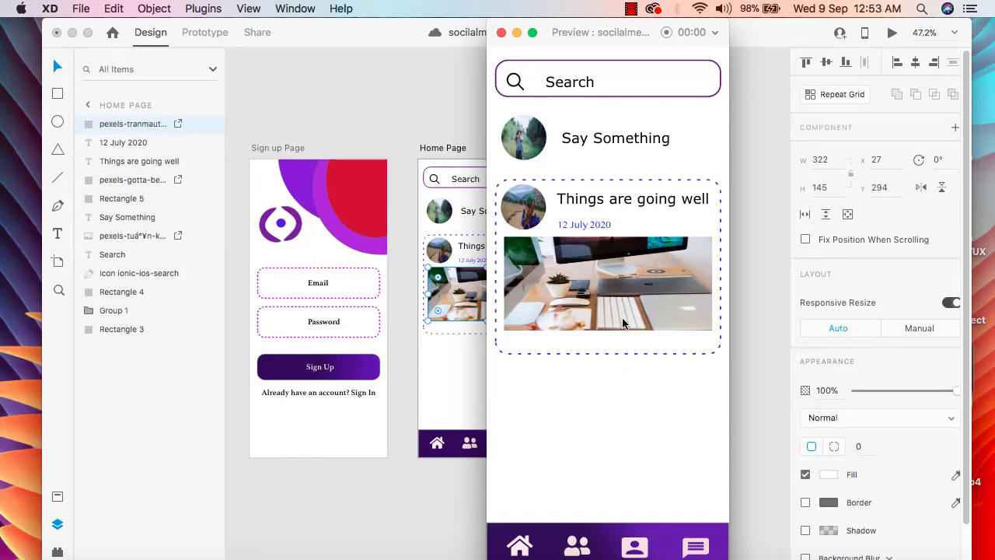
left_click(501, 32)
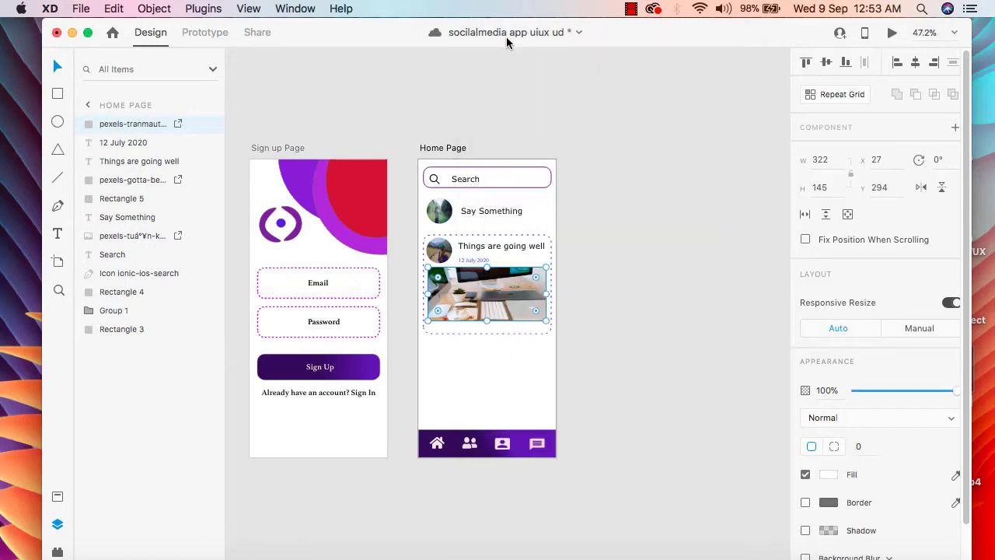
Extend the post card's dashed rectangle downward to about 369 high and preview the Home Page.
left_click(490, 329)
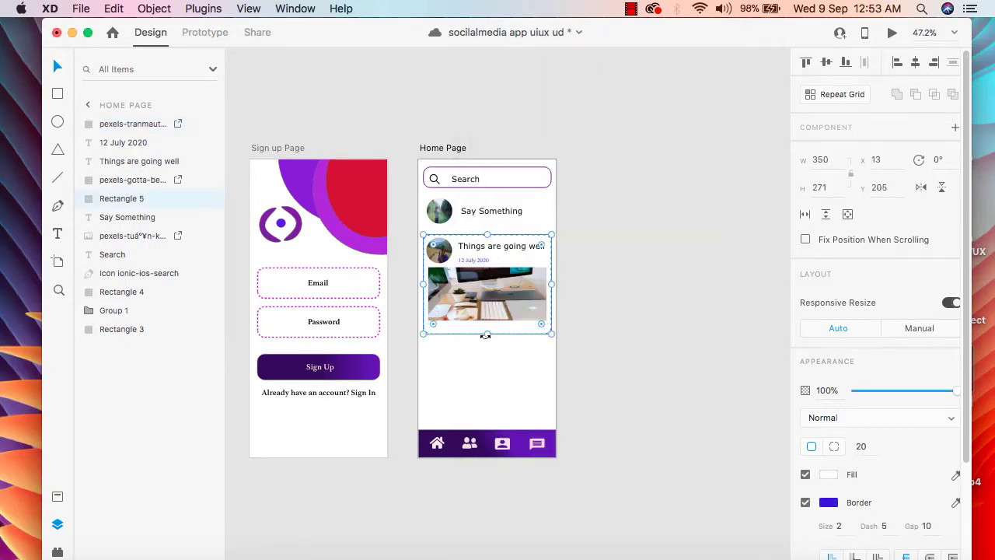
left_click_drag(485, 334, 486, 371)
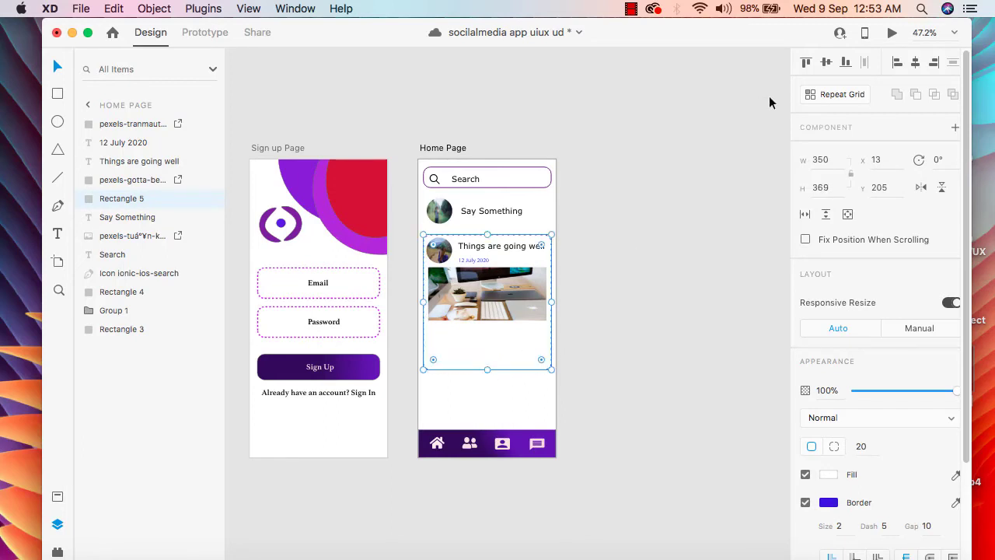
left_click(893, 33)
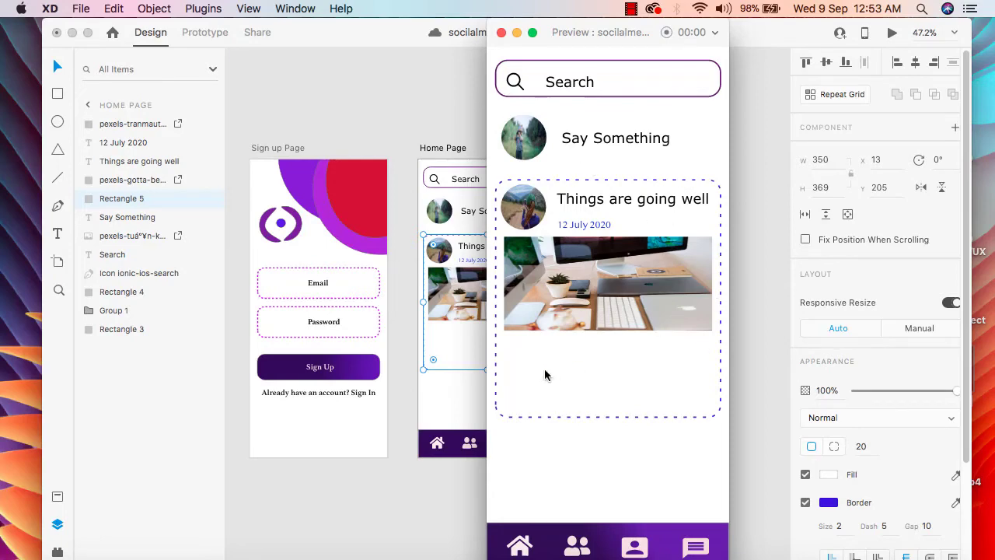
left_click(501, 32)
Round the desk photo's corners with a radius of 20 and preview the Home Page.
left_click(498, 307)
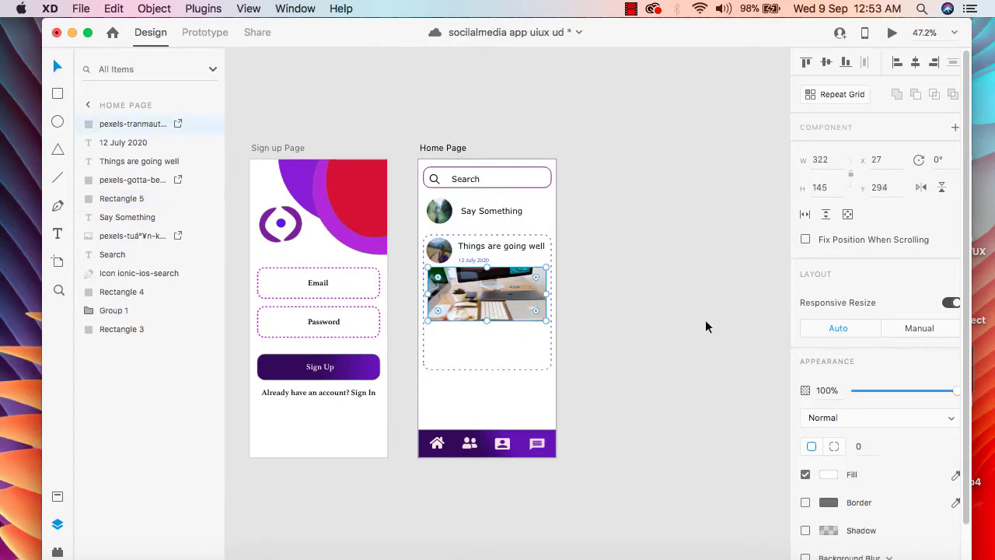
scroll(832, 413, "down", 2)
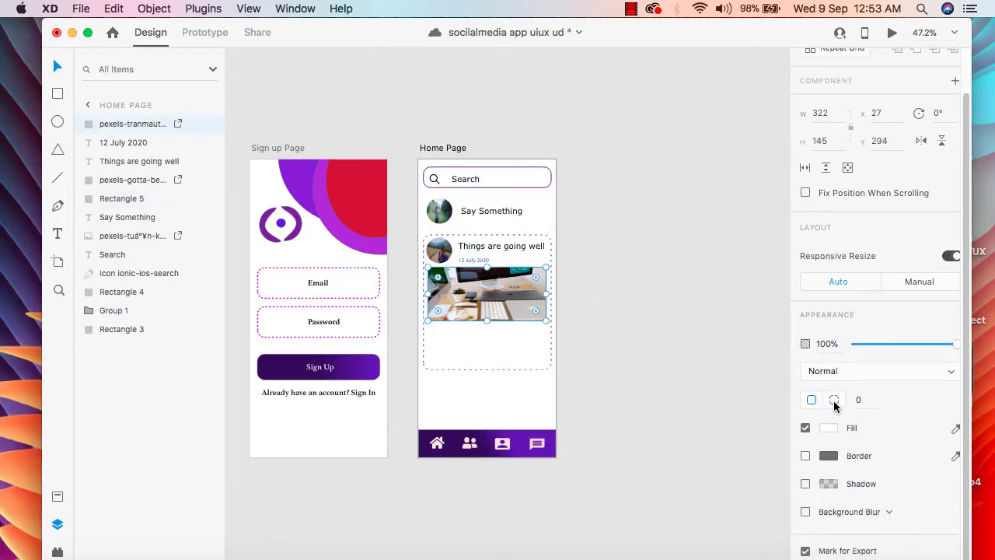
left_click(861, 400)
key("BackSpace")
type("20")
key("Return")
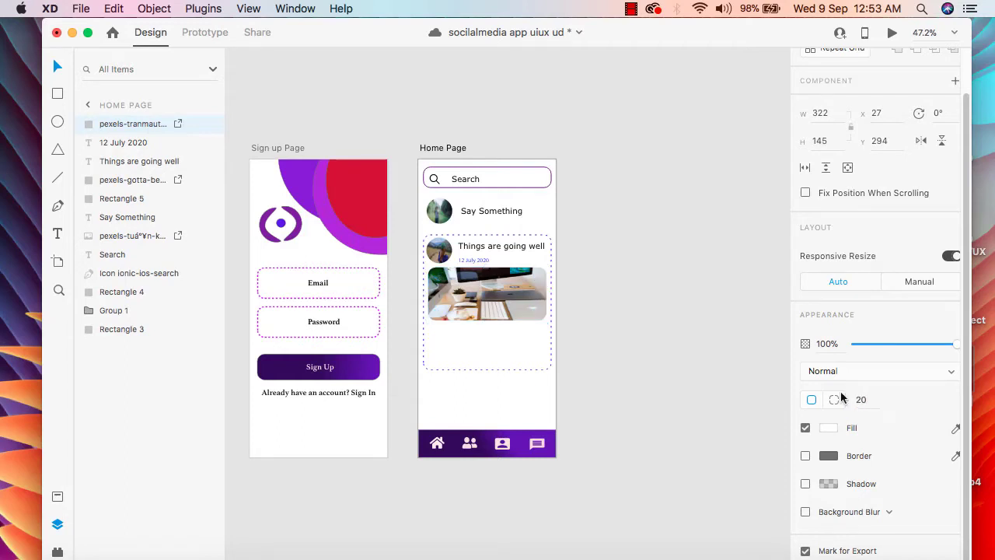
left_click(892, 36)
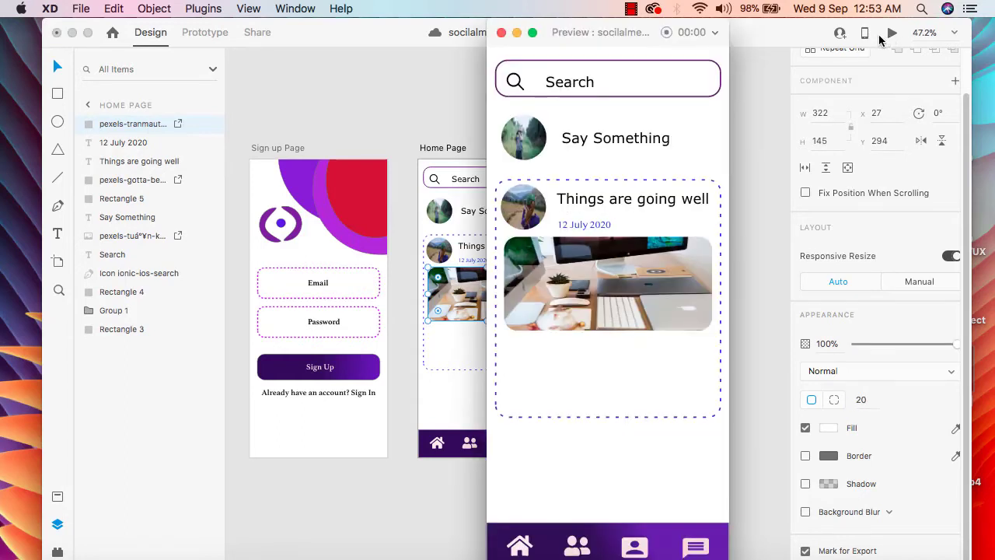
left_click(502, 32)
left_click(483, 410)
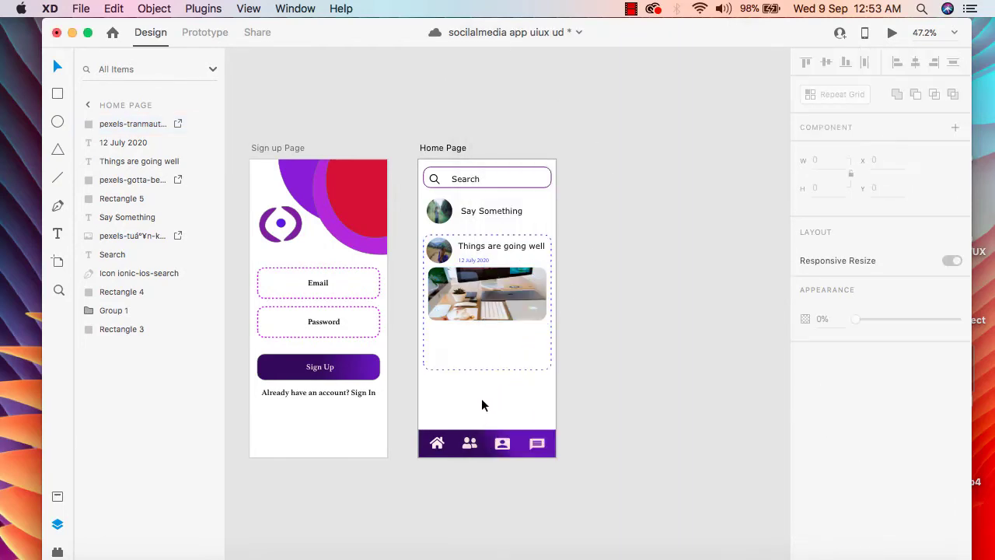
Add the caption "We are doing well in our daily life" below the desk photo inside the post card.
left_click(466, 342)
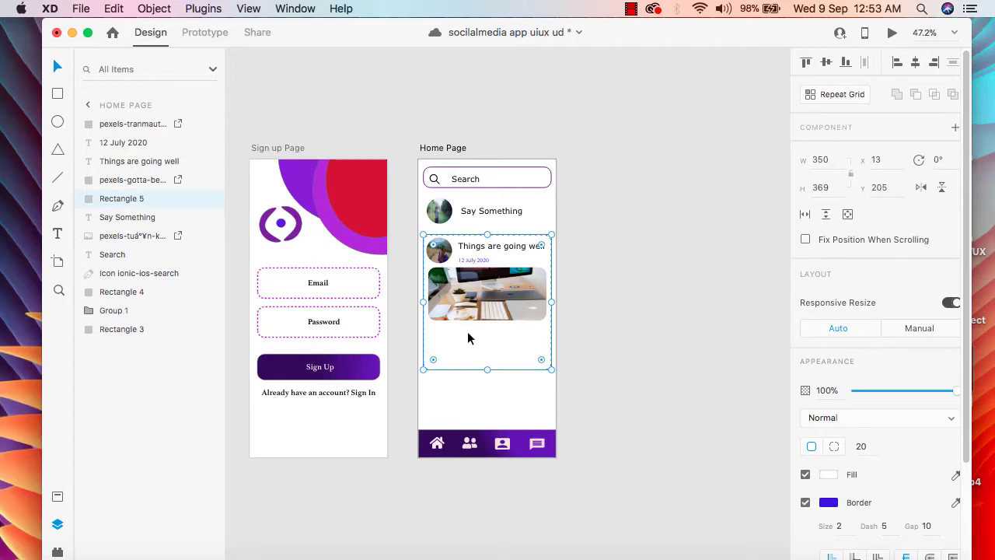
left_click(58, 233)
left_click(429, 334)
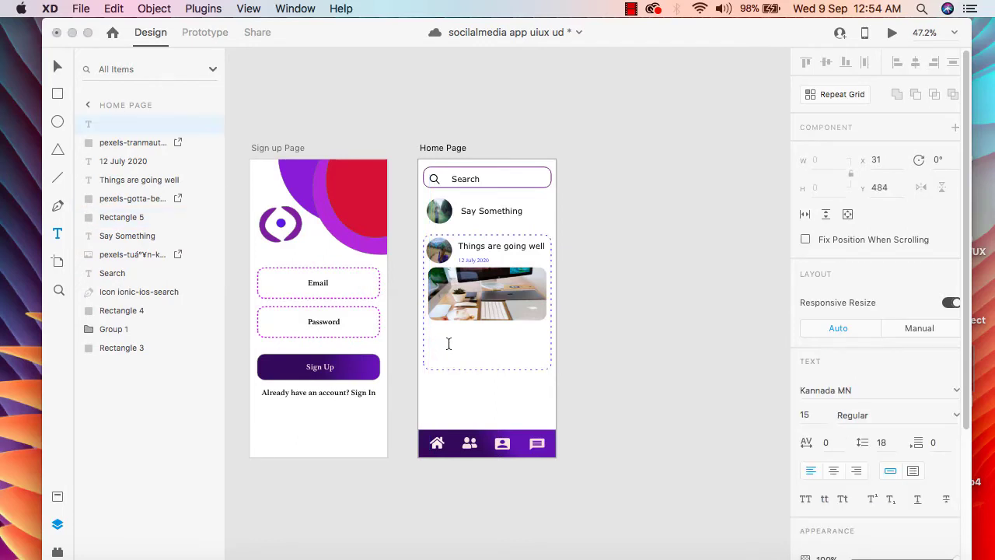
type("w")
key("BackSpace")
key("BackSpace")
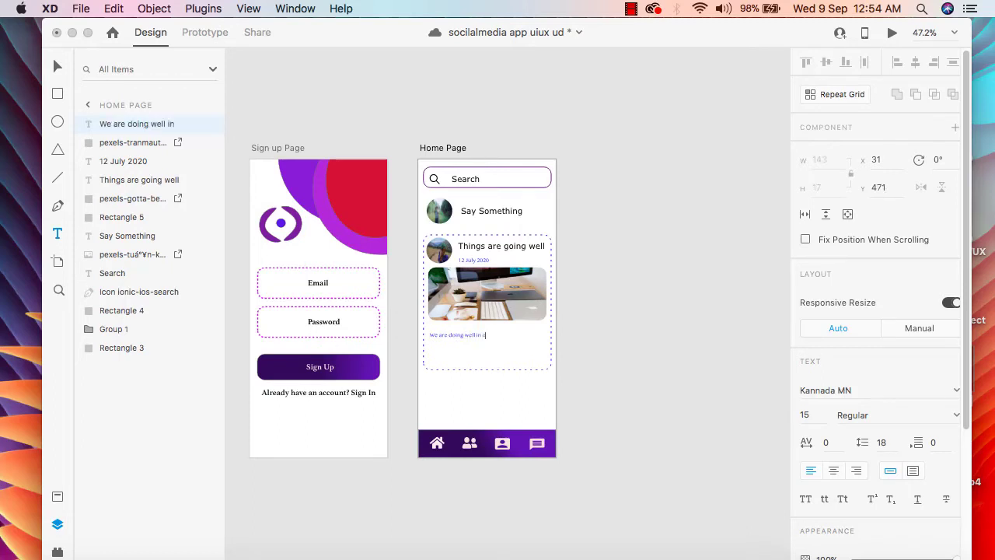
type("ur")
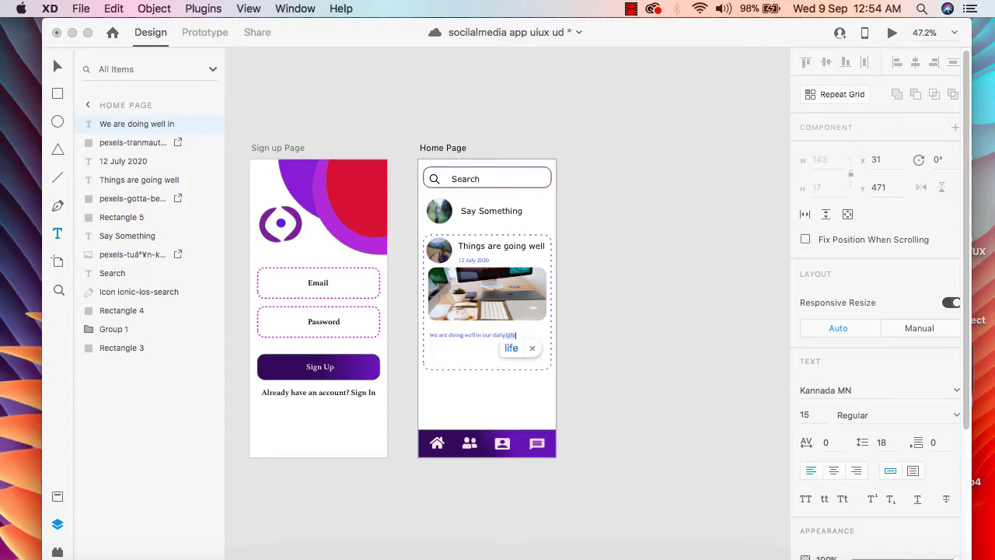
type(" daily life")
key("Return")
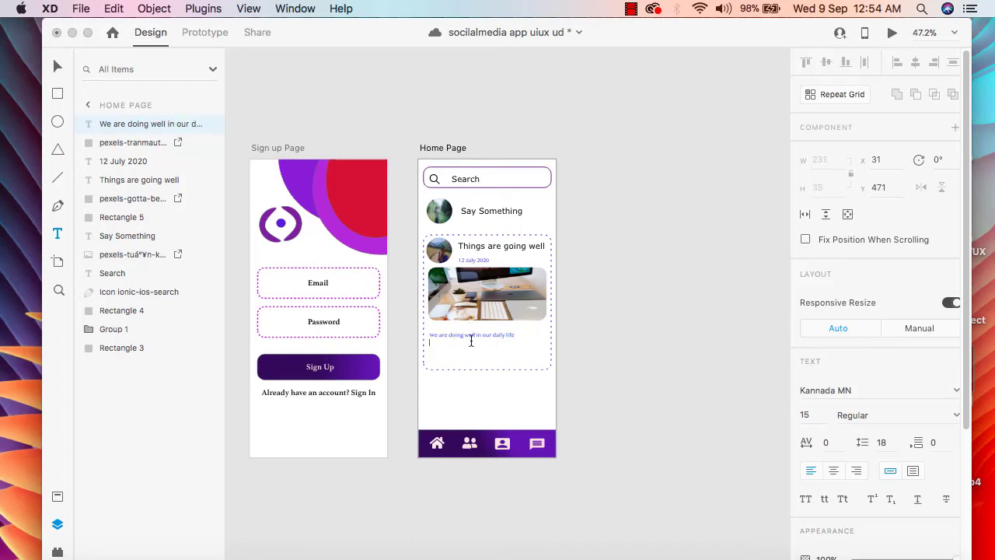
type("v")
key("BackSpace")
key("BackSpace")
left_click(58, 67)
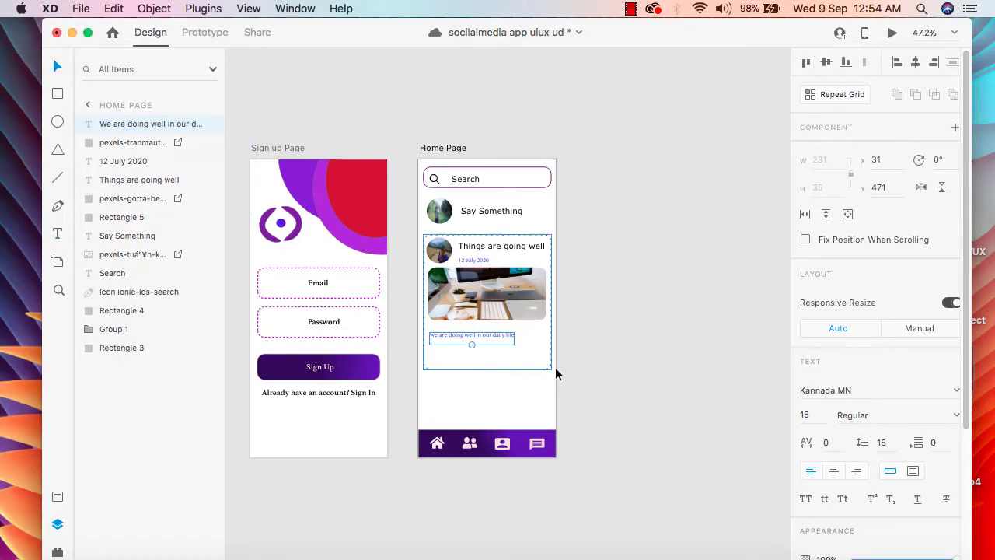
Set the caption's font size to 22 and preview the Home Page.
left_click(809, 415)
type("2")
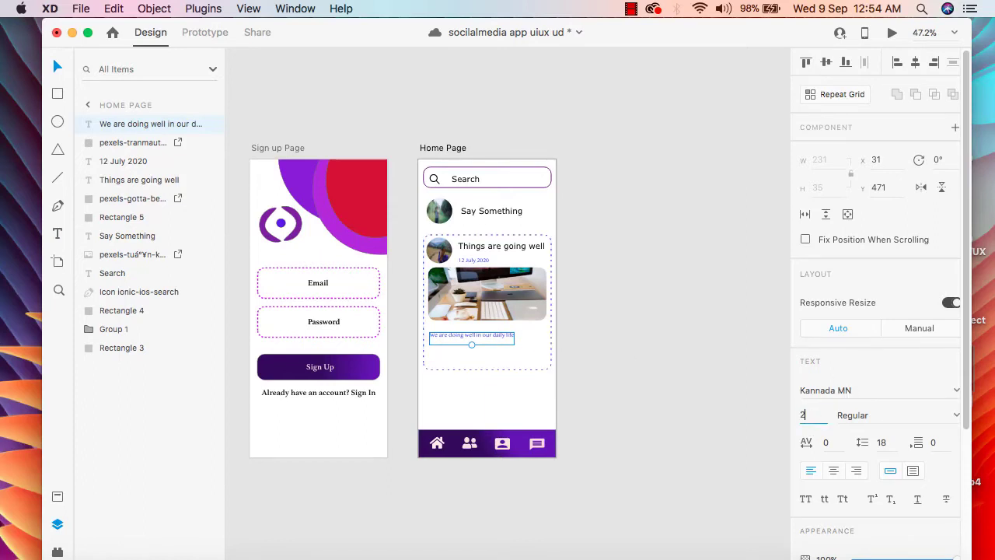
type("22")
key("Return")
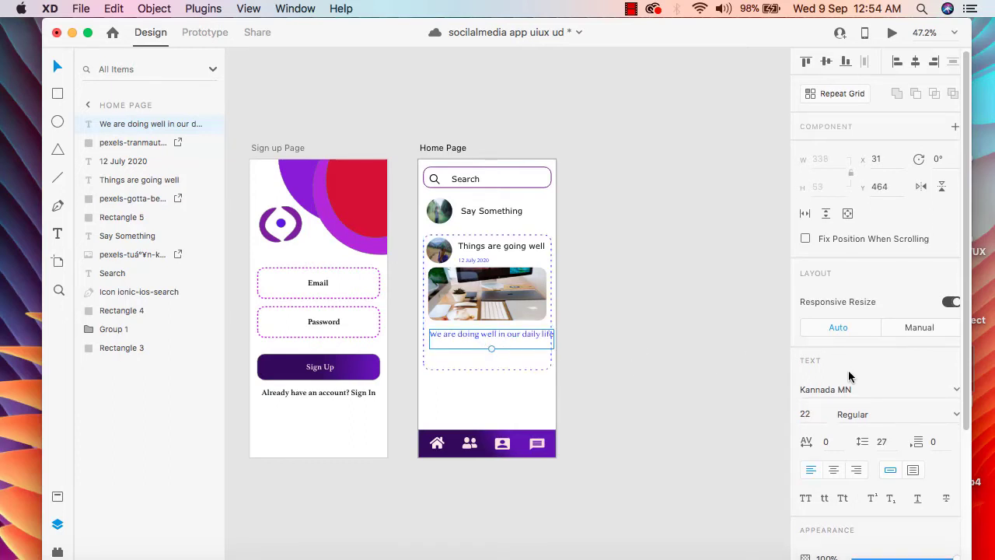
scroll(848, 370, "down", 3)
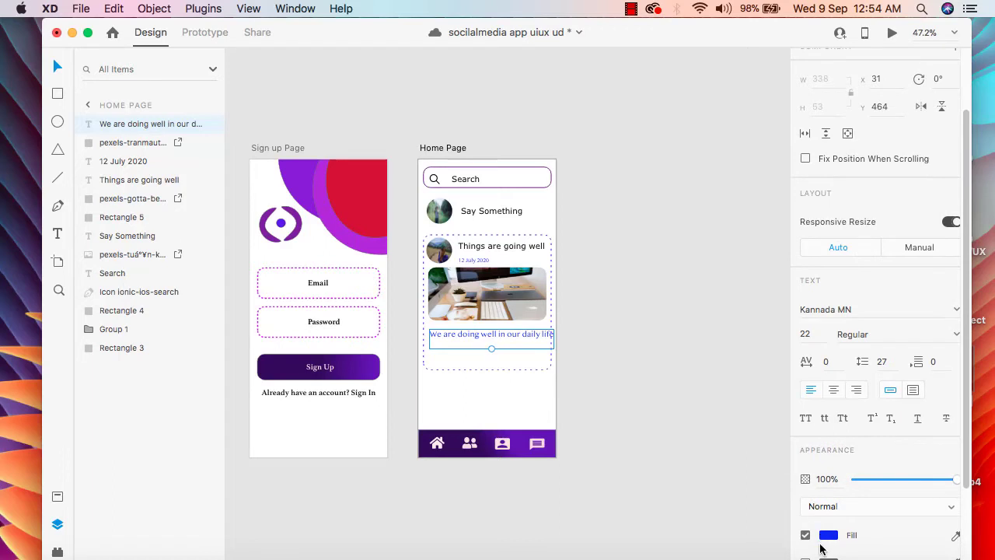
left_click(892, 32)
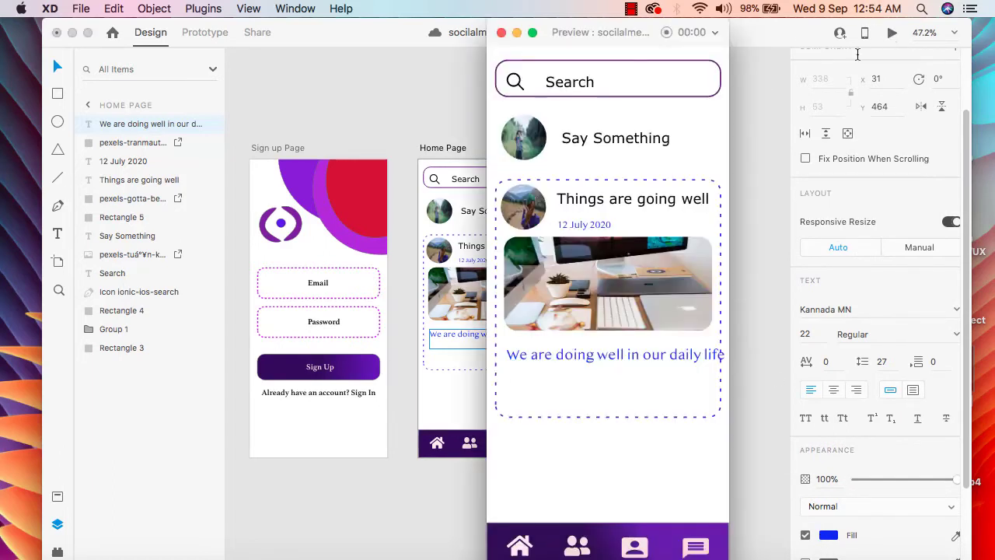
left_click(517, 33)
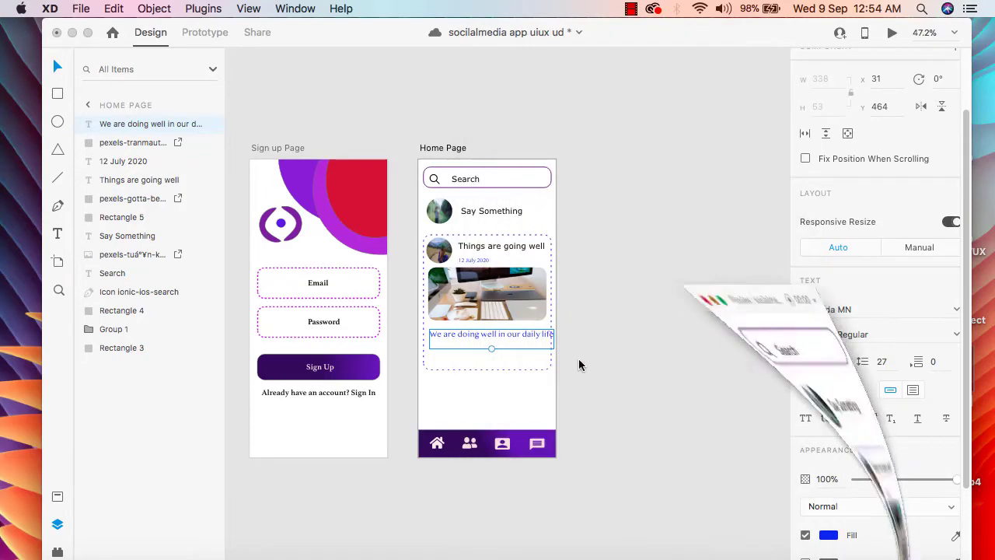
Move the caption within the post card's width, to about X 19, Y 458.
left_click_drag(492, 346, 480, 339)
left_click(512, 364)
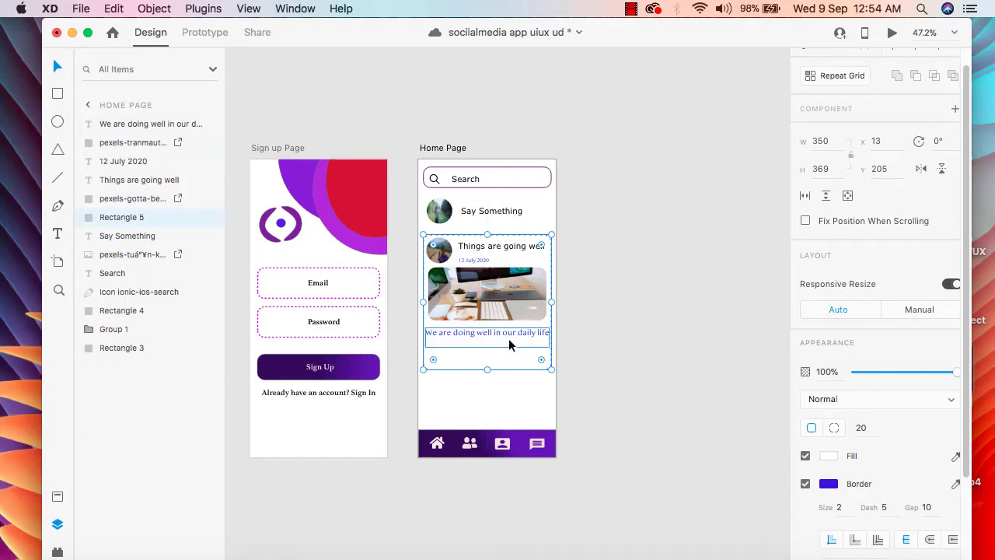
left_click(510, 345)
Change the caption's fill colour to black and preview the Home Page.
scroll(869, 426, "down", 2)
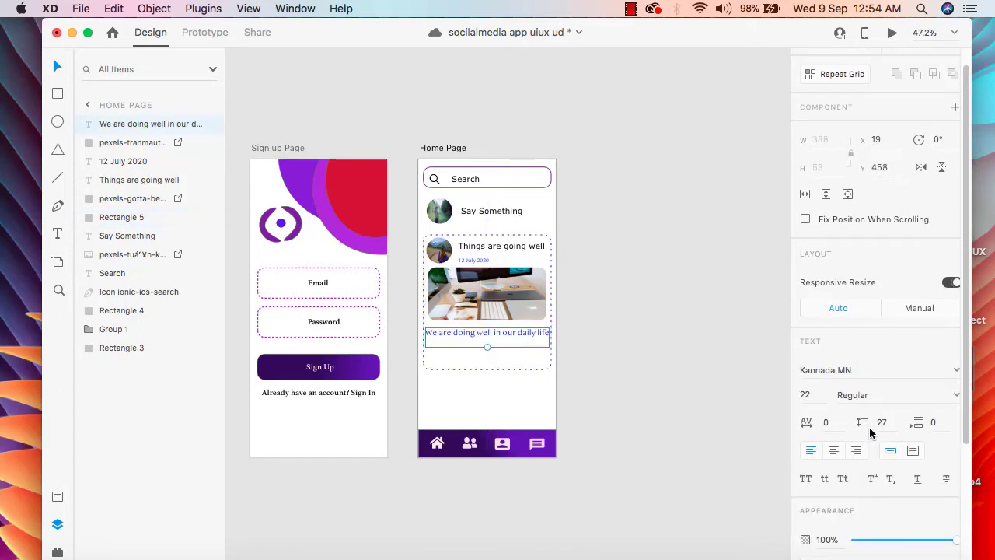
scroll(870, 438, "down", 1)
left_click(832, 527)
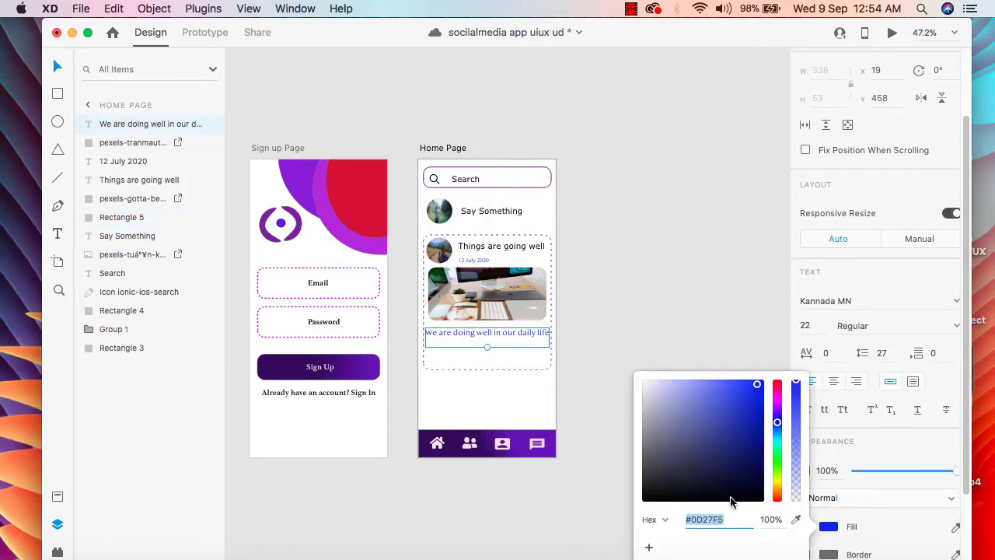
left_click(723, 495)
left_click(891, 32)
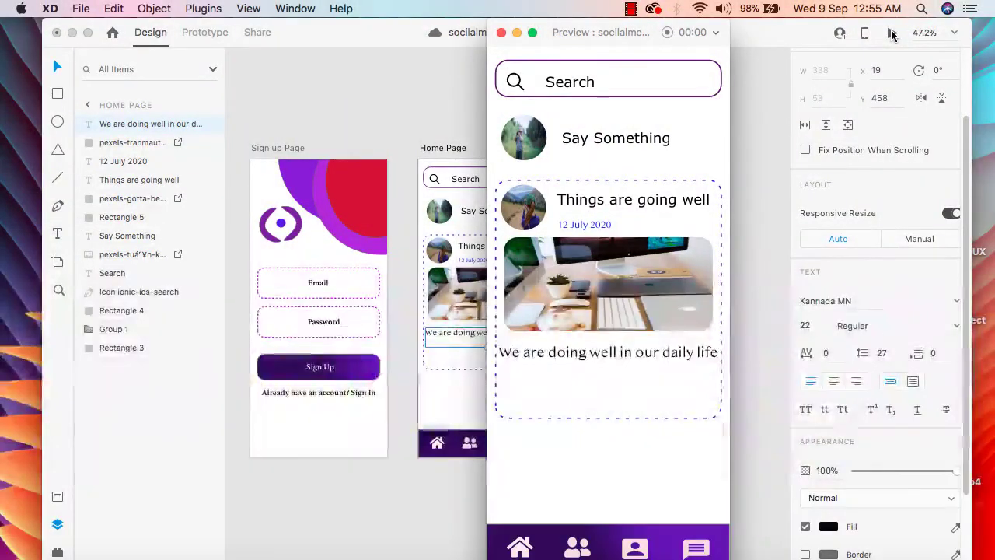
left_click(502, 32)
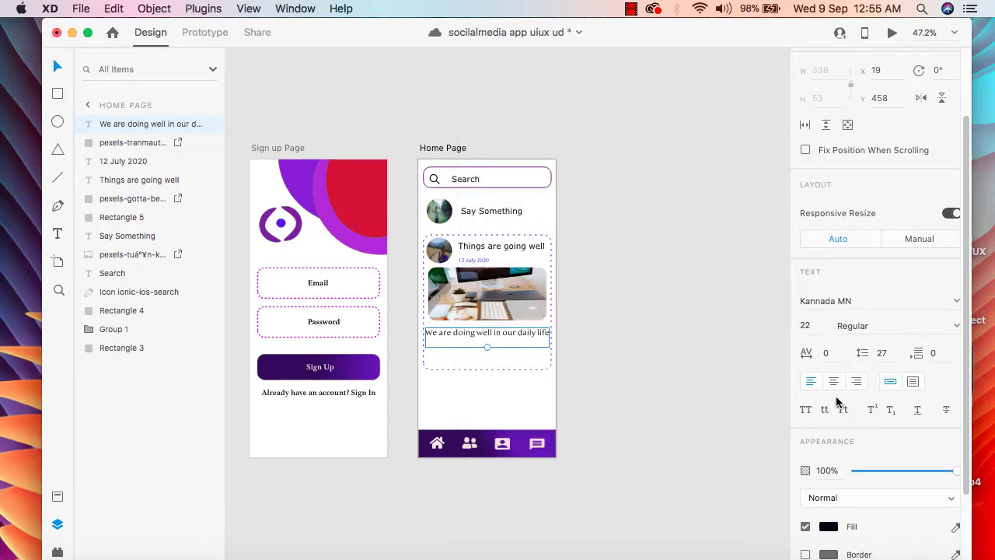
Set the caption's font size to 20.
scroll(837, 403, "down", 2)
scroll(837, 403, "down", 2)
left_click(819, 224)
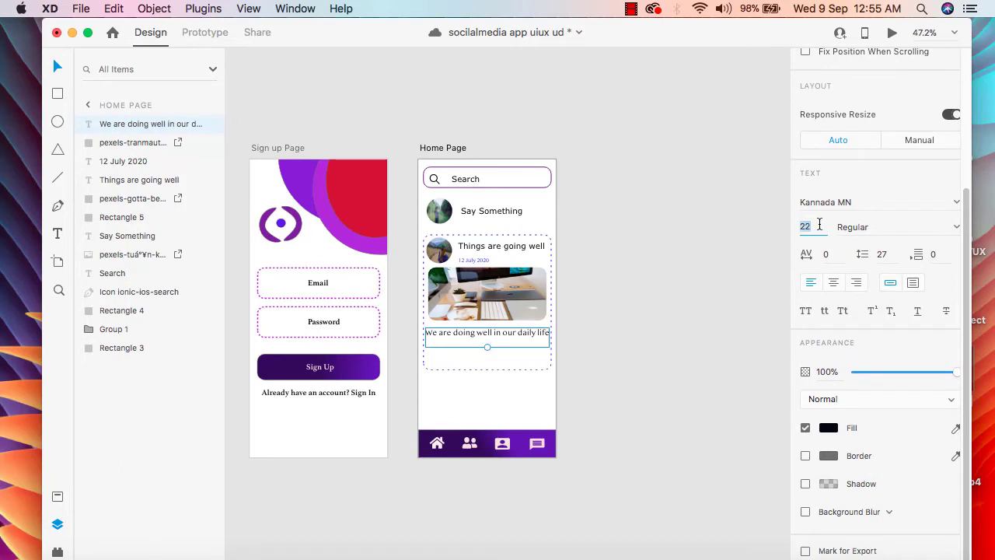
key("BackSpace")
type("20")
key("Return")
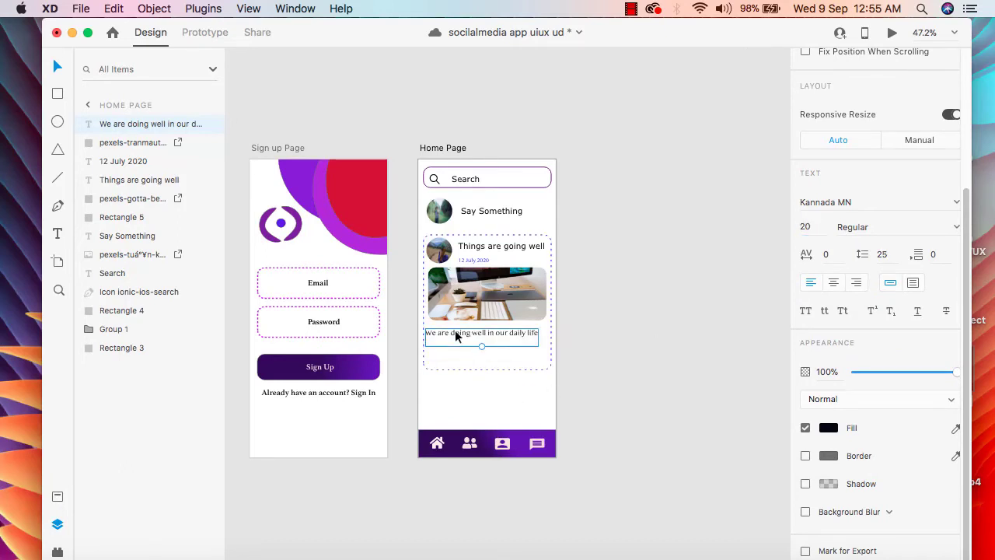
Center the caption under the desk photo at about X 34, Y 458 and preview the Home Page.
left_click_drag(455, 337, 461, 339)
left_click(891, 33)
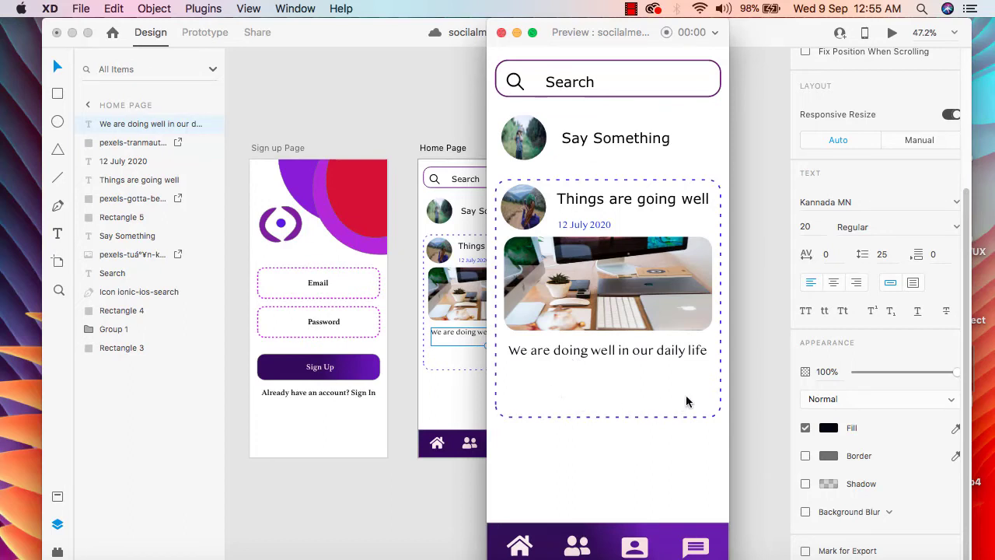
left_click(501, 33)
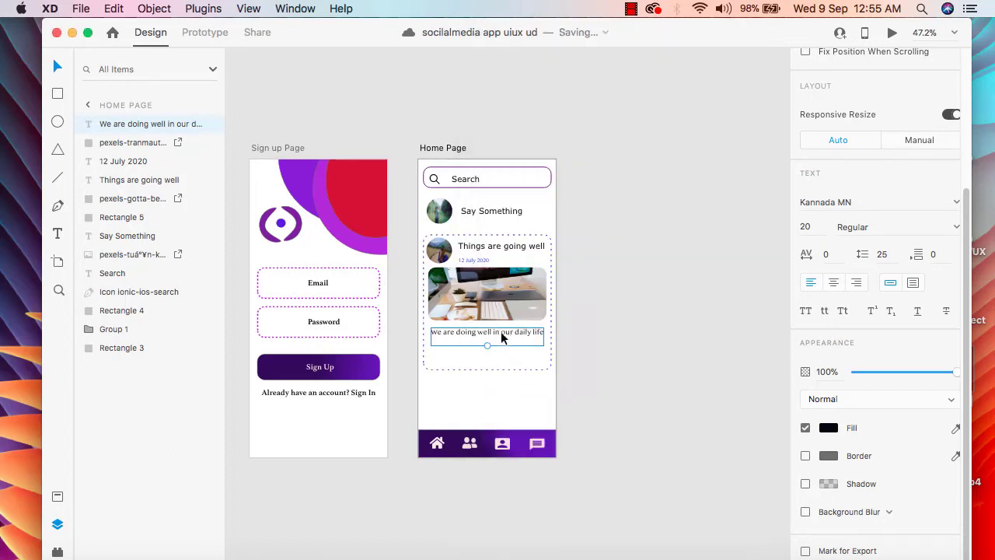
Turn the caption into a repeat grid and extend it downward to about 104 high for a second line.
scroll(832, 305, "up", 5)
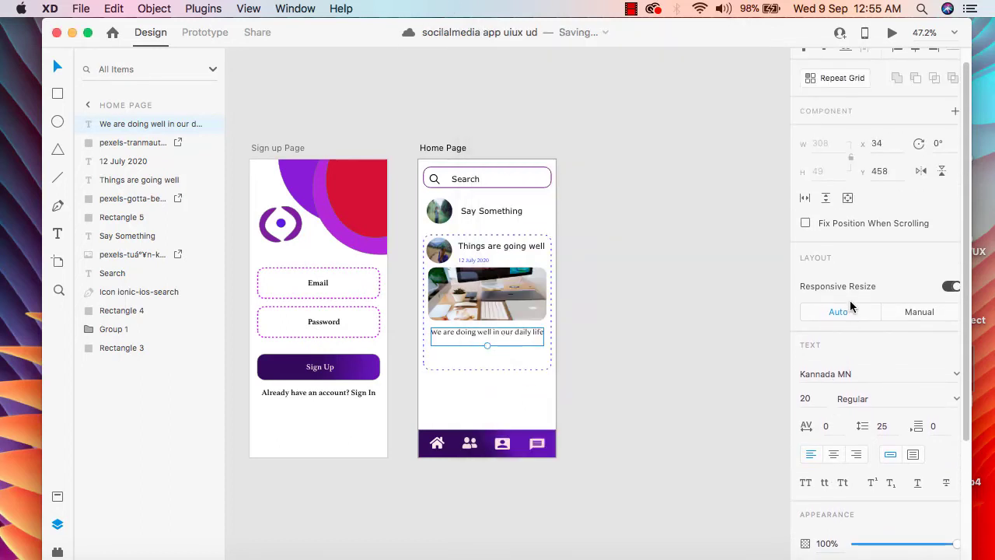
scroll(852, 305, "up", 1)
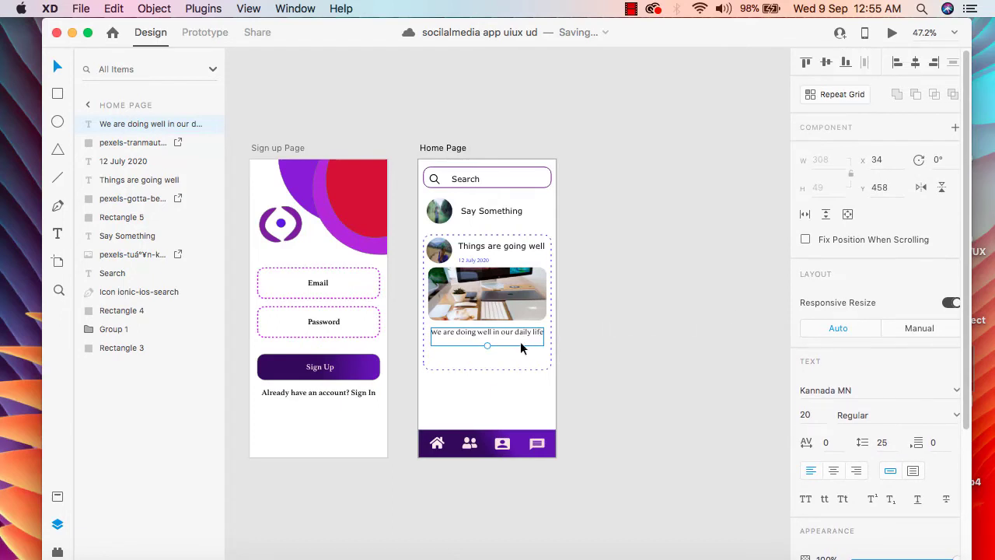
left_click(839, 93)
left_click_drag(485, 348, 485, 366)
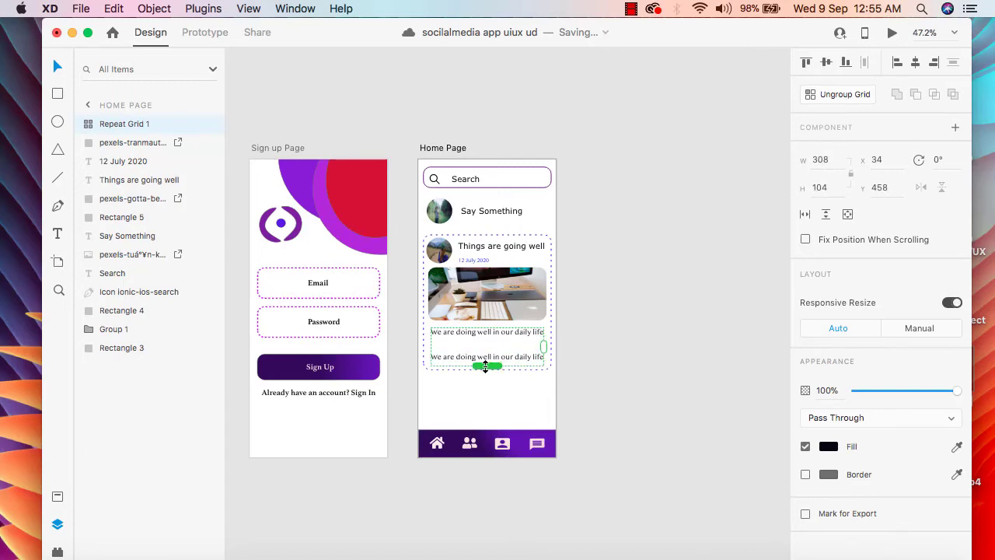
Ungroup the caption's repeat grid, move the second line up to about Y 498, and preview the Home Page.
left_click(852, 94)
left_click(653, 362)
left_click(494, 355)
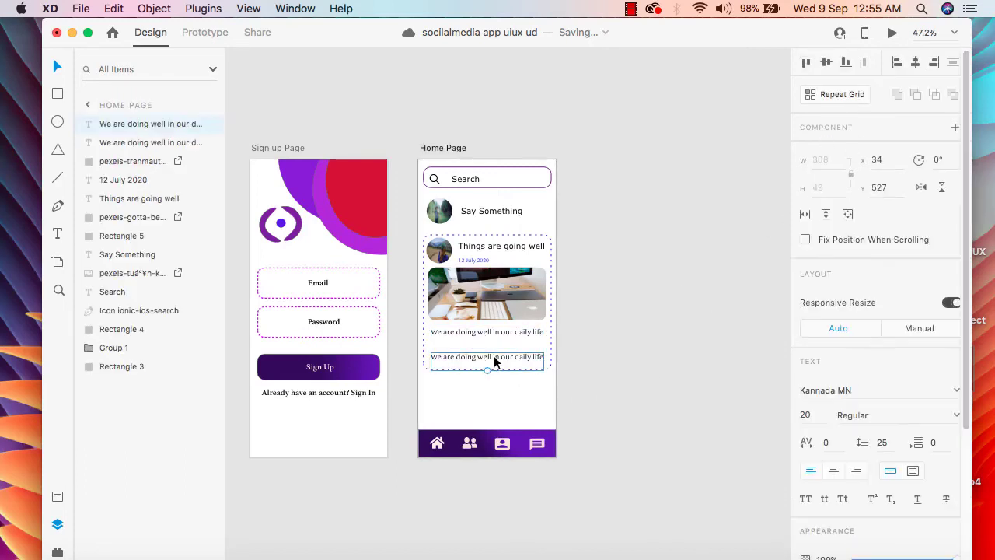
left_click_drag(494, 355, 486, 349)
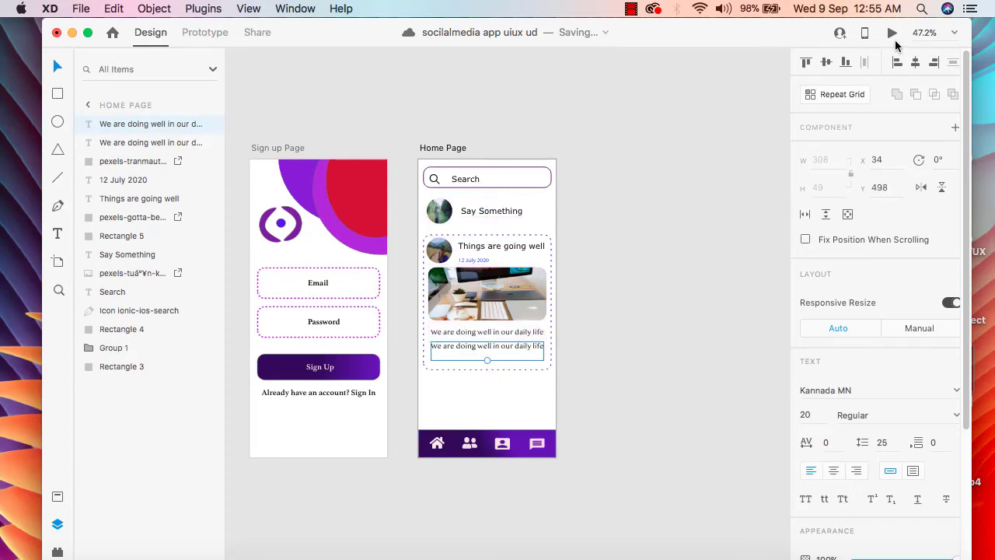
left_click(890, 34)
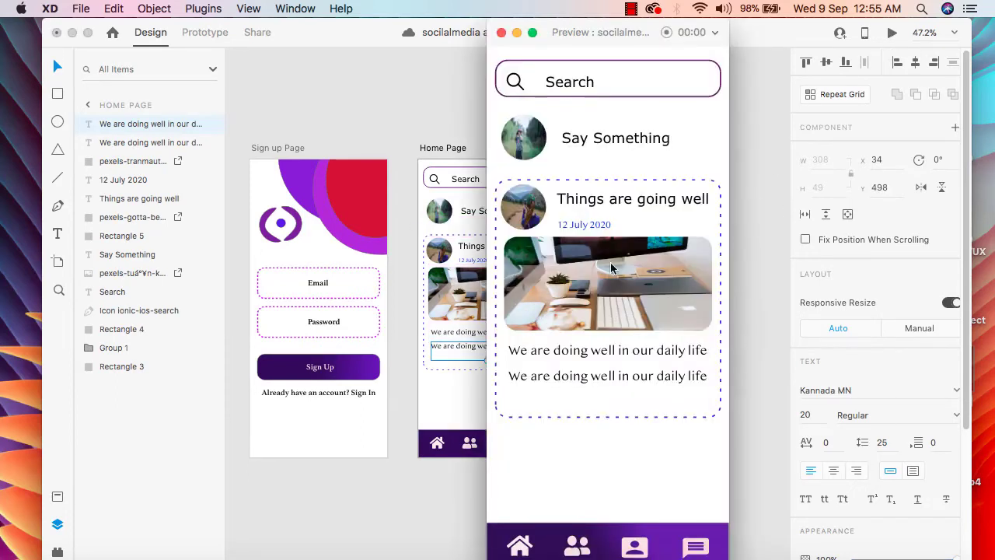
left_click(502, 32)
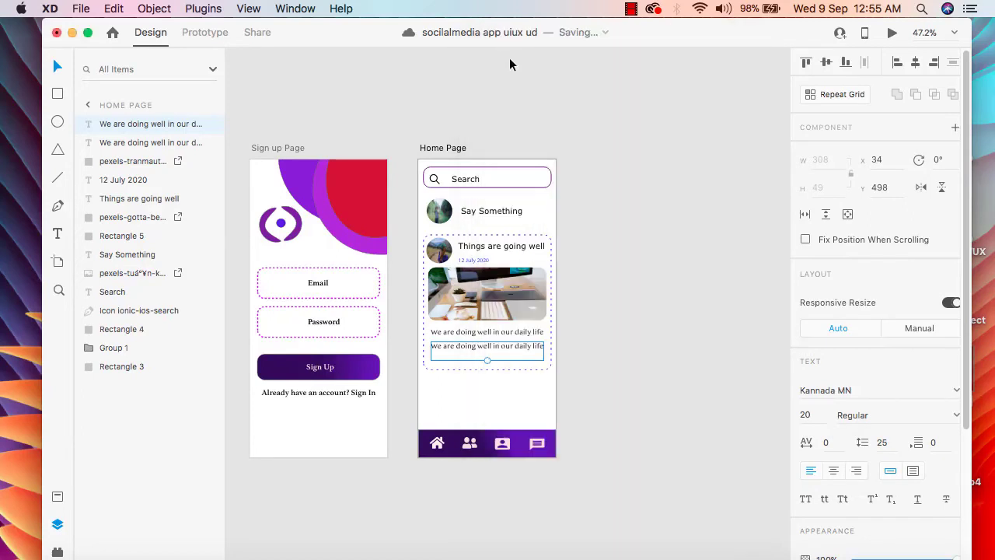
Replace the second caption line's text with "Hope we will learn UI/UX Design" and preview the Home Page.
double_click(519, 347)
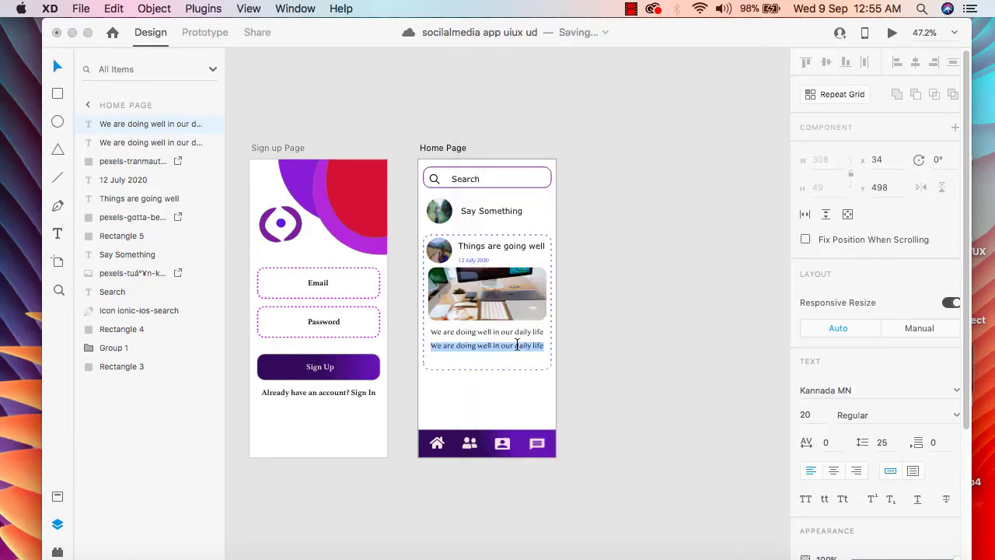
left_click(532, 345)
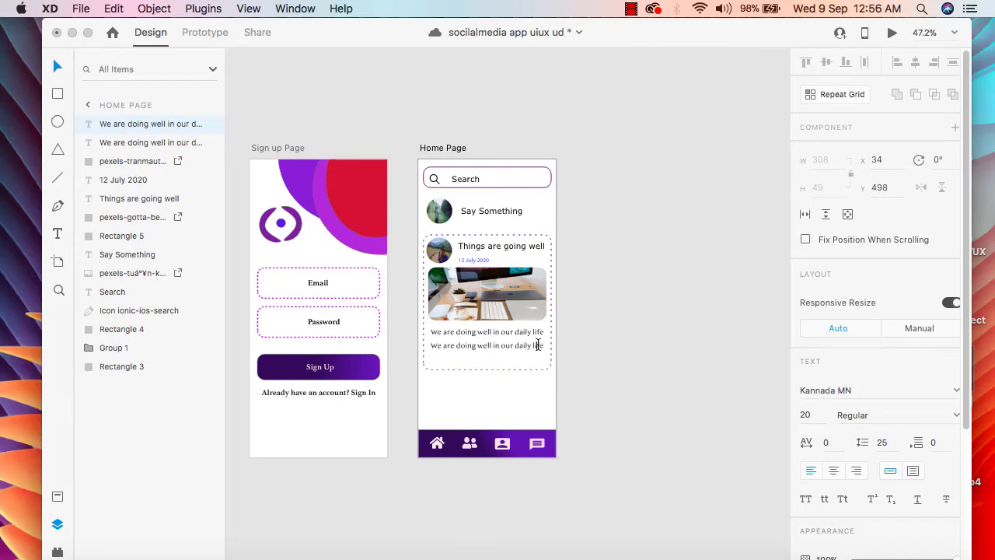
key("BackSpace")
key("BackSpace")
key("BackSpace")
key("BackSpace")
key("BackSpace")
key("BackSpace")
key("BackSpace")
key("BackSpace")
key("BackSpace")
key("BackSpace")
key("BackSpace")
key("BackSpace")
key("BackSpace")
key("BackSpace")
key("BackSpace")
key("BackSpace")
key("BackSpace")
key("BackSpace")
key("BackSpace")
key("BackSpace")
key("BackSpace")
key("BackSpace")
key("BackSpace")
key("BackSpace")
key("BackSpace")
key("BackSpace")
key("BackSpace")
key("BackSpace")
key("BackSpace")
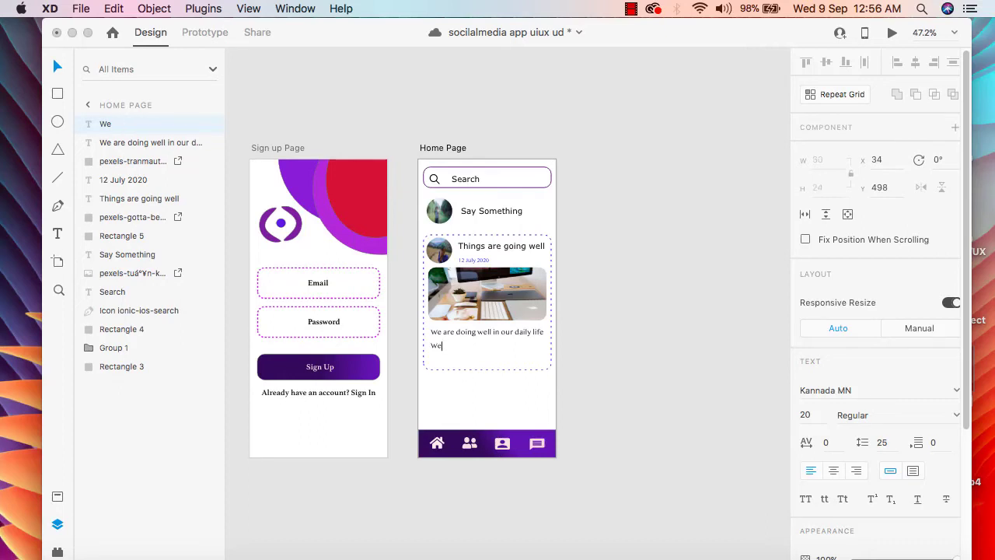
key("BackSpace")
key("BackSpace")
type("Hope we will learn UI/UX")
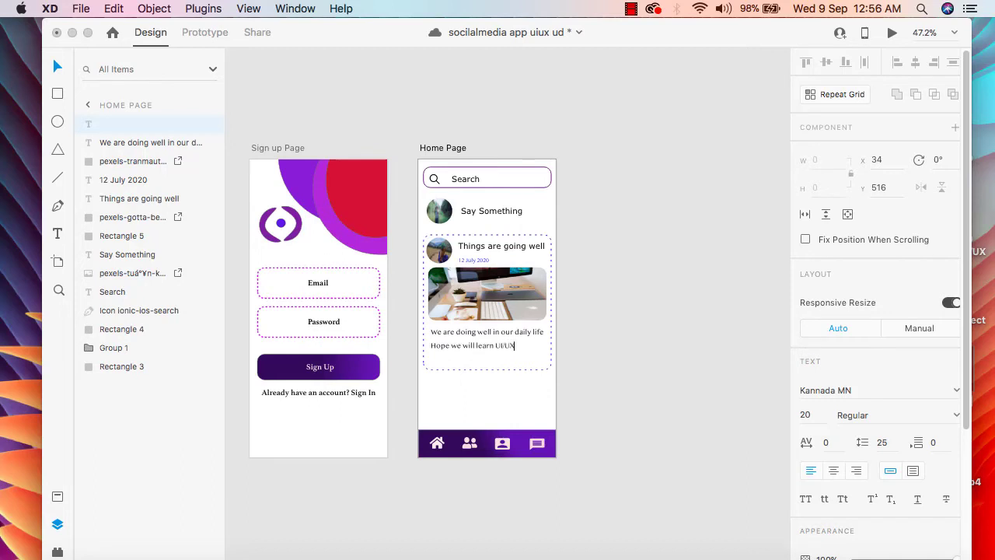
key("Escape")
type("De")
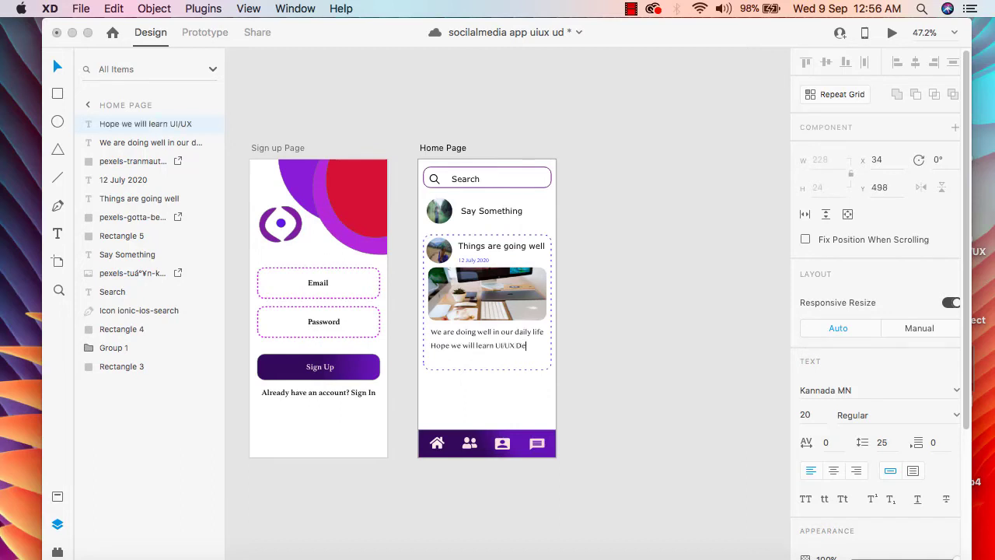
type("sign")
left_click(891, 32)
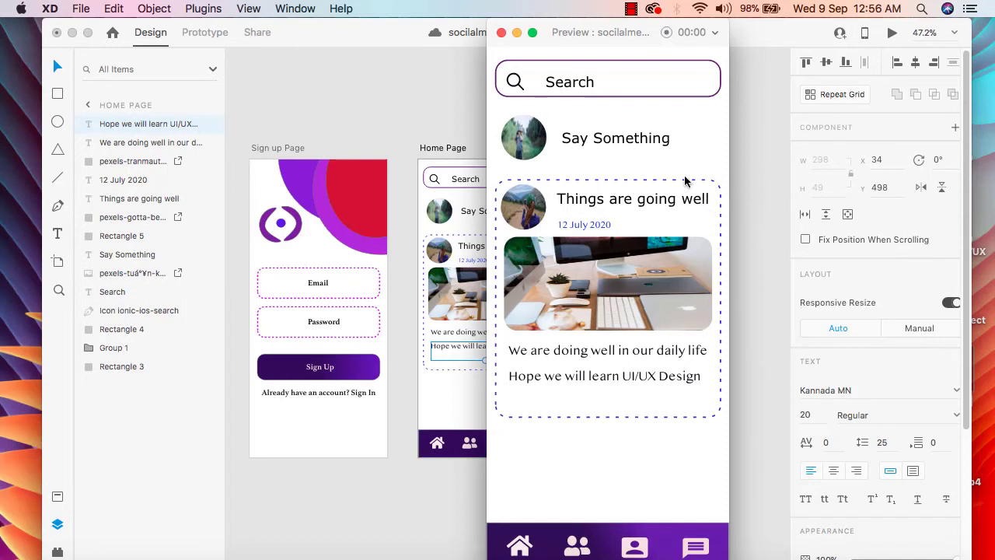
left_click(501, 32)
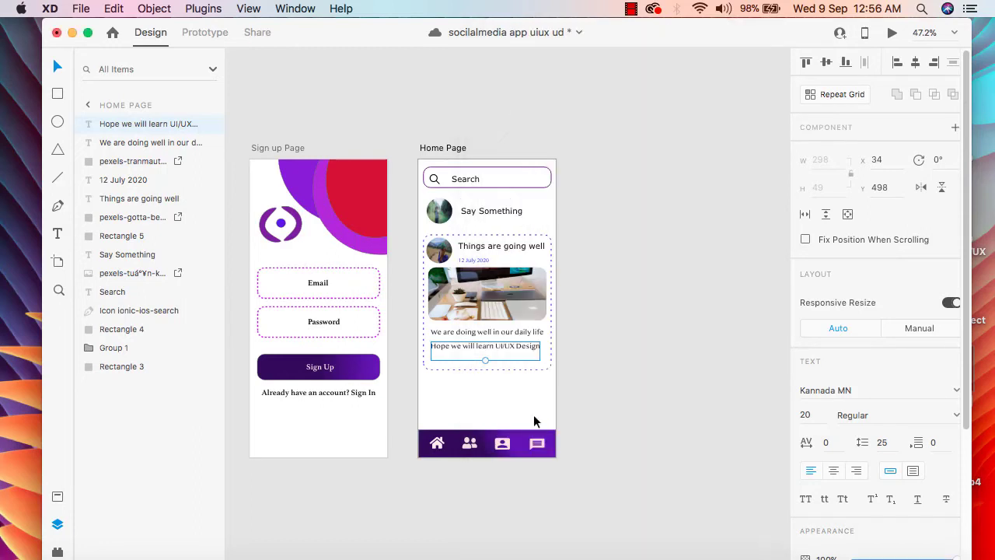
Add a period at the end of the second caption line.
double_click(535, 347)
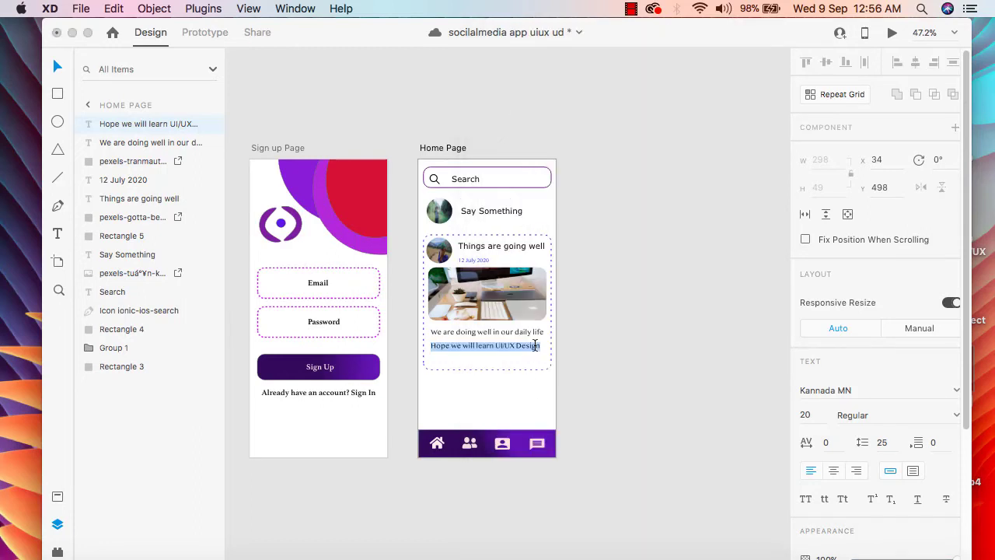
left_click(535, 345)
key("Right")
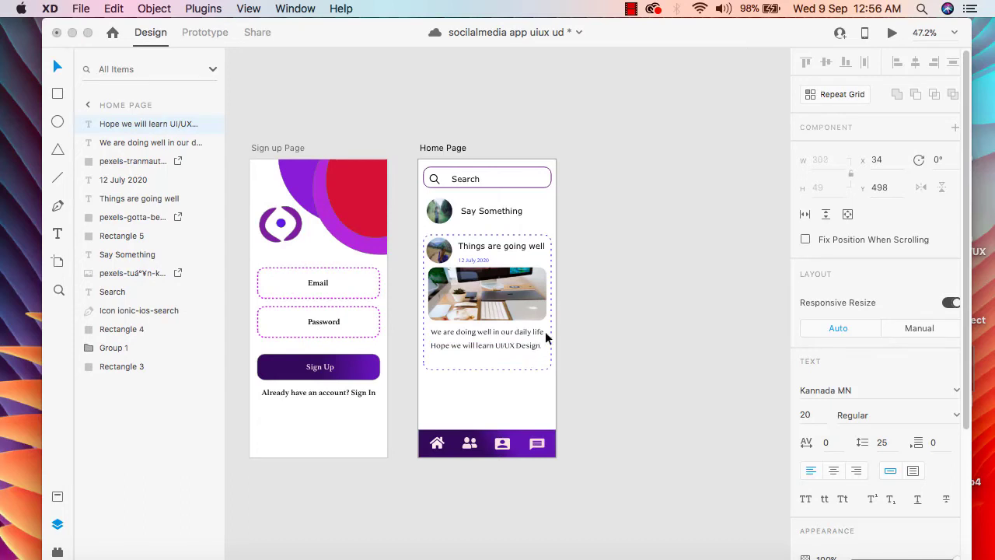
left_click(503, 394)
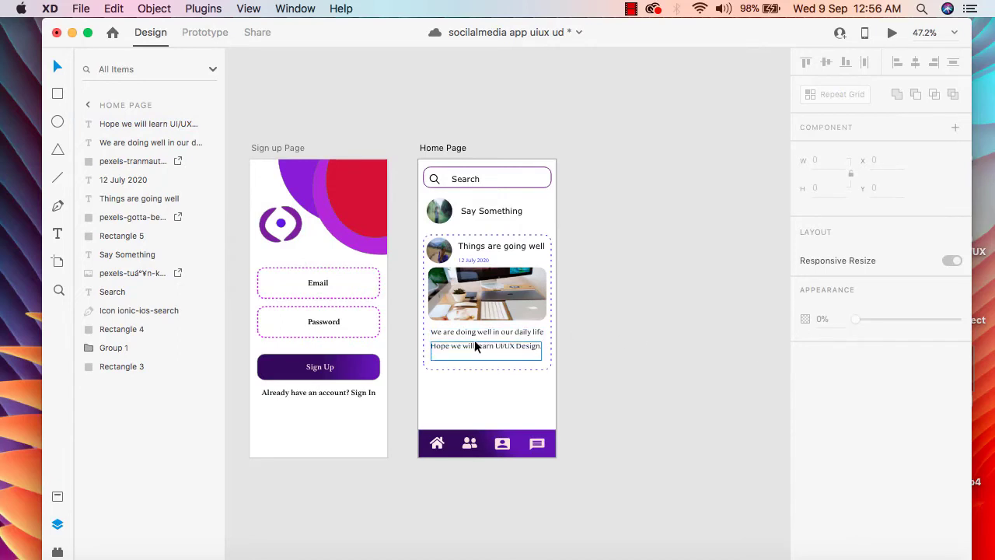
left_click(641, 365)
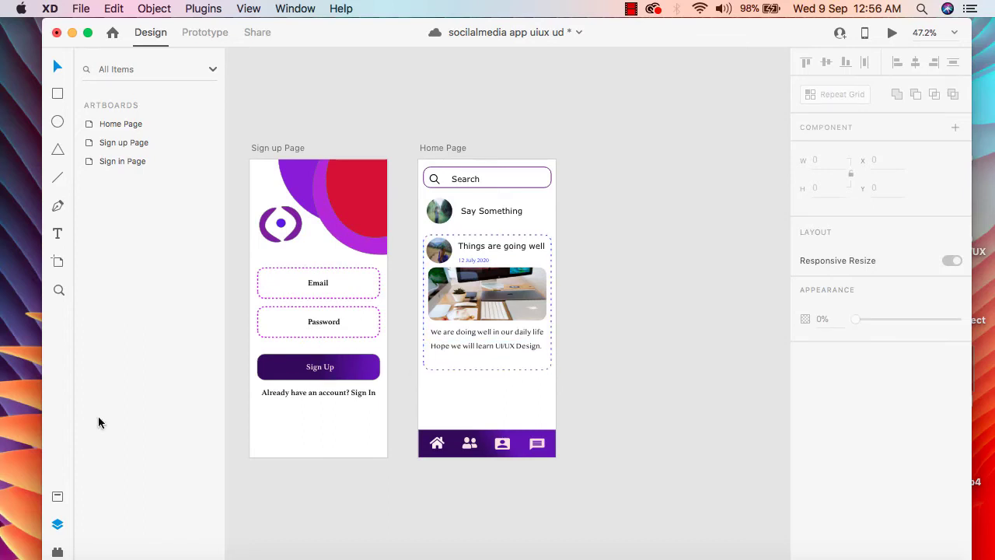
Find the Awesome thumbs-up icon with the search "Thu", place it below the caption at about X 36.6, Y 527.5, and preview the page.
left_click(57, 551)
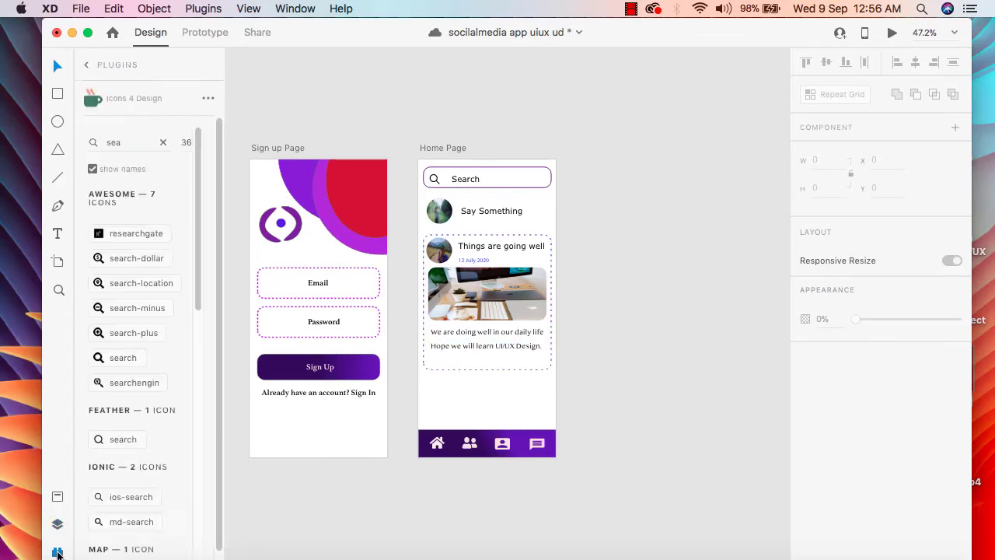
left_click(163, 142)
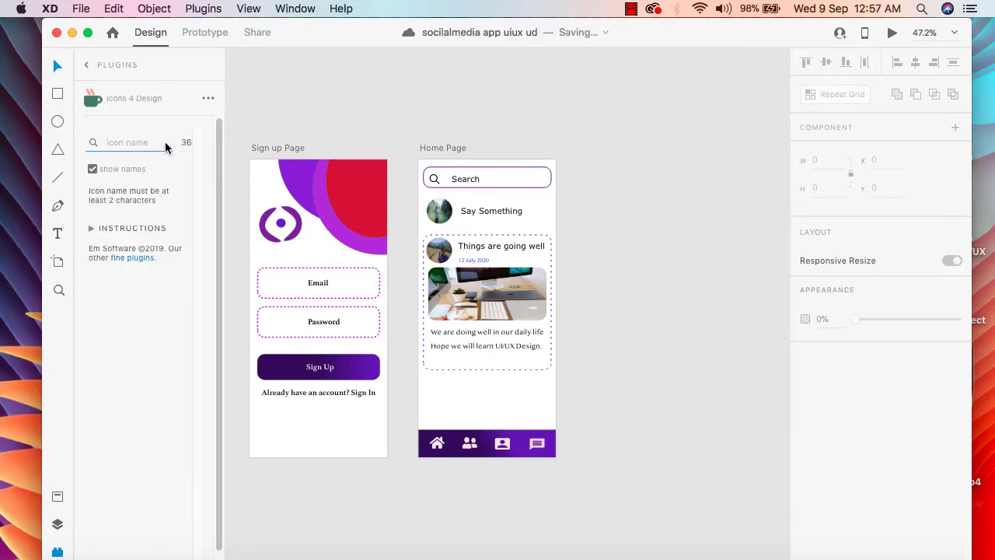
type("Thu")
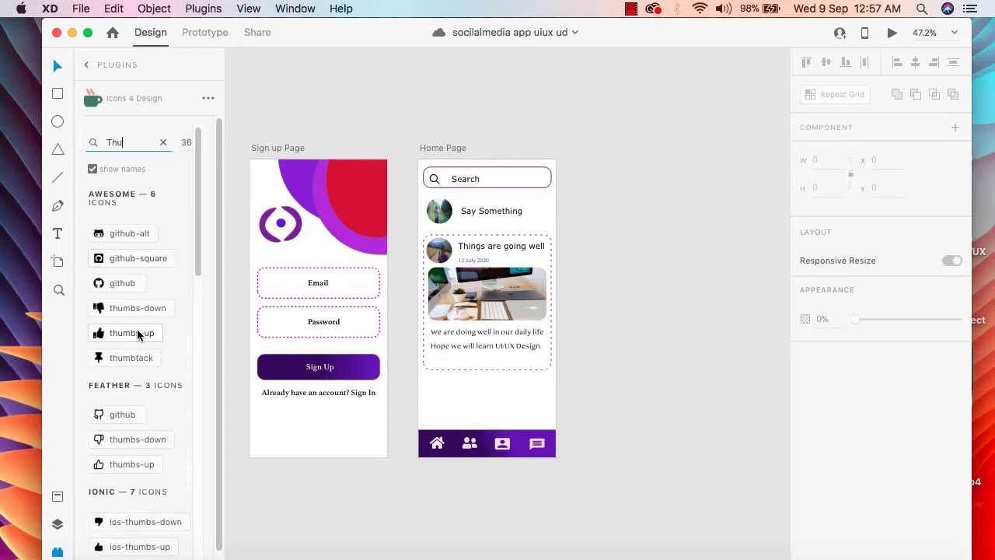
left_click(444, 358)
left_click(441, 362)
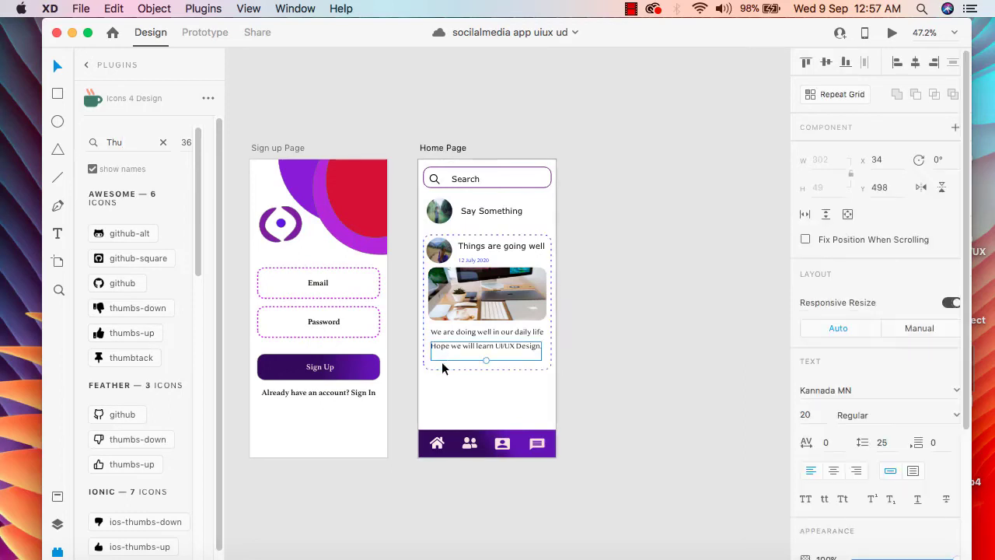
left_click(126, 332)
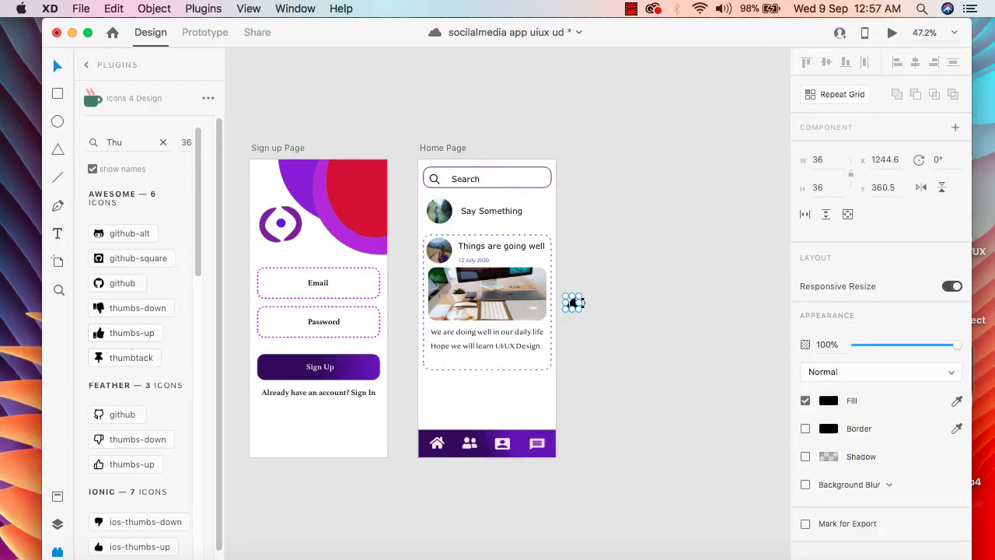
left_click_drag(576, 304, 438, 361)
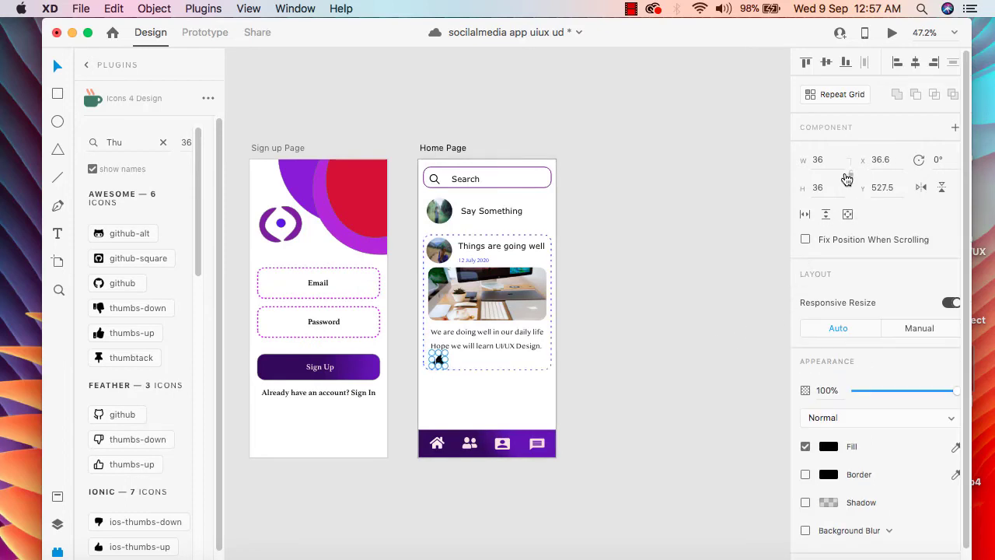
left_click(892, 32)
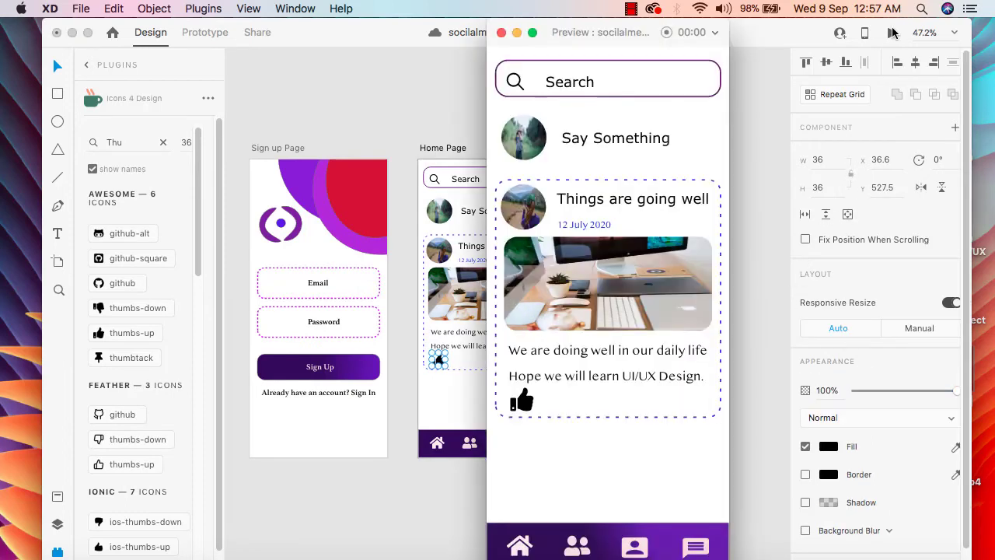
left_click(502, 33)
Set the thumbs-up icon's width and height to 25 and preview the Home Page.
left_click(822, 162)
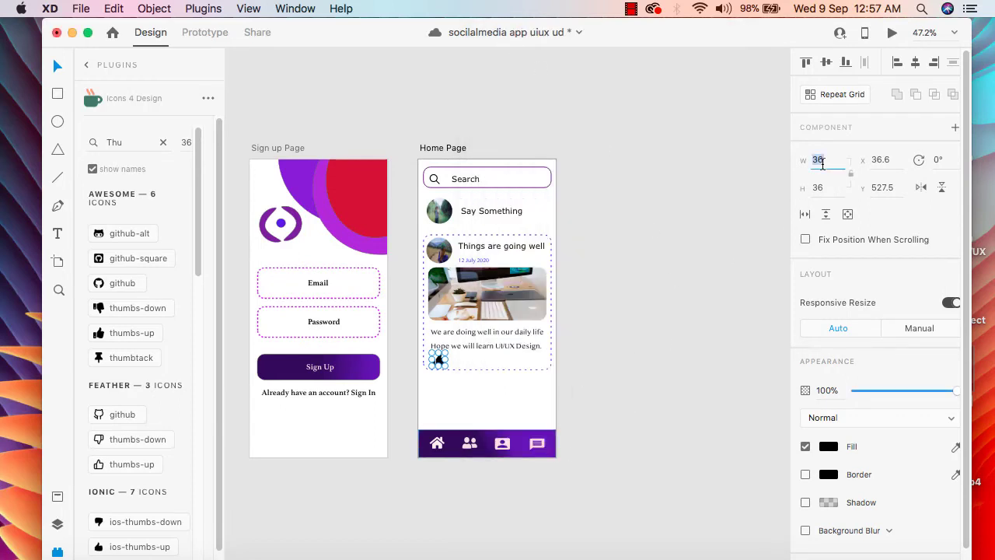
key("BackSpace")
left_click(826, 189)
key("BackSpace")
key("Return")
left_click(891, 33)
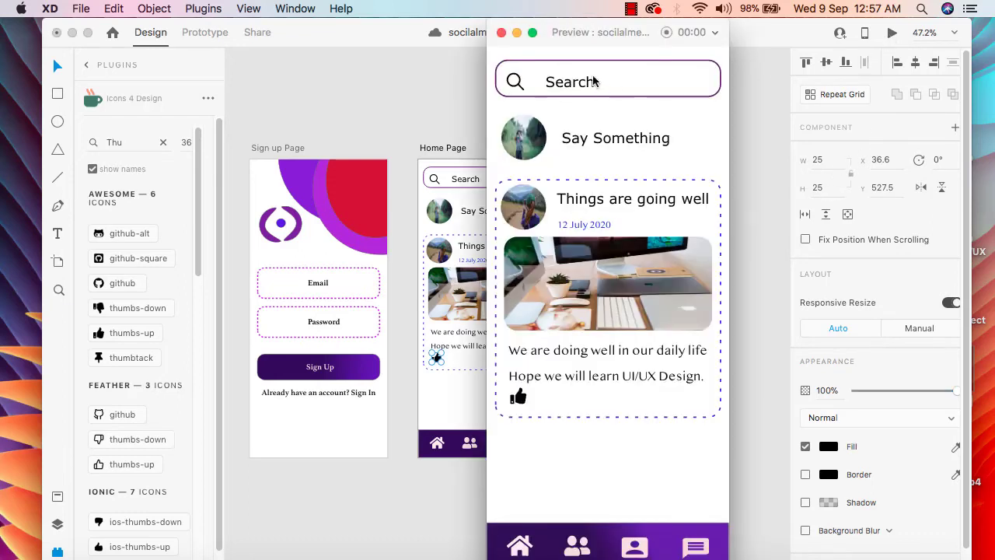
left_click(501, 32)
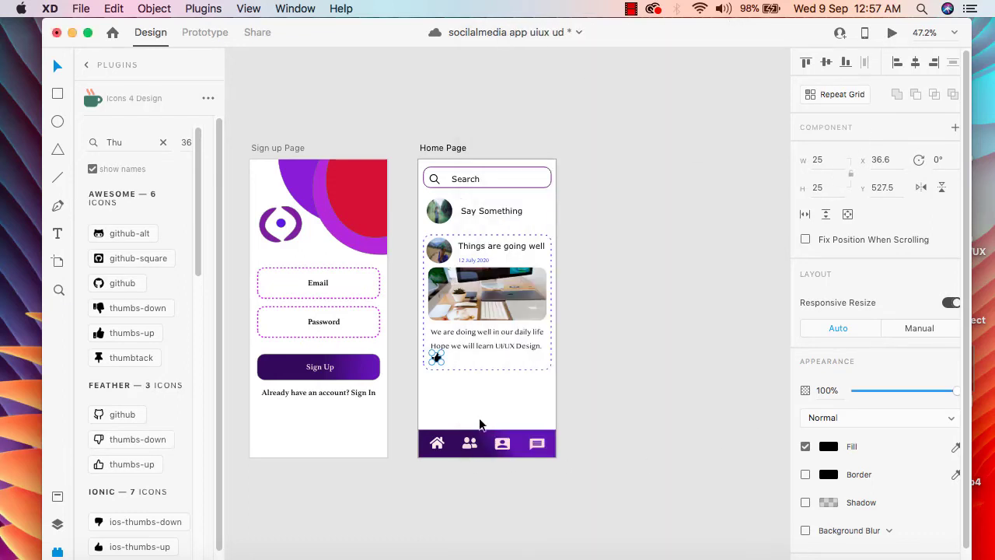
left_click(482, 394)
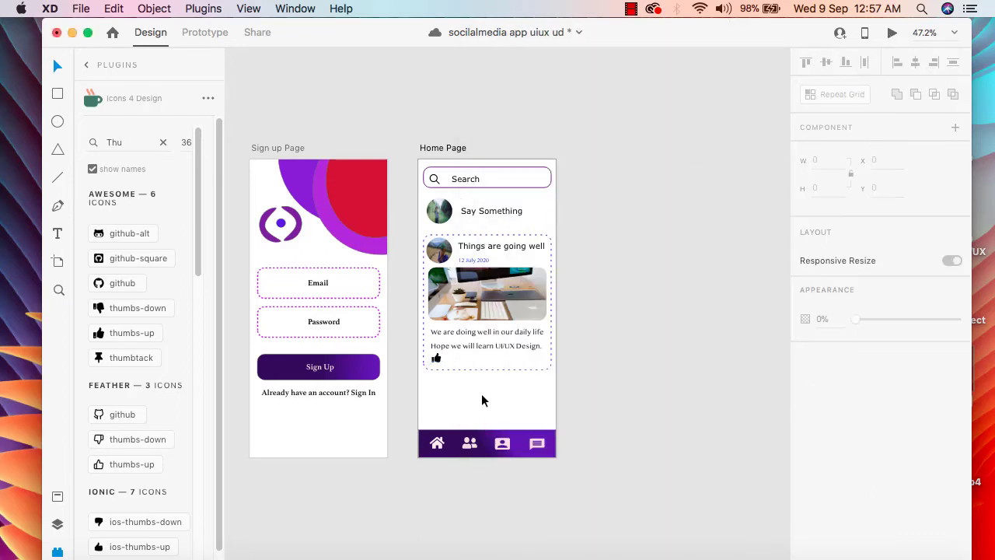
Search the icon plugin for "sha" and look through the share icons down to the Ionic set.
left_click(162, 142)
type("sha")
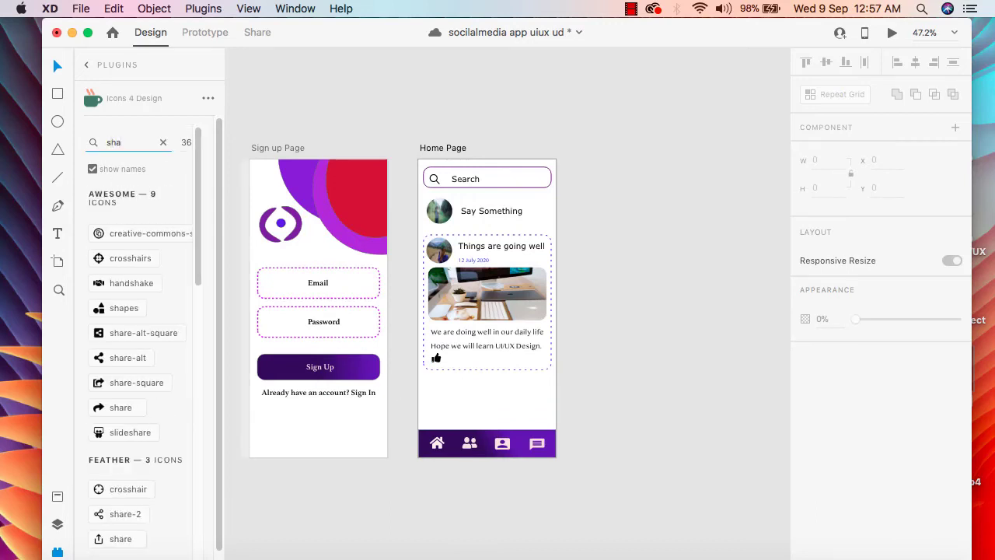
scroll(161, 381, "down", 1)
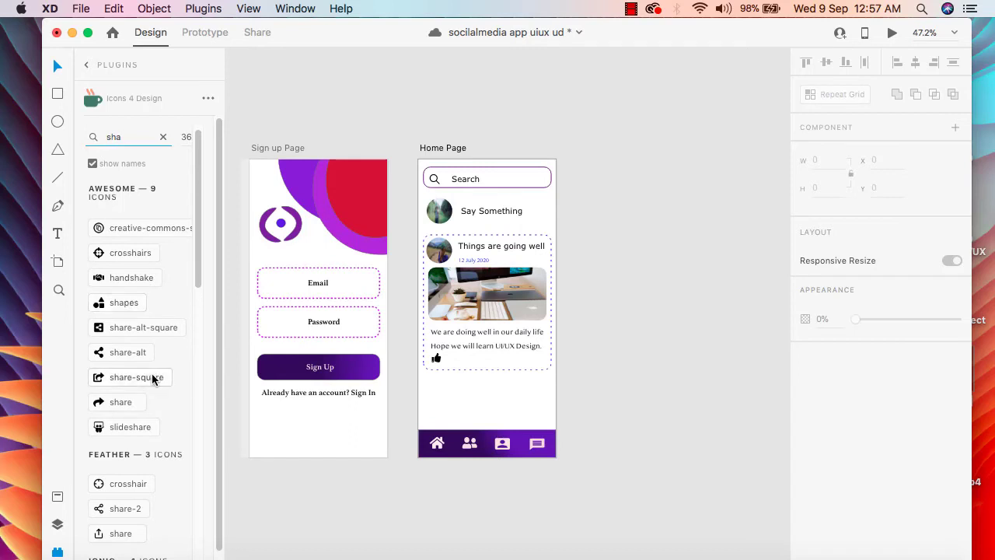
scroll(153, 379, "down", 5)
scroll(152, 381, "down", 1)
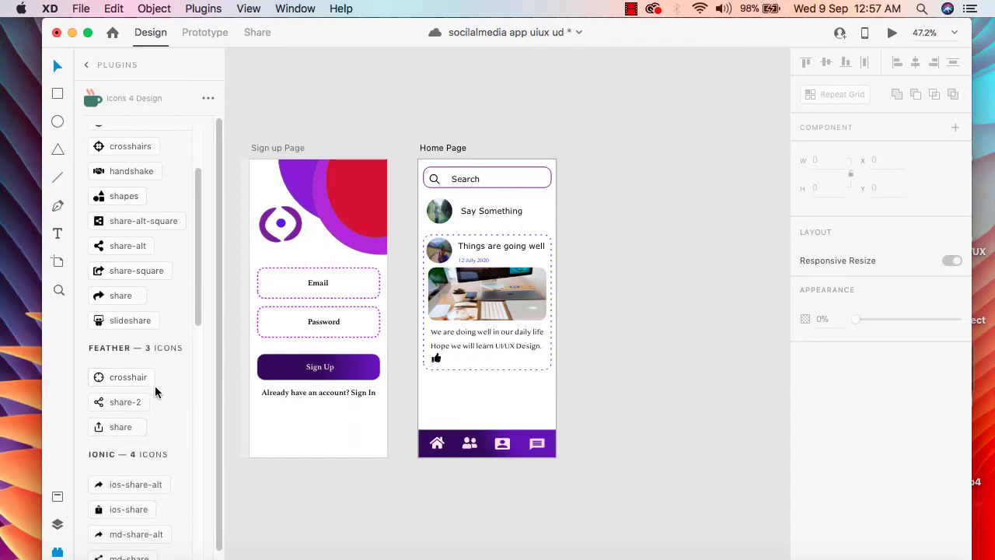
scroll(155, 385, "down", 3)
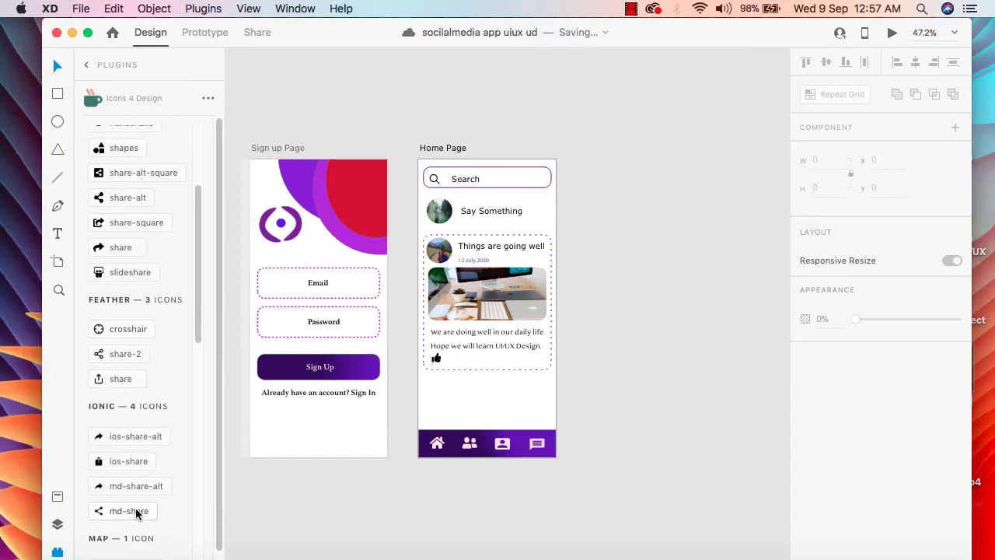
Try to add the Ionic md-share icon to the Home Page.
left_click(129, 511)
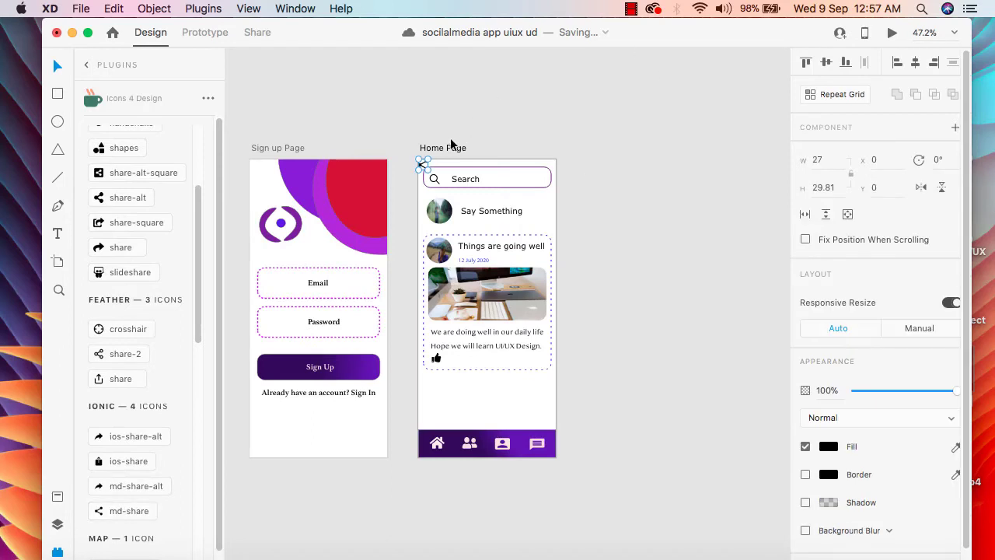
left_click(424, 164)
left_click(423, 165)
left_click(425, 168, "shift")
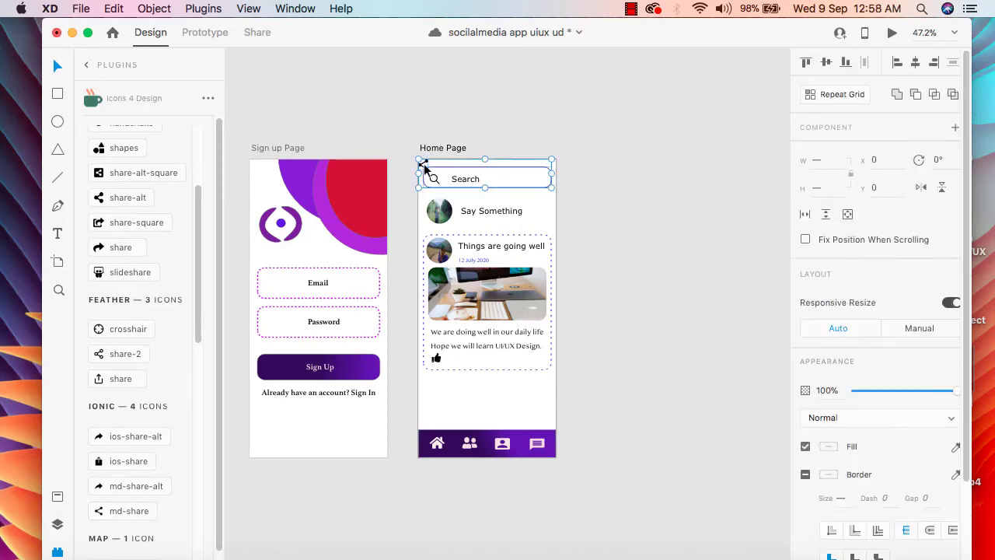
key("Escape")
key("ctrl+z")
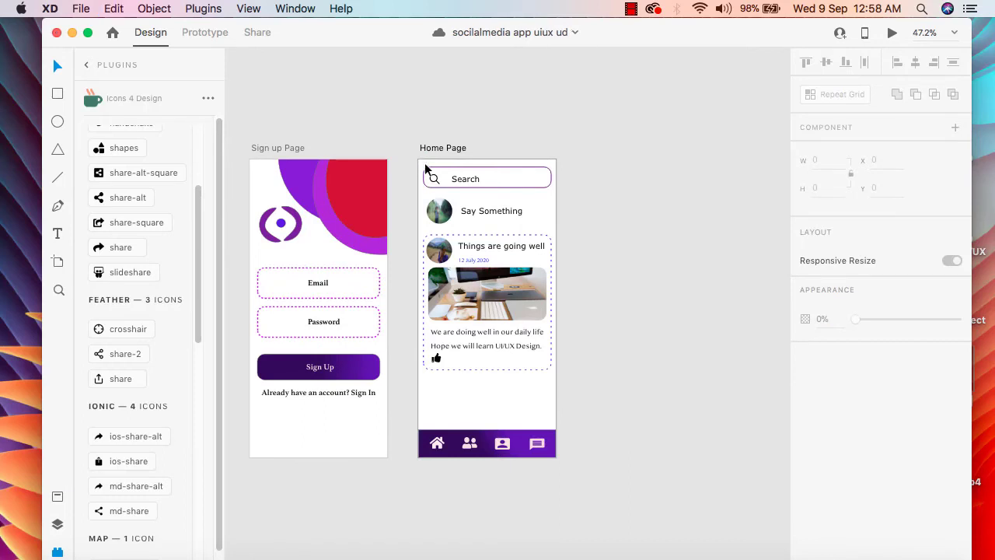
Add the Material share icon and place it inside the post card below the caption's end, at about X 300.7, Y 522.56.
left_click(505, 359)
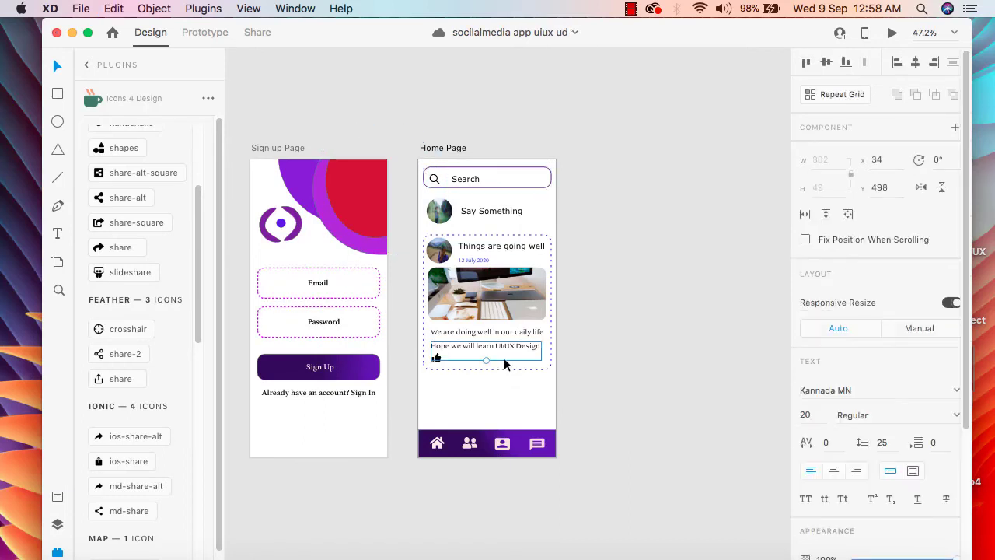
left_click(498, 362)
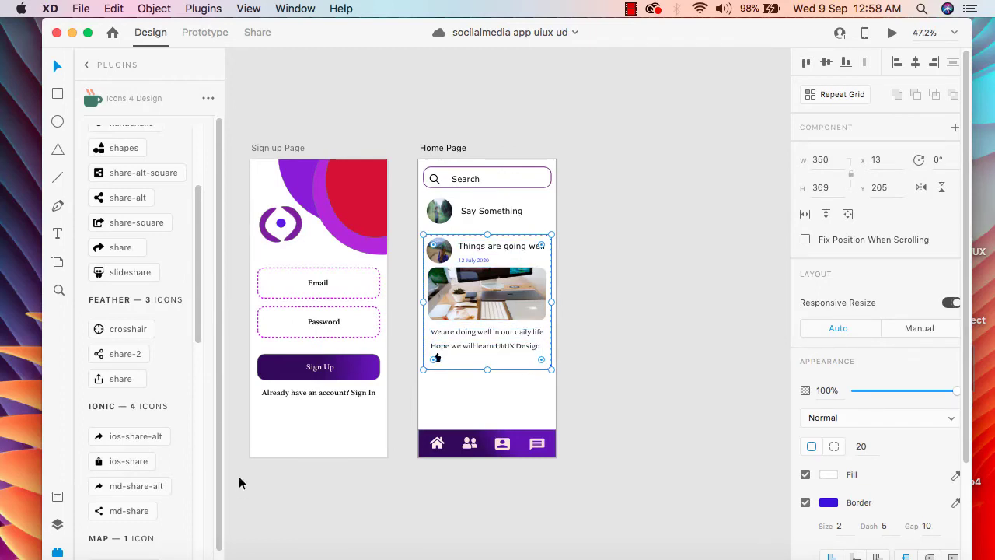
scroll(158, 470, "down", 10)
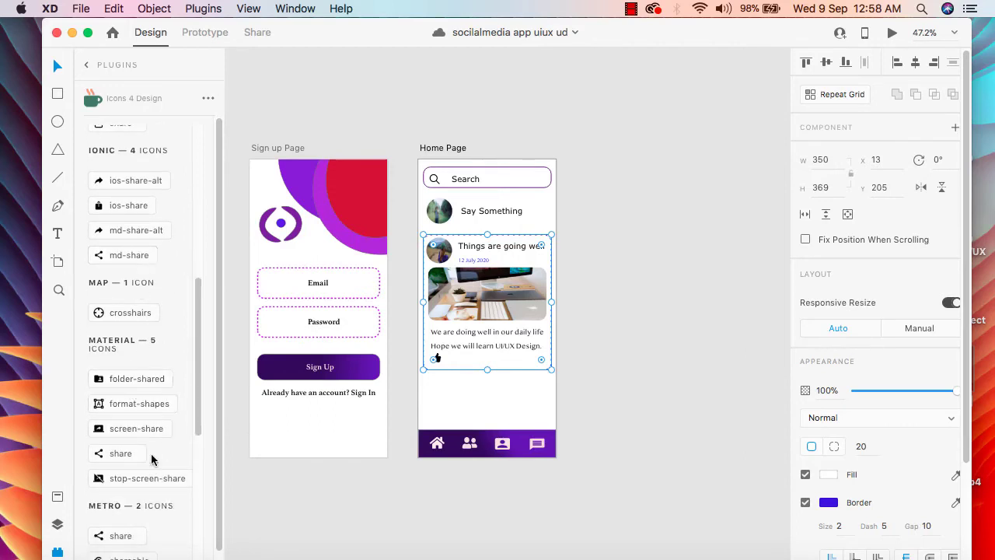
left_click(119, 455)
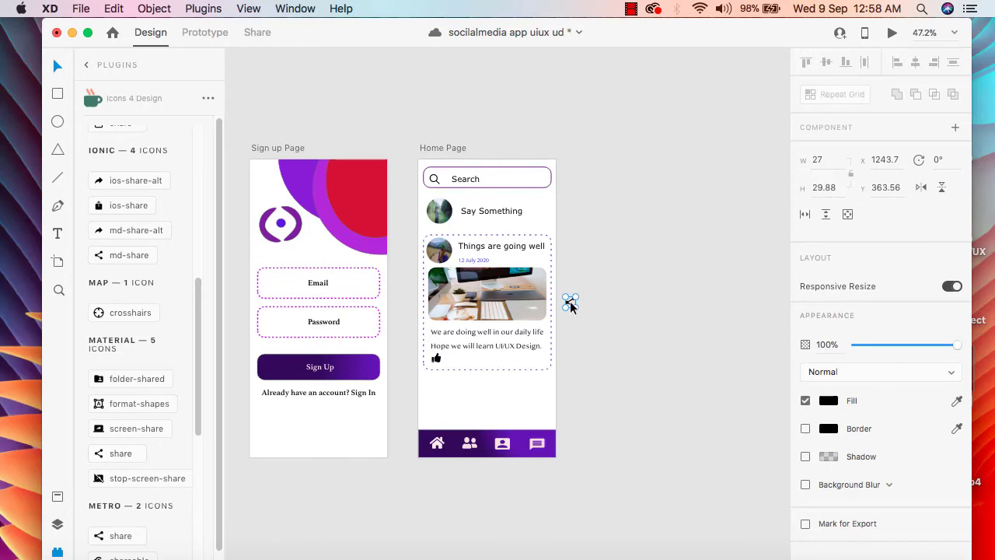
left_click_drag(572, 302, 594, 342)
left_click_drag(570, 303, 533, 356)
left_click(608, 355)
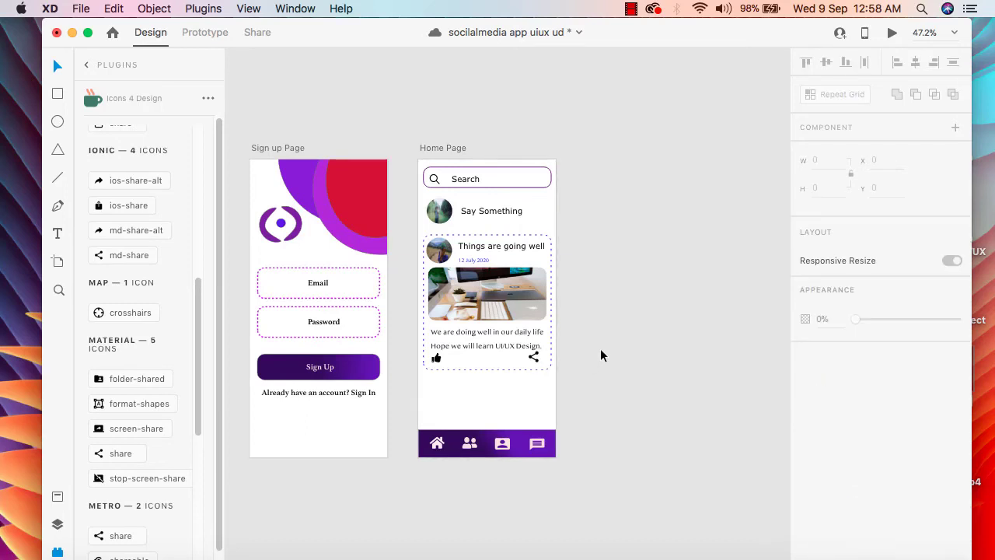
Set the share icon's width and height to 30.
double_click(534, 357)
left_click(536, 362)
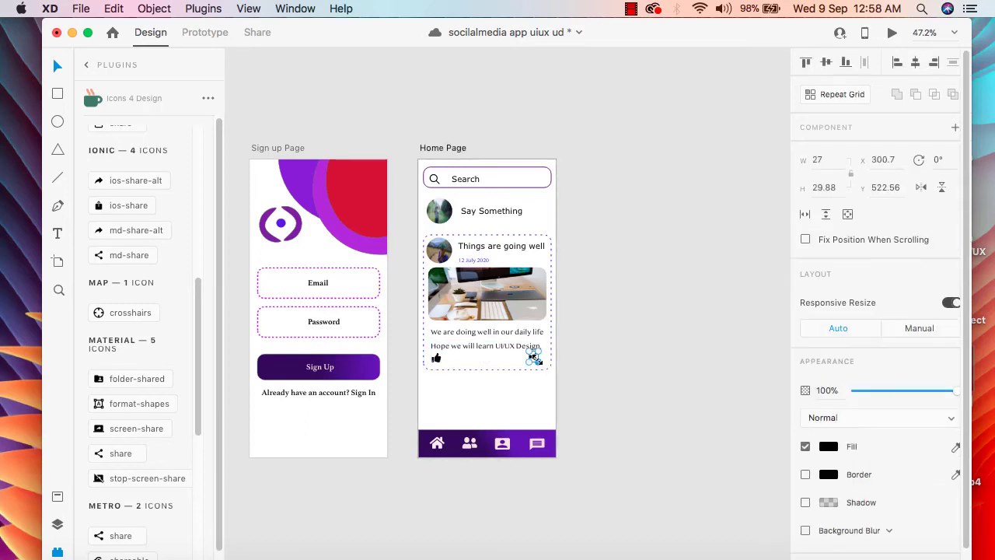
left_click(817, 163)
left_click(852, 176)
left_click(817, 160)
key("BackSpace")
type("30")
key("Return")
left_click(830, 188)
key("BackSpace")
type("30")
key("Return")
Set the share icon's width and height to 25 and move it to about X 310.7, Y 534.56.
left_click(817, 161)
key("BackSpace")
type("25")
left_click(818, 188)
type("25")
key("Return")
left_click_drag(532, 352, 535, 358)
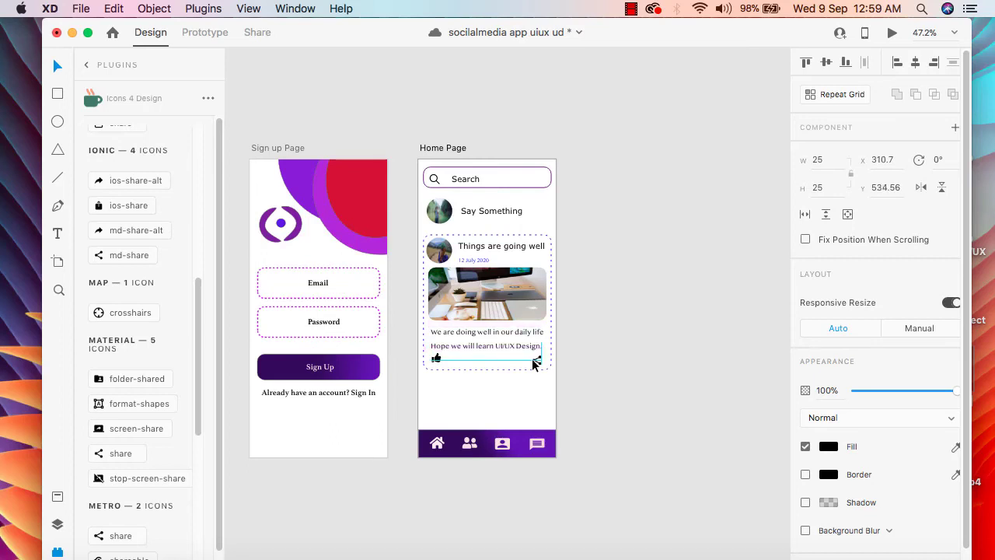
left_click(629, 319)
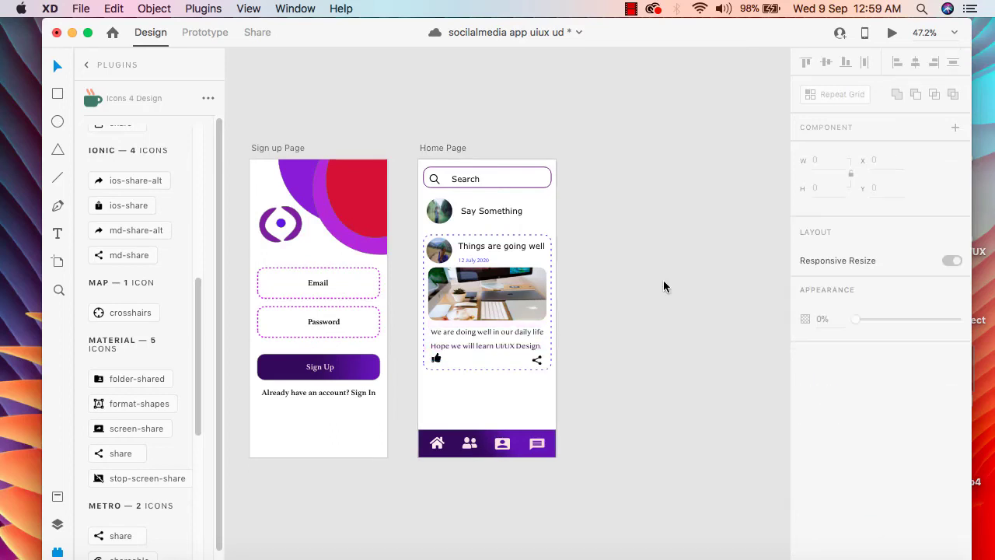
Preview the Home Page through the Sign In screen to check the share icon, and close the preview.
left_click(892, 35)
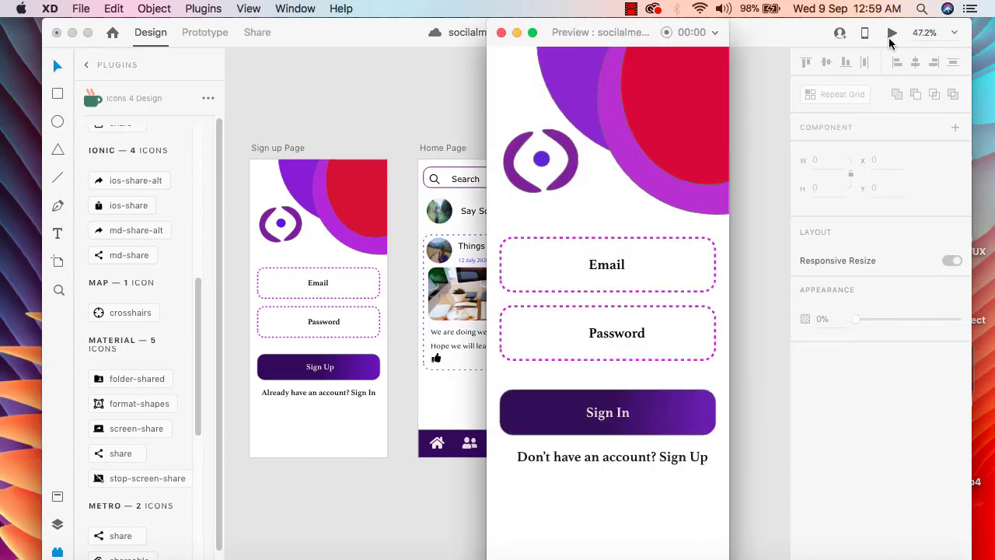
left_click(638, 426)
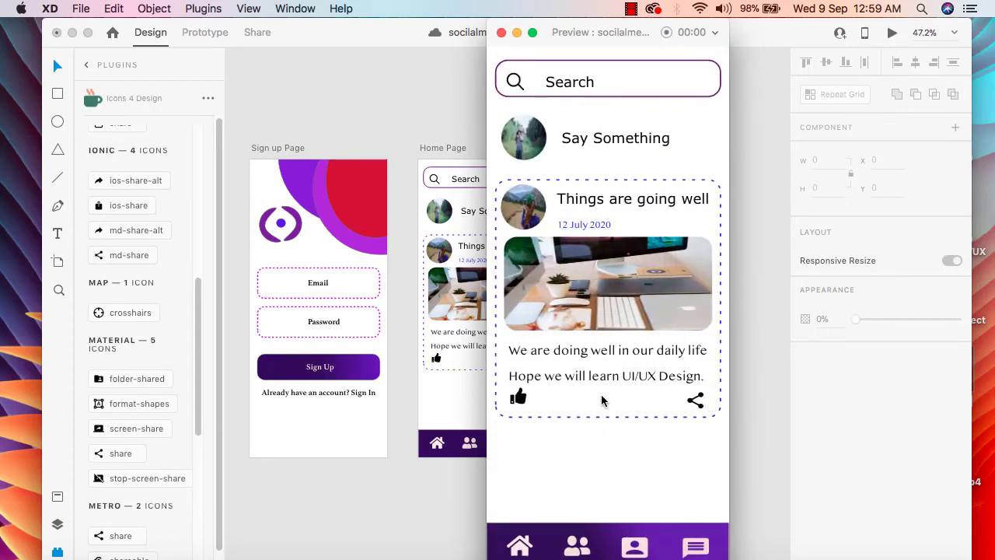
left_click(501, 33)
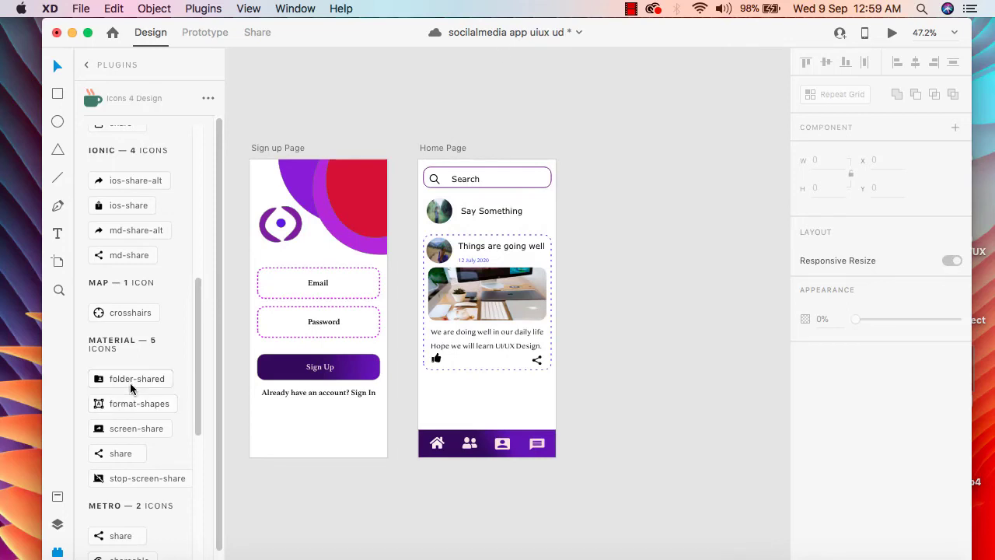
Search the icon plugin for "comm" and look through the icon sets for a suitable comment icon.
scroll(153, 149, "up", 10)
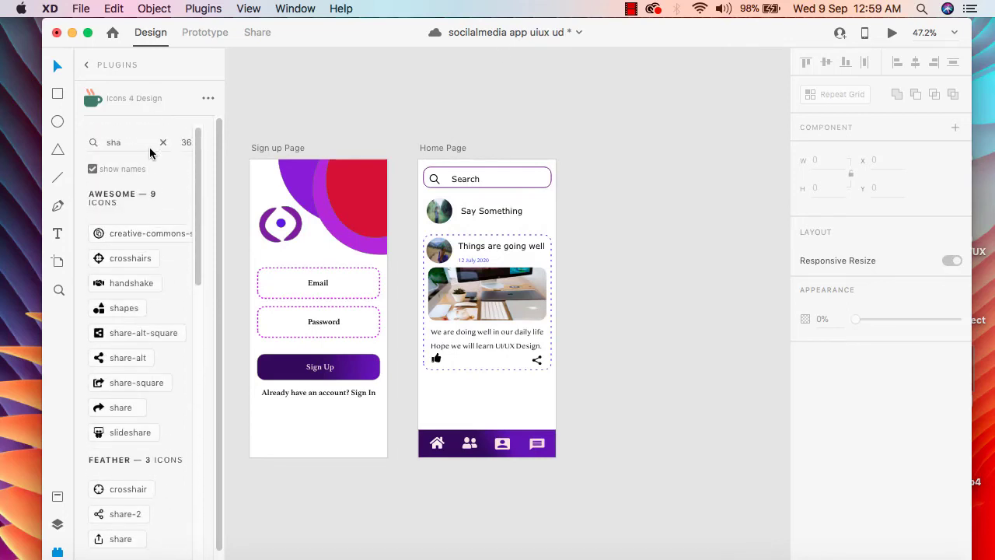
left_click(161, 145)
type("c")
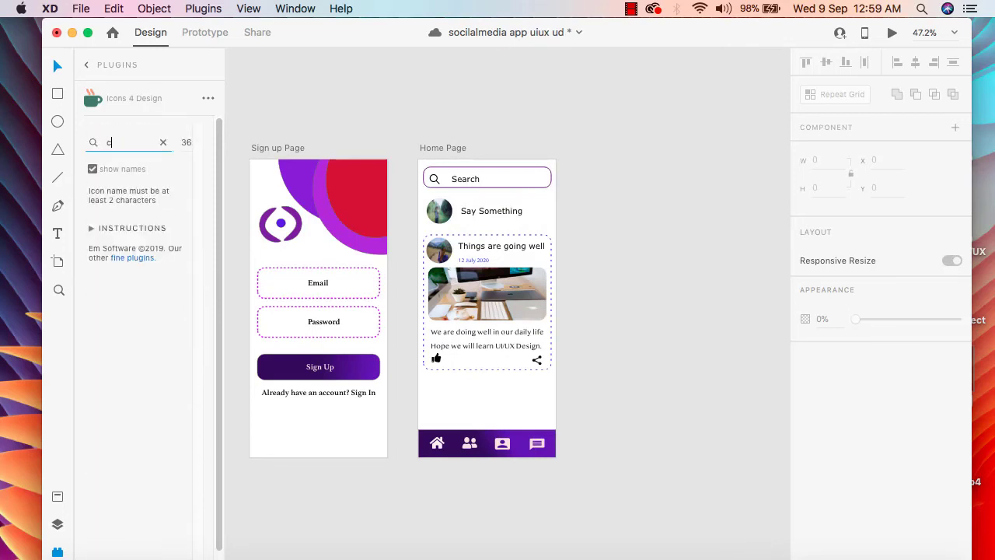
type("omm")
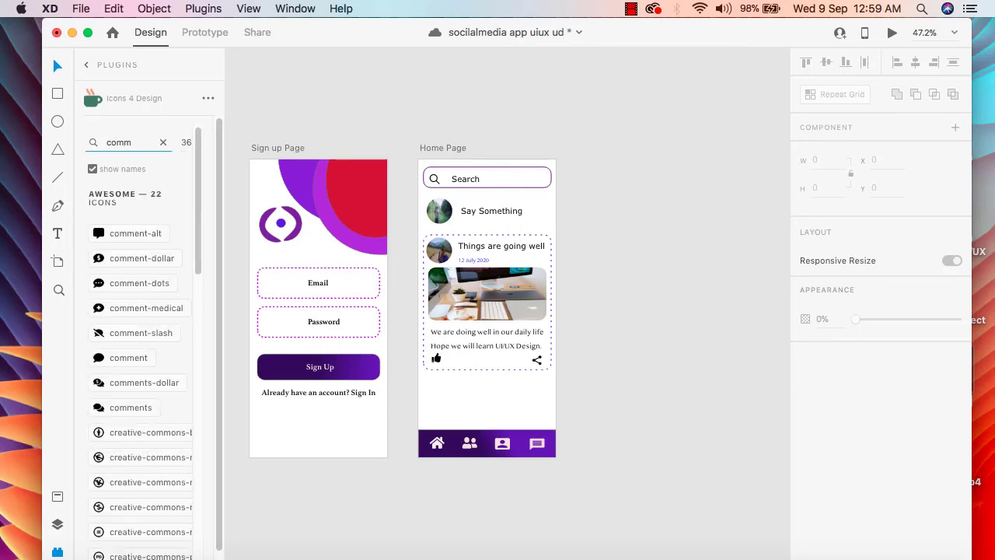
scroll(149, 347, "down", 5)
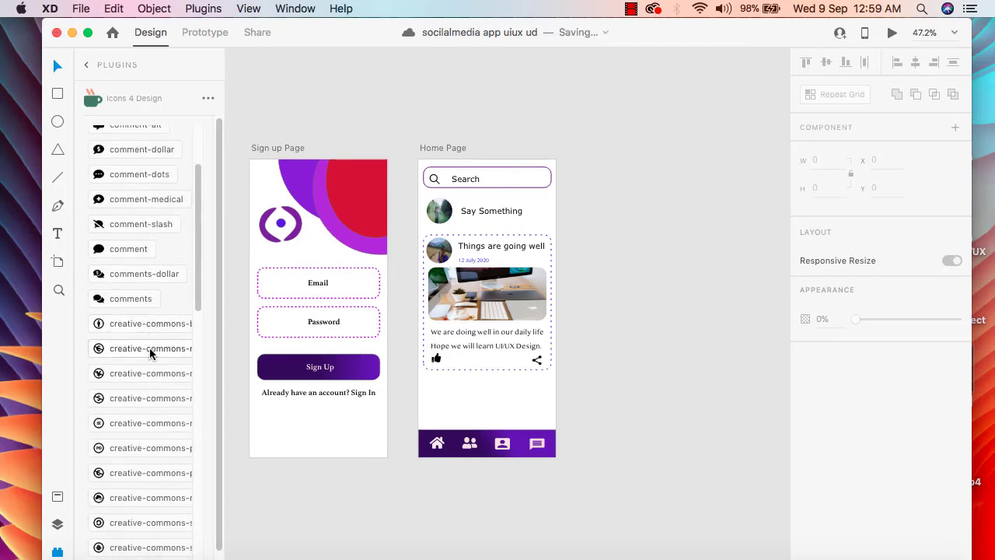
scroll(150, 354, "down", 10)
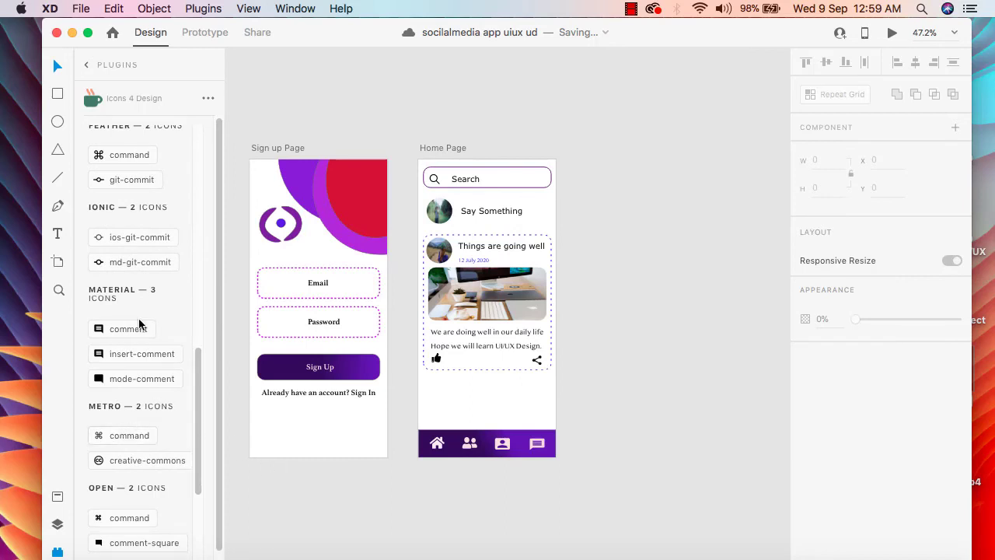
scroll(128, 389, "down", 1)
scroll(129, 393, "down", 3)
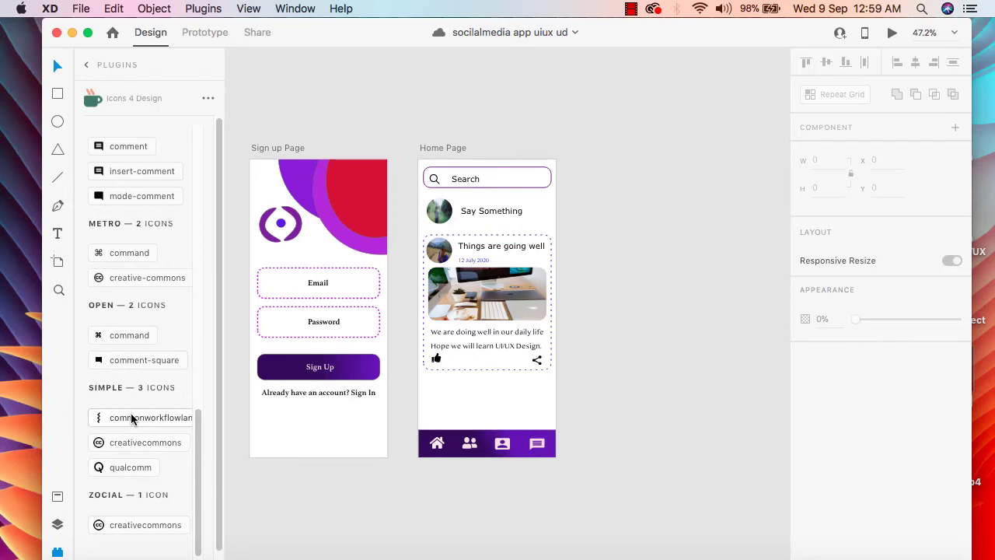
scroll(130, 414, "up", 1)
scroll(129, 414, "down", 2)
scroll(129, 412, "up", 10)
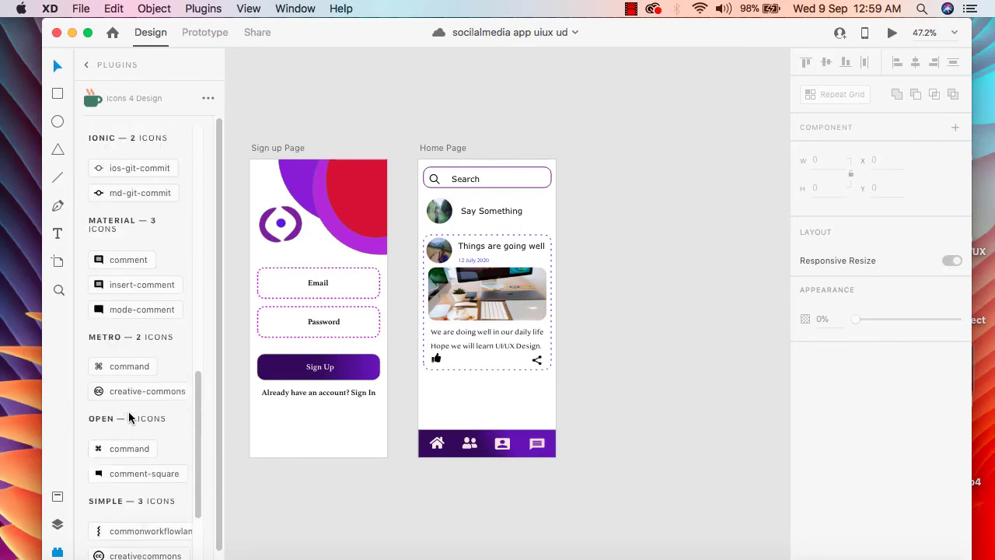
scroll(129, 415, "up", 6)
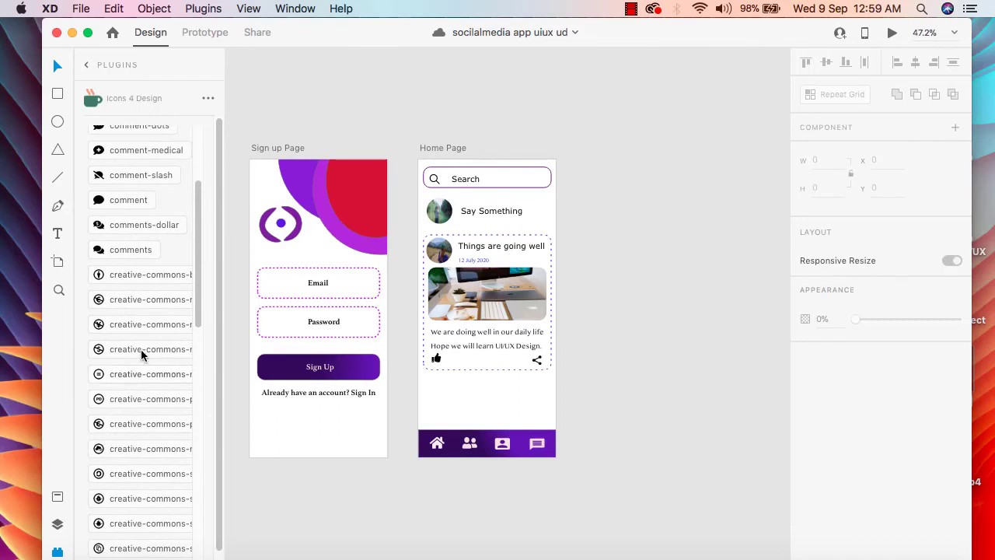
Place the Awesome comment icon between the like and share icons, sized 25 by 25, at about X 162.6, Y 534.75.
left_click(478, 367)
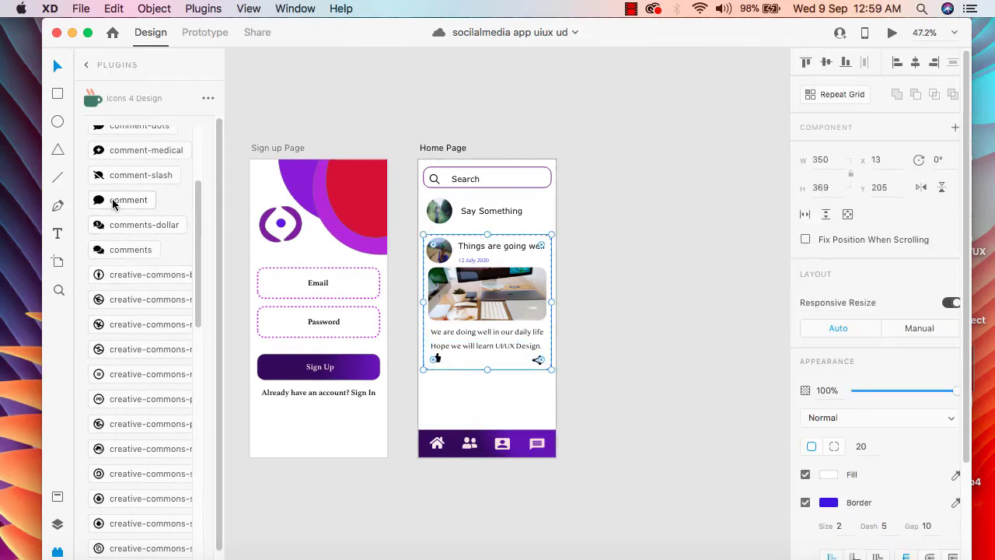
left_click_drag(116, 199, 481, 359)
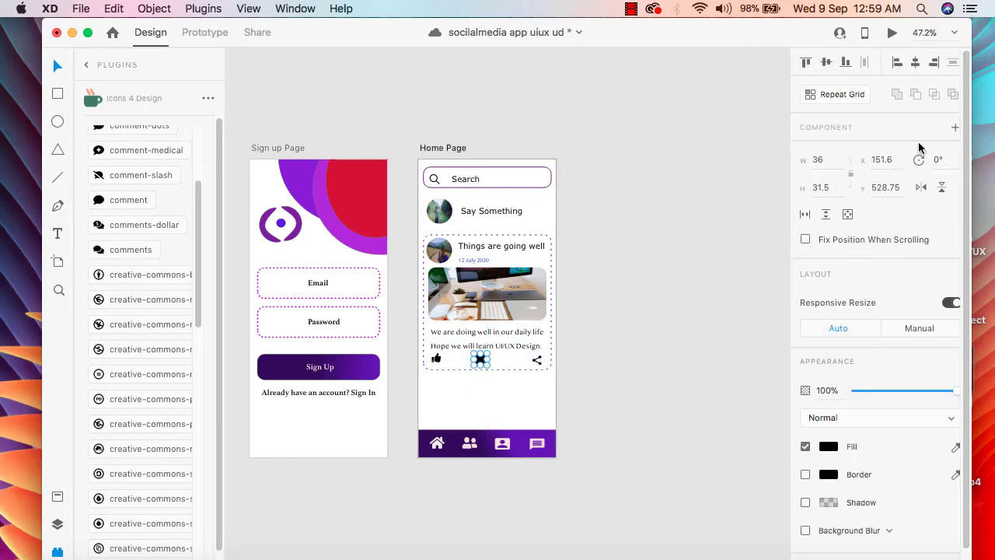
left_click(818, 161)
type("25")
left_click(826, 190)
type("2")
key("Return")
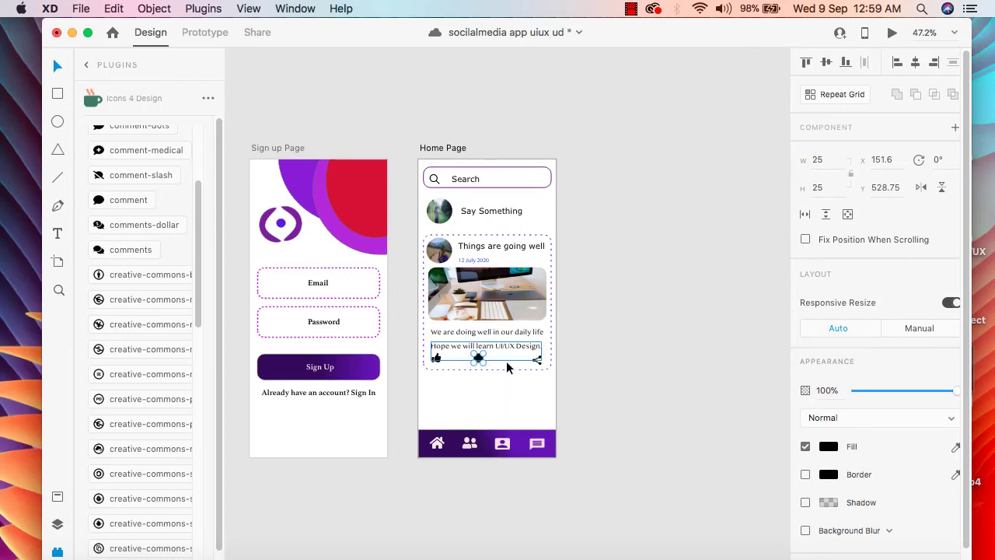
left_click_drag(478, 363, 484, 365)
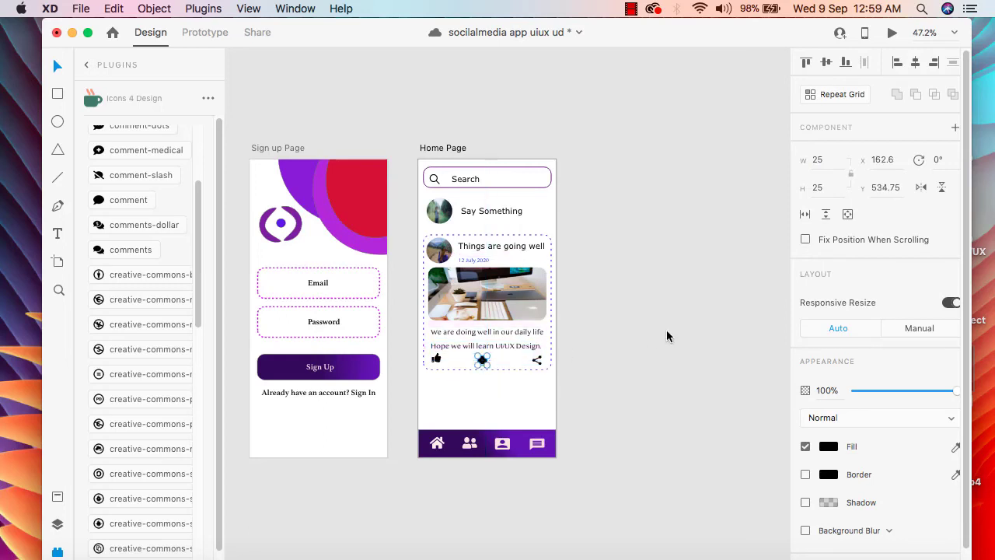
Preview the Home Page to check the row of like, comment and share icons, and close the preview.
left_click(666, 330)
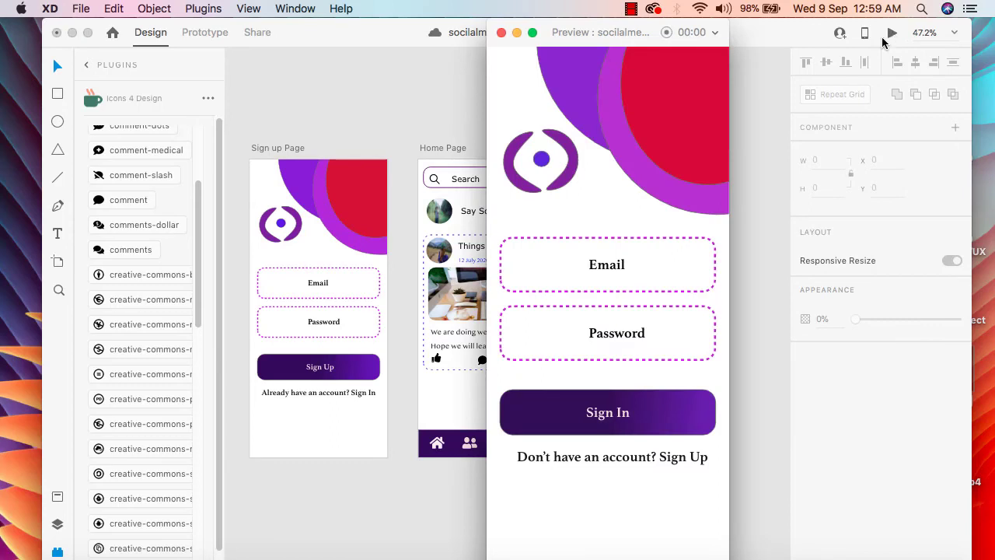
left_click(675, 416)
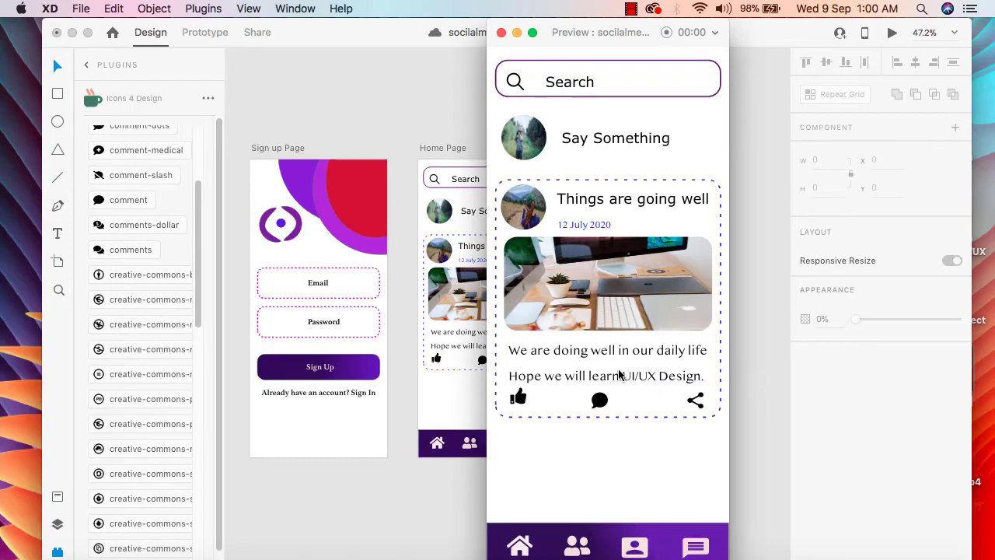
left_click(502, 32)
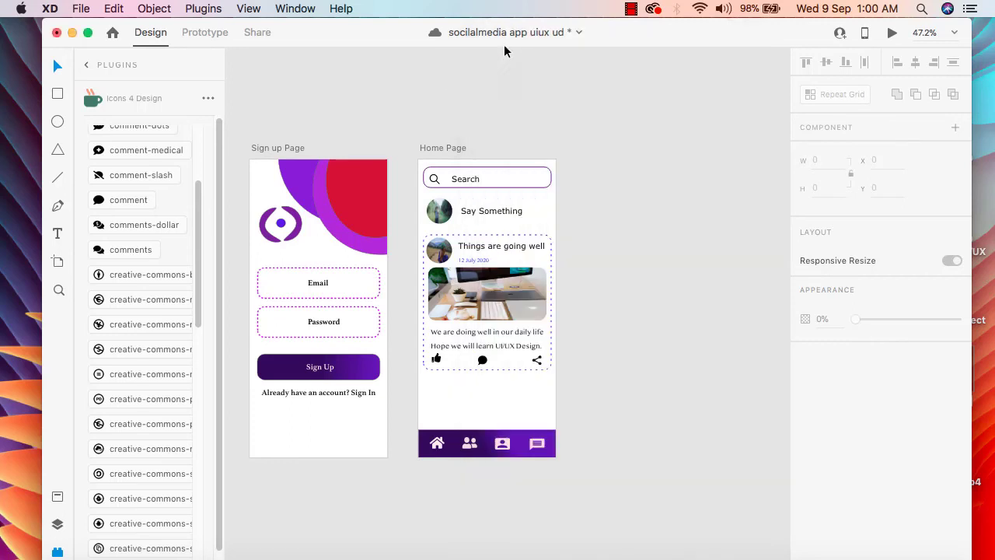
Set the font size of the second caption line, "Hope we will learn UI/UX Design.", to 15.
double_click(483, 361)
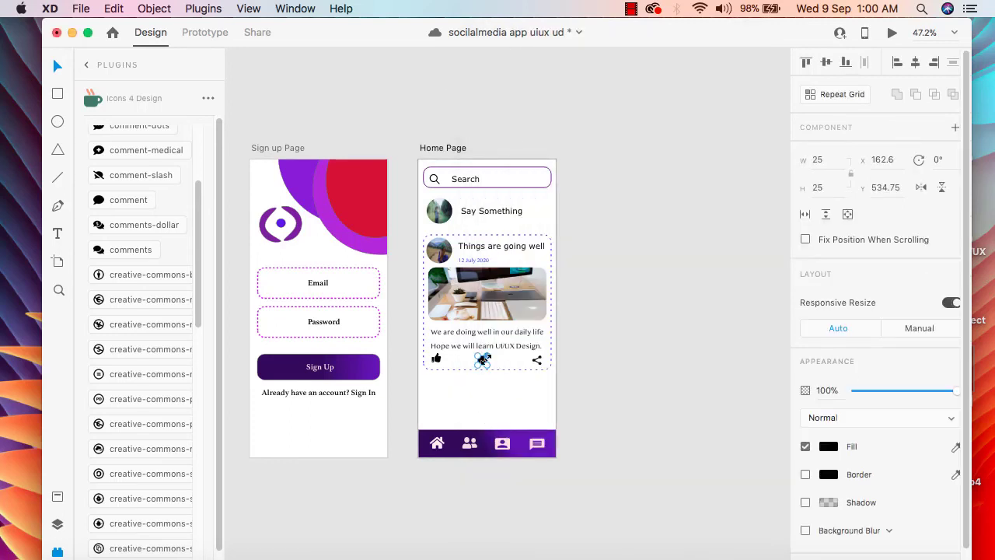
left_click(559, 333)
double_click(492, 339)
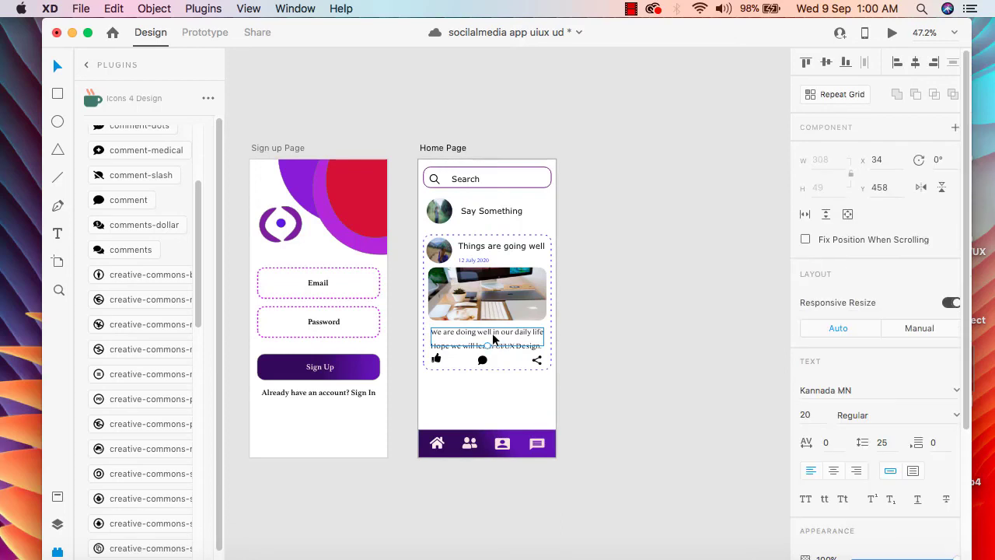
left_click(503, 347)
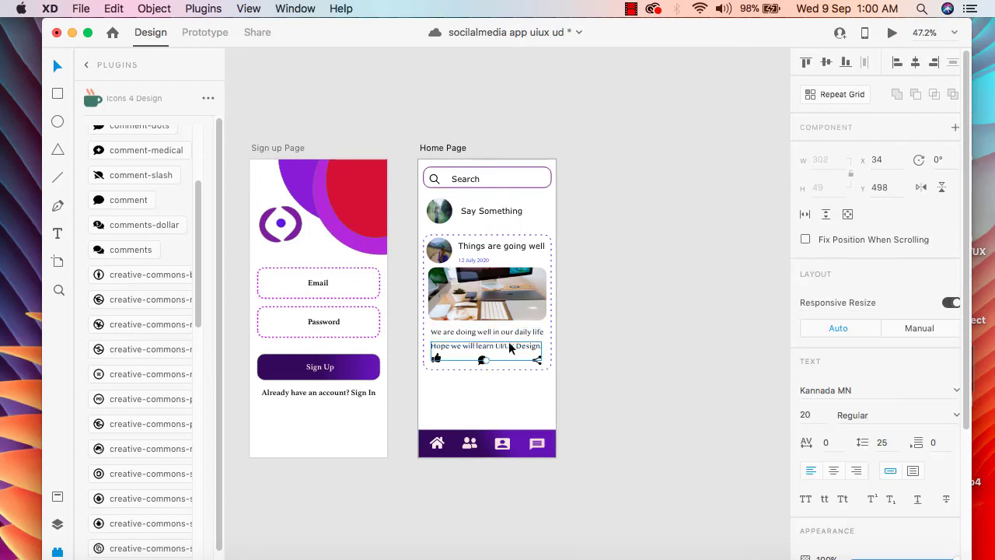
left_click(808, 412)
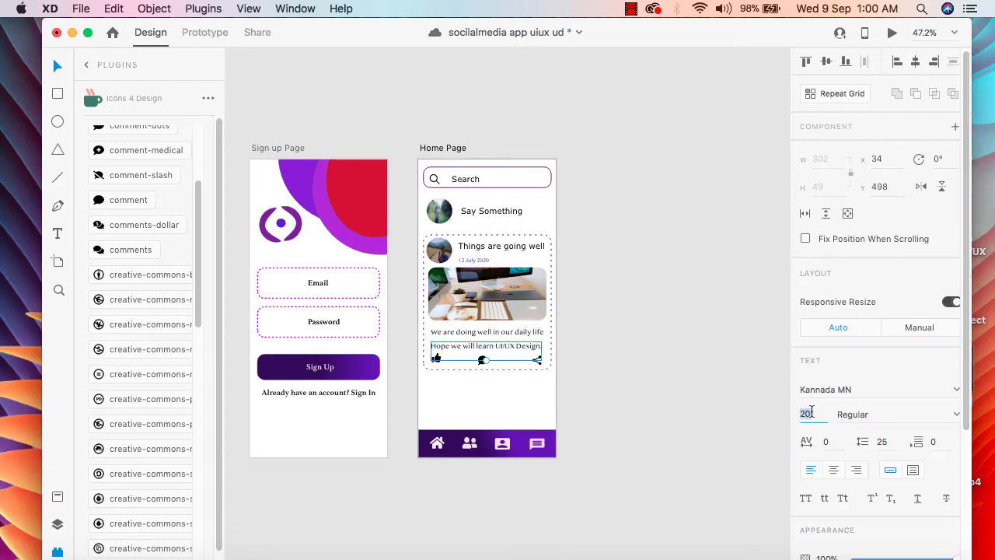
type("15")
key("Return")
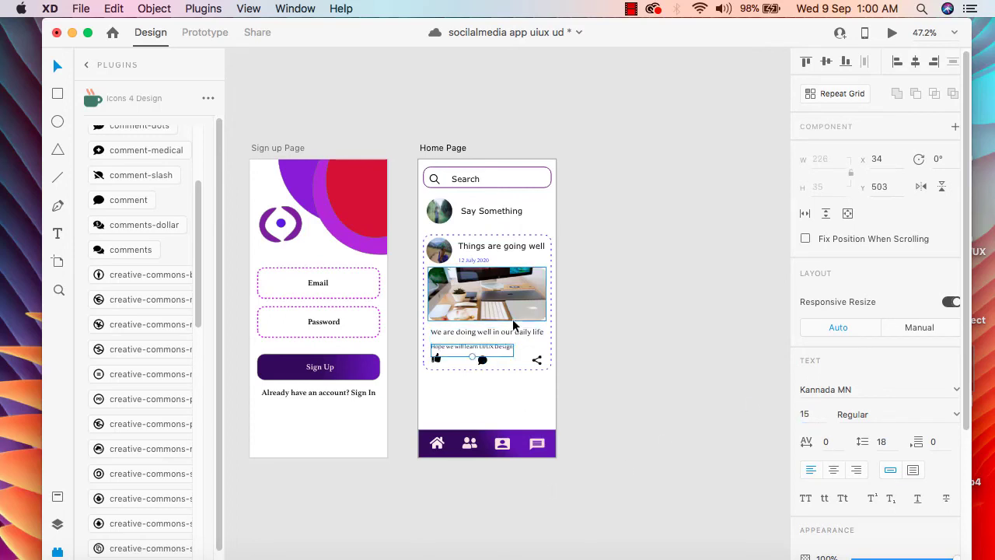
Set the font size of the first caption line, "We are doing well in our daily life", to 15.
key("super+z")
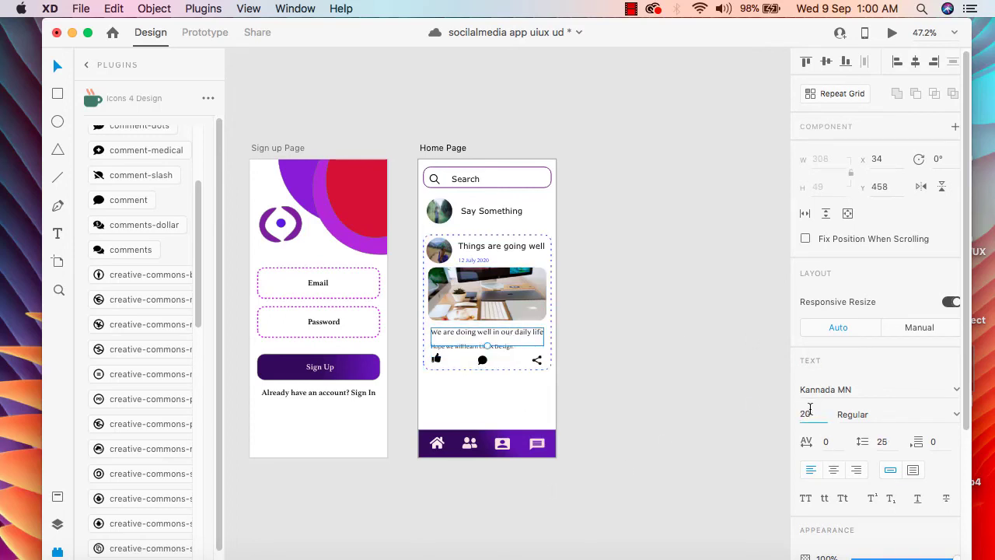
key("BackSpace")
type("15")
key("Return")
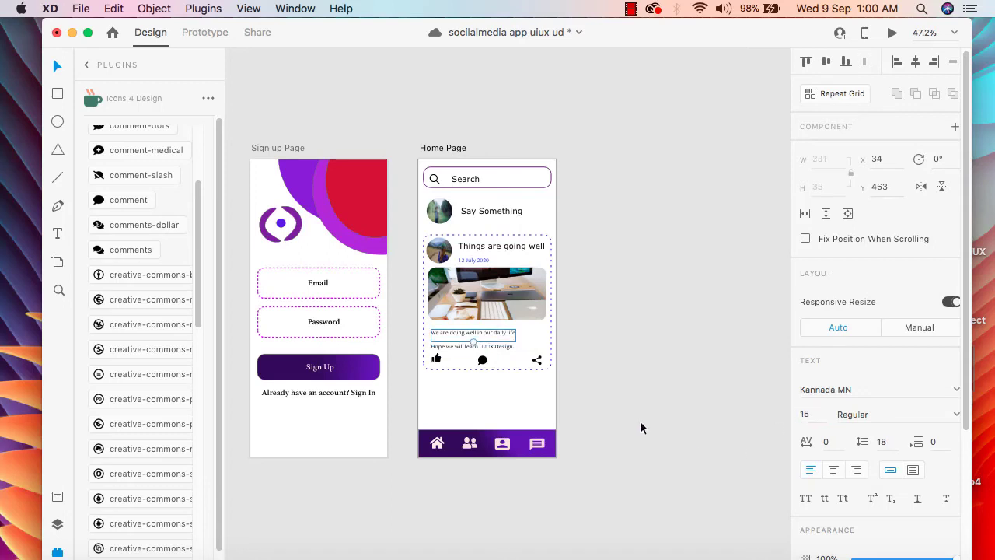
Move the second caption line closer to the first, to about X 37, Y 493, and preview the Home Page.
left_click_drag(458, 349, 457, 346)
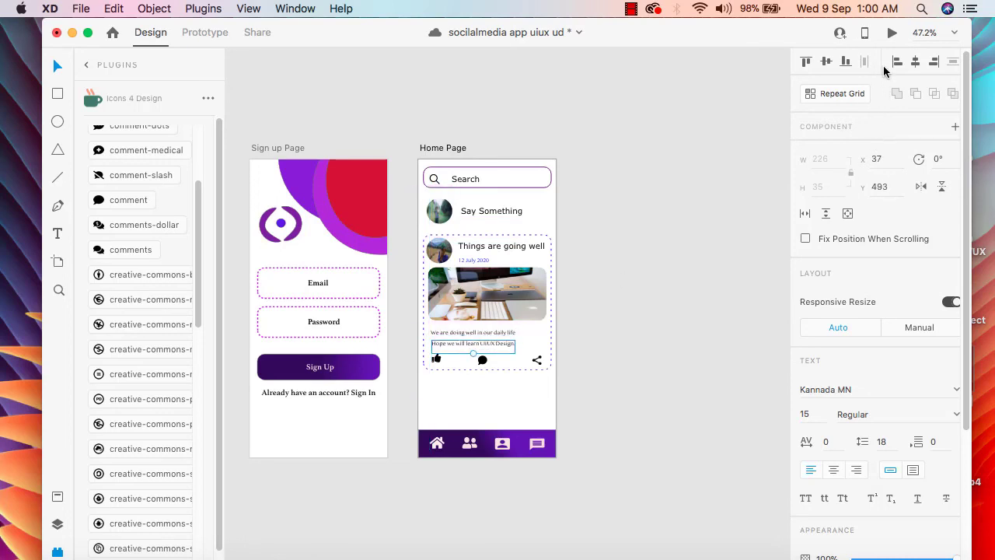
left_click(892, 36)
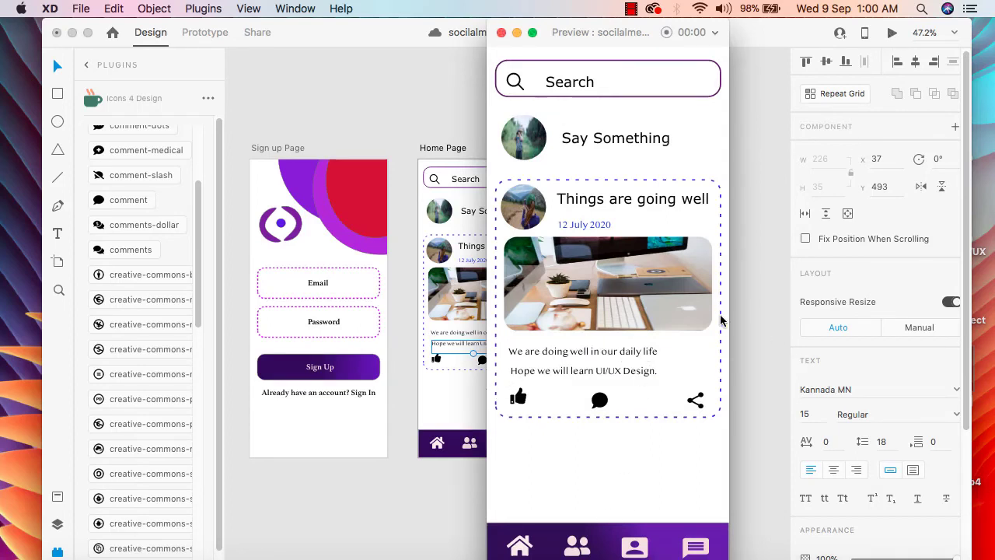
Shift the second caption line slightly left to line it up with the first, and preview the Home Page through Sign In.
left_click(502, 33)
left_click(628, 344)
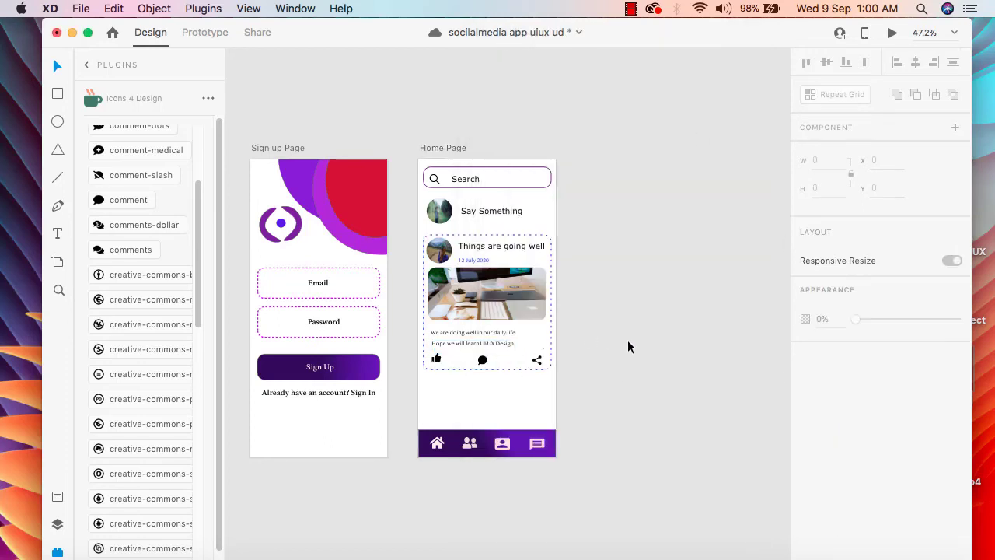
left_click_drag(446, 347, 447, 344)
left_click(621, 341)
left_click(891, 32)
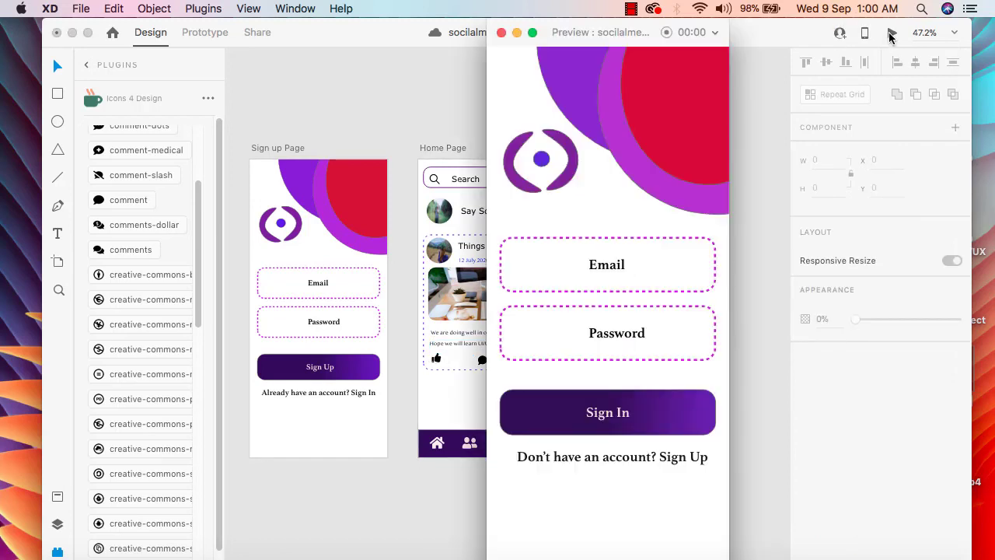
left_click(648, 412)
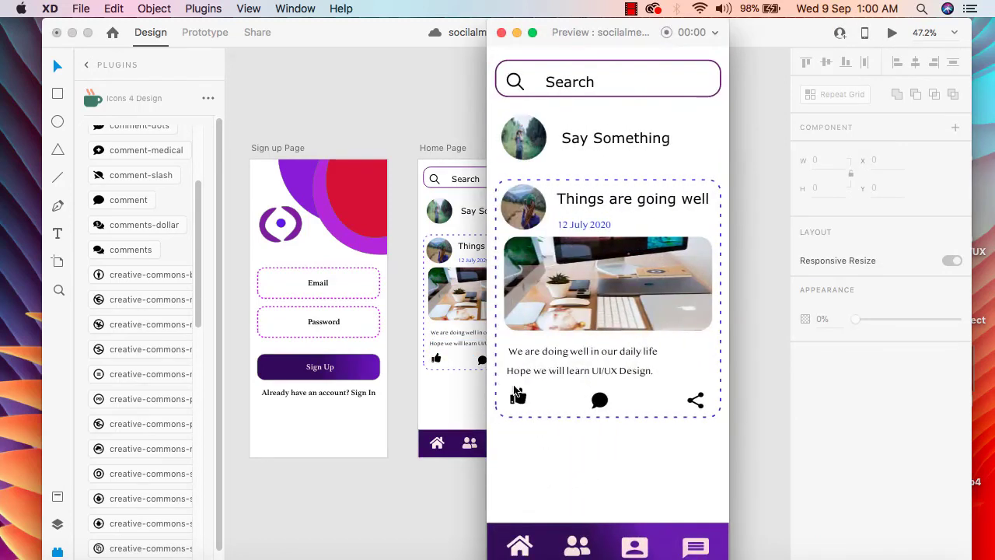
left_click(503, 37)
Move both caption lines up closer to the photo, placing the second line at about X 31, Y 476.
left_click(451, 335)
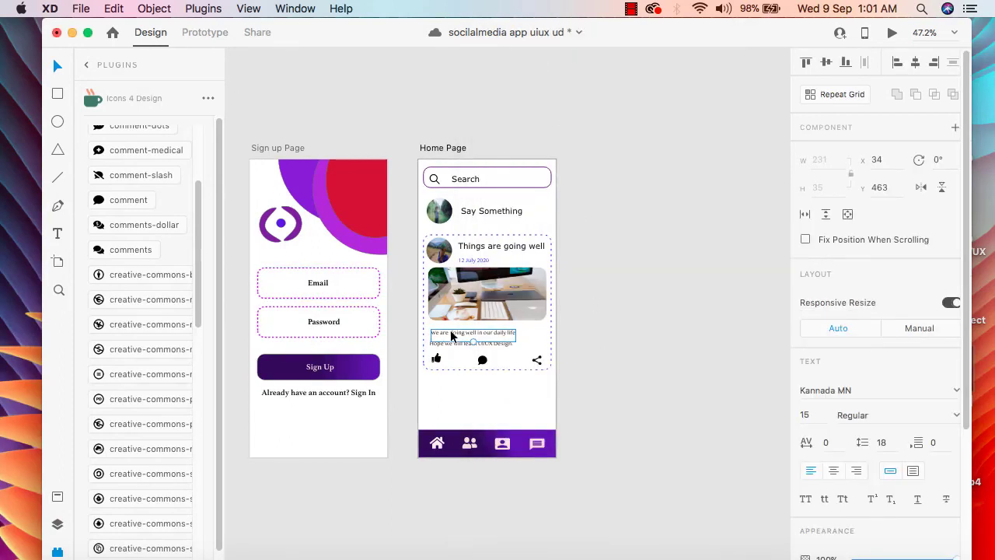
left_click_drag(450, 333, 449, 343)
left_click(450, 344)
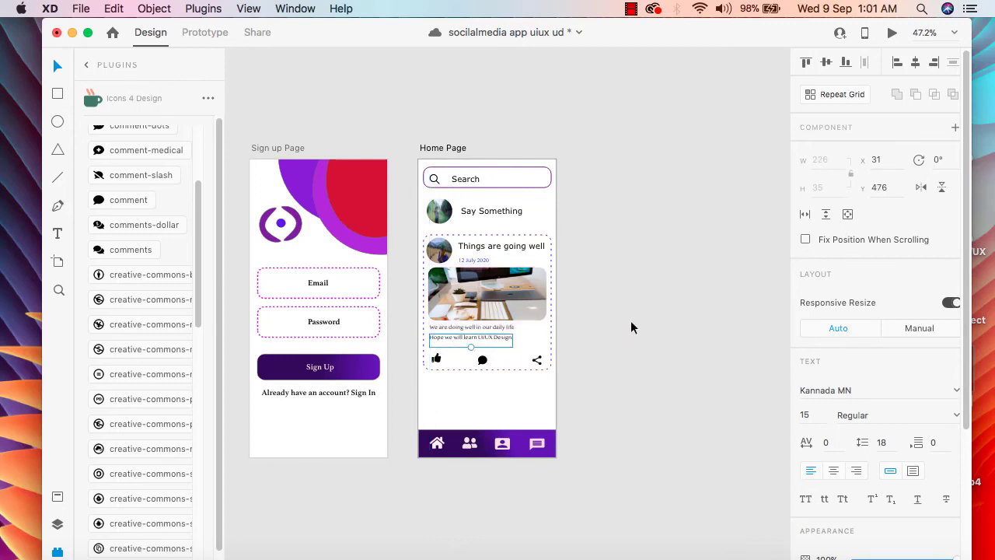
left_click(630, 320)
Draw a horizontal divider line about 304 wide between the caption and the post's icon row, and check it in the preview.
left_click(51, 180)
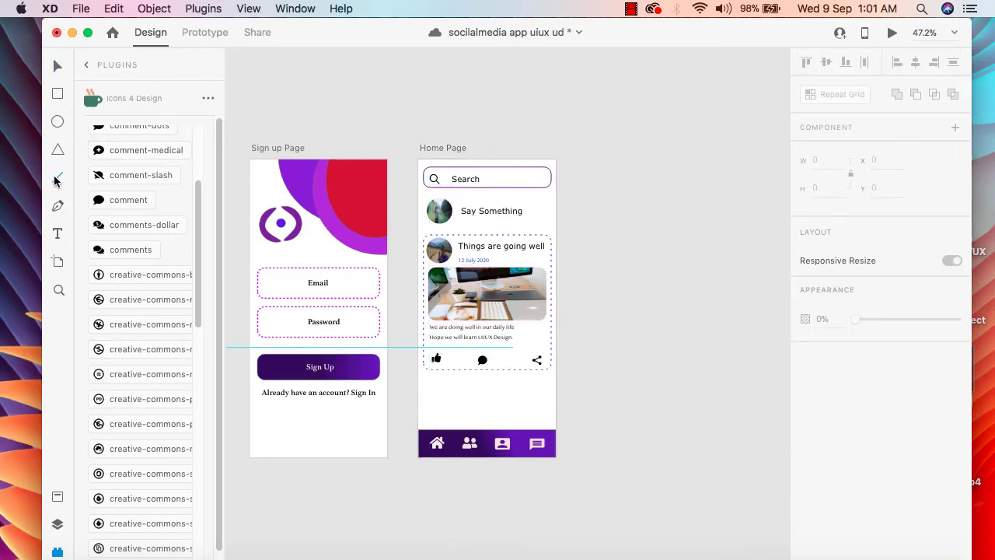
left_click(59, 525)
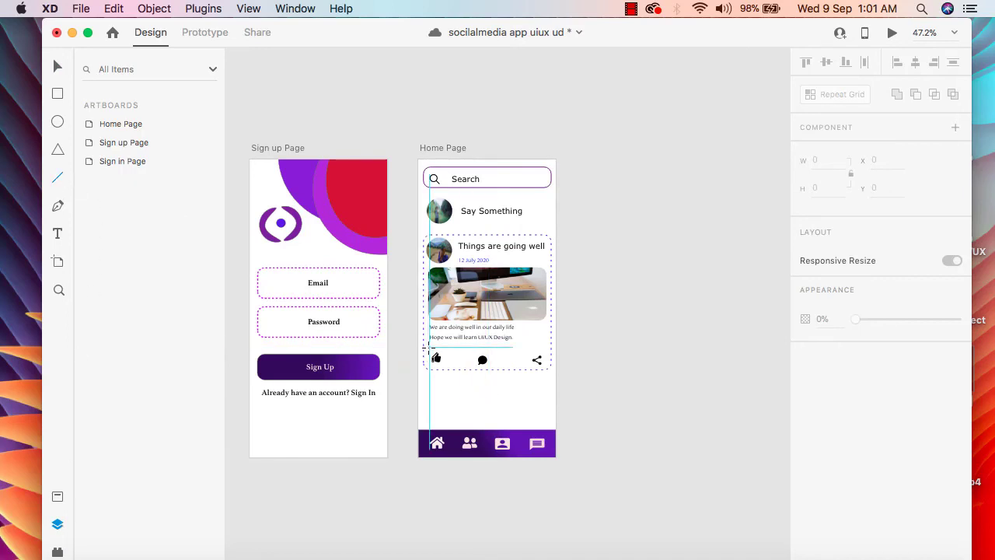
left_click_drag(432, 348, 541, 346)
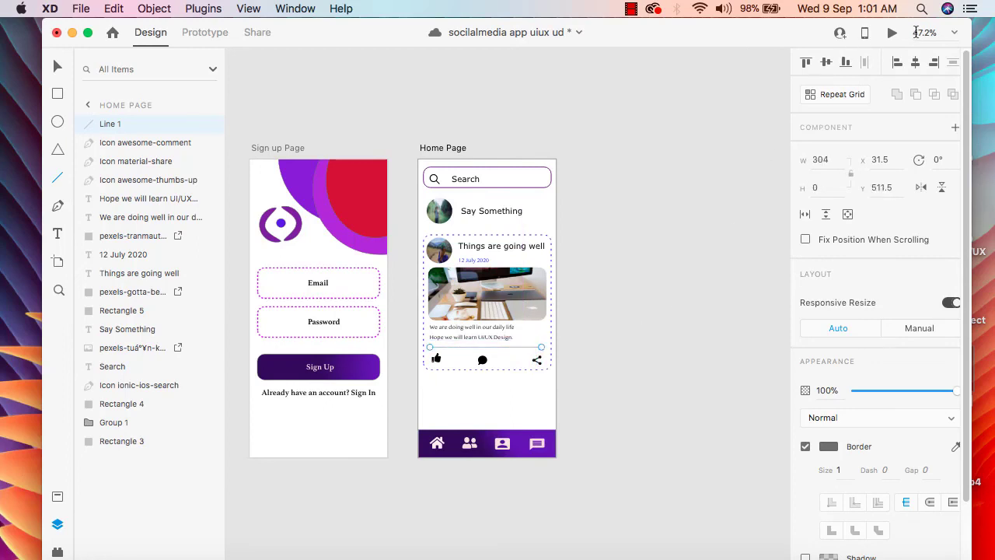
left_click(893, 33)
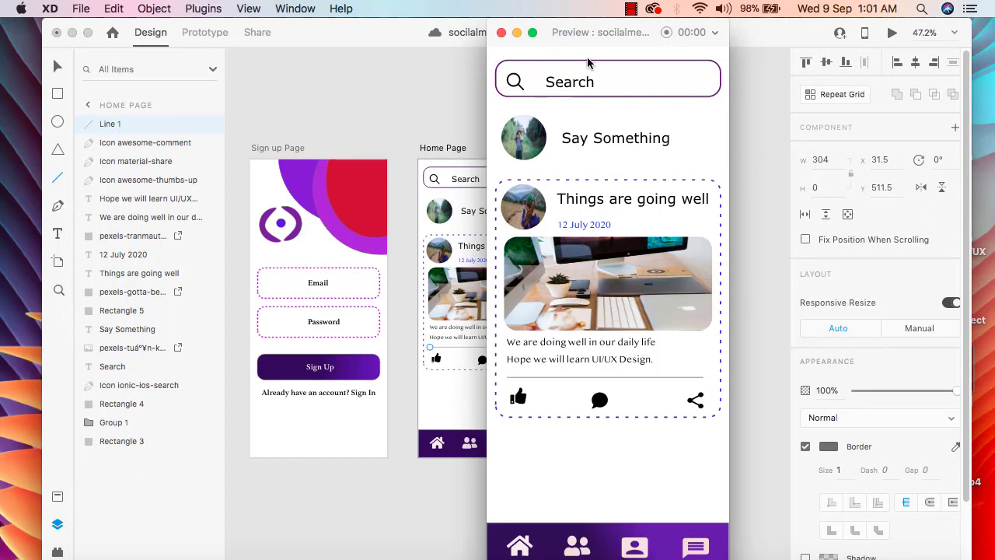
left_click(502, 33)
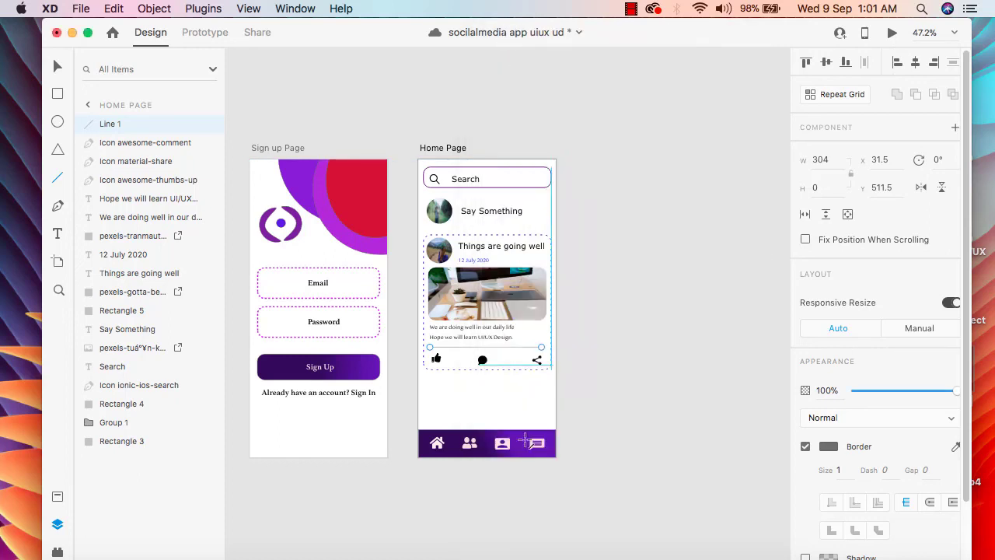
Lengthen the divider line to about 318 wide so it spans the photo's width, and check it in the preview.
left_click_drag(543, 350, 546, 347)
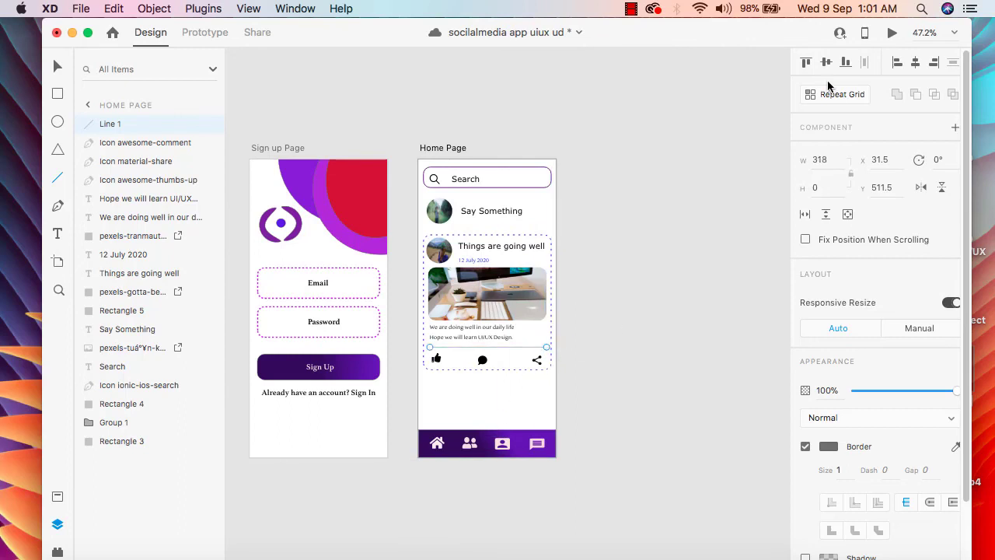
left_click(888, 35)
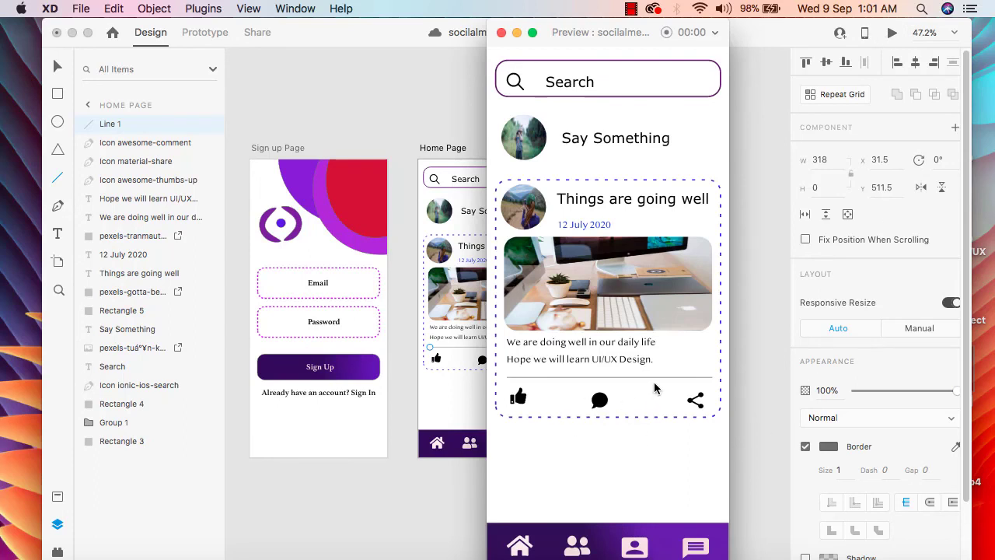
left_click(502, 32)
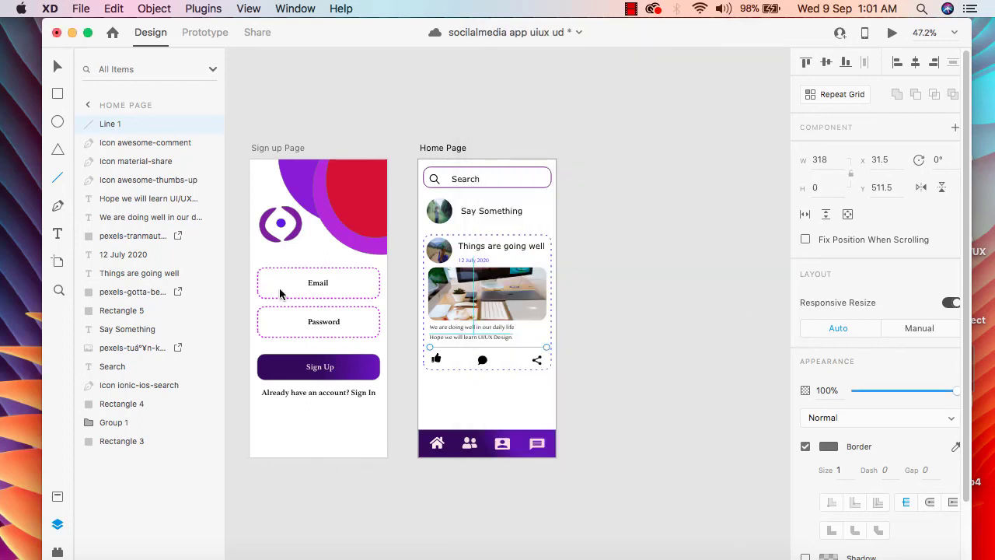
Fill the thumbs-up like icon with green #35C30A and check it in the preview.
left_click(57, 67)
left_click(437, 358)
scroll(856, 468, "down", 1)
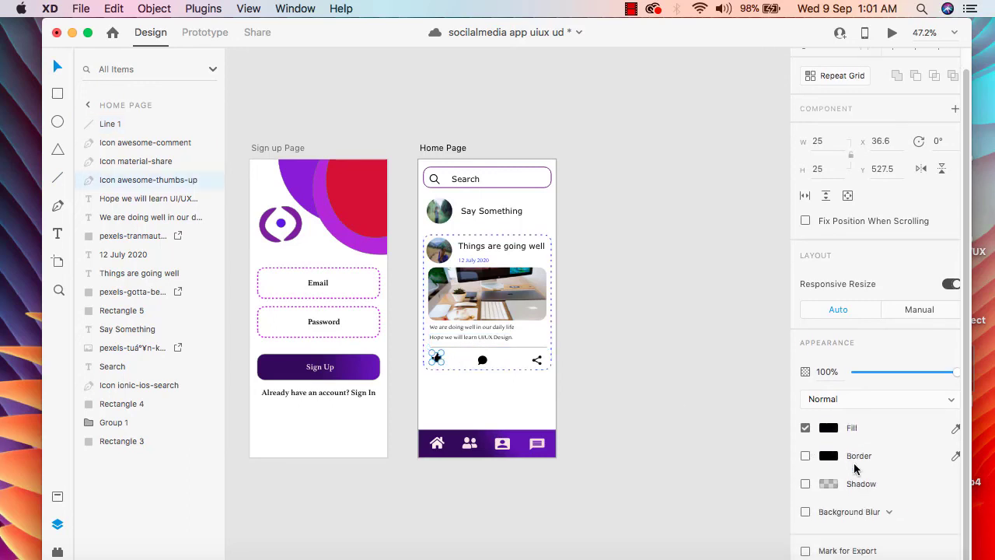
left_click(829, 428)
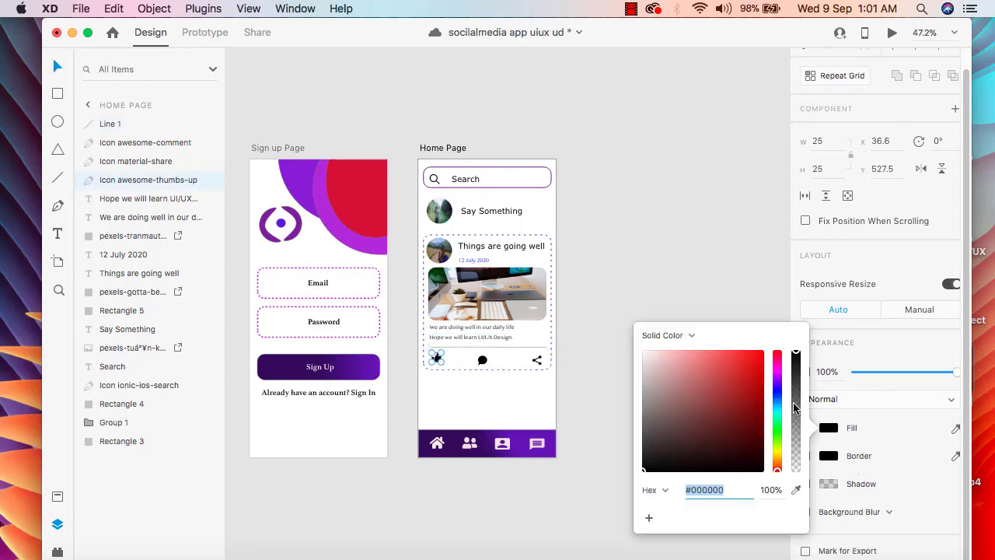
left_click(778, 435)
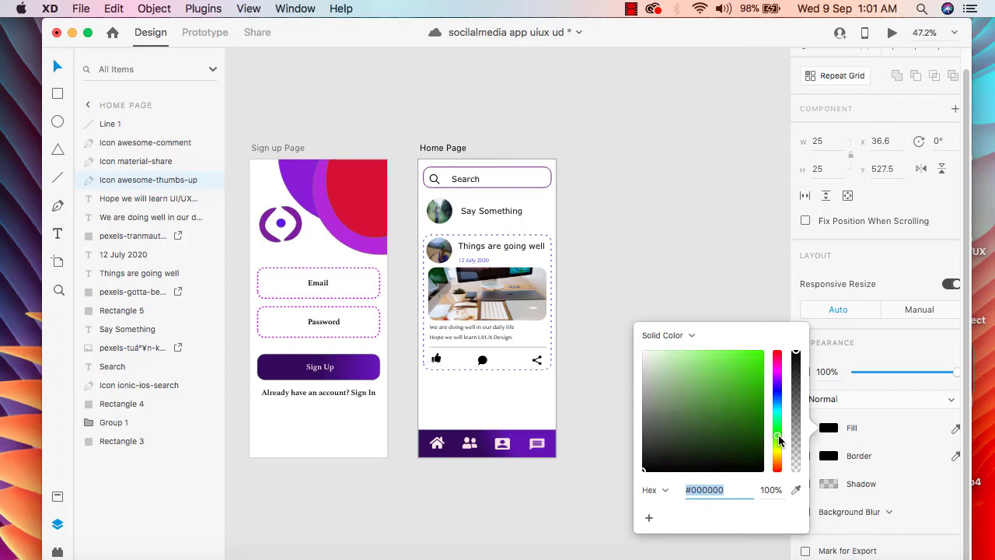
left_click_drag(758, 391, 756, 379)
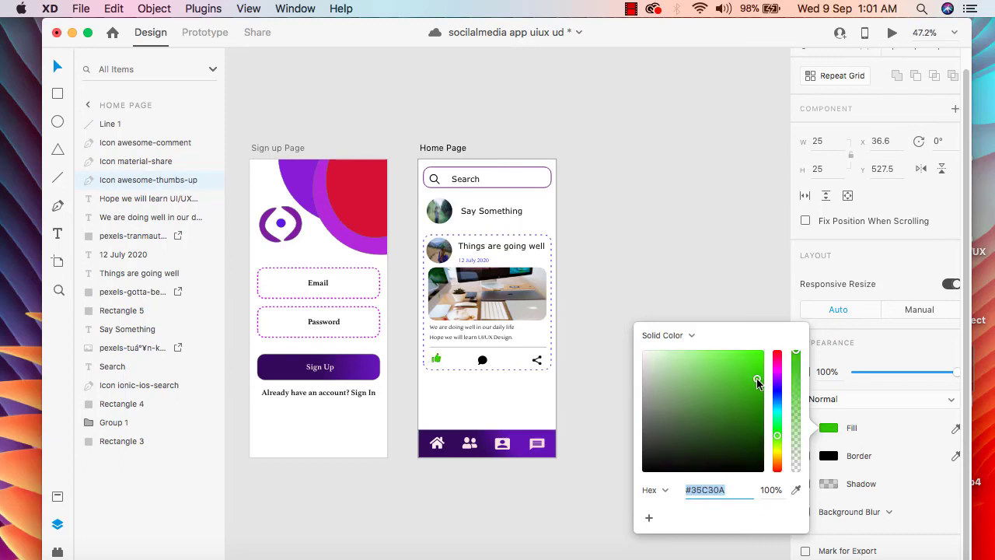
left_click(893, 32)
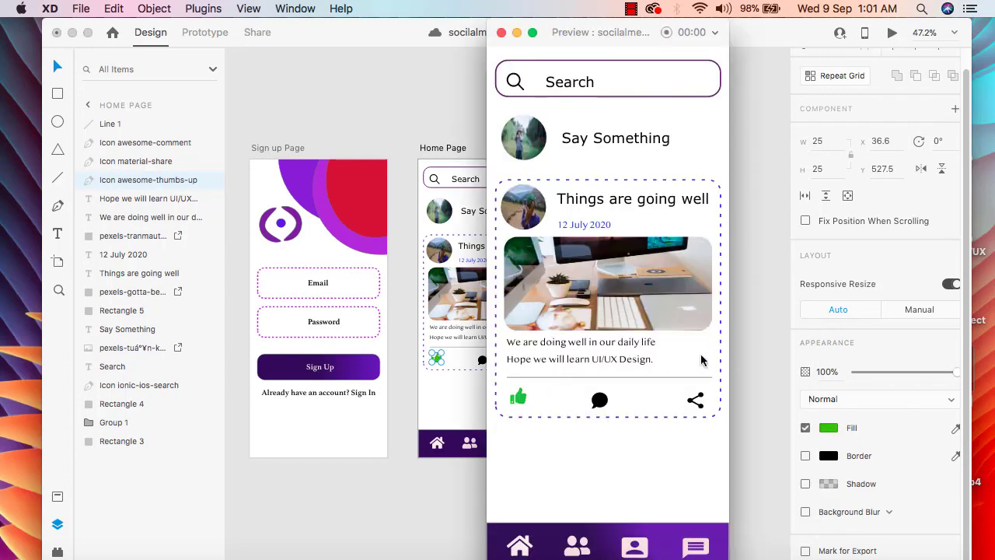
left_click(501, 32)
Fill the comment icon with purple #8E15E6 and check it in the preview.
left_click(482, 360)
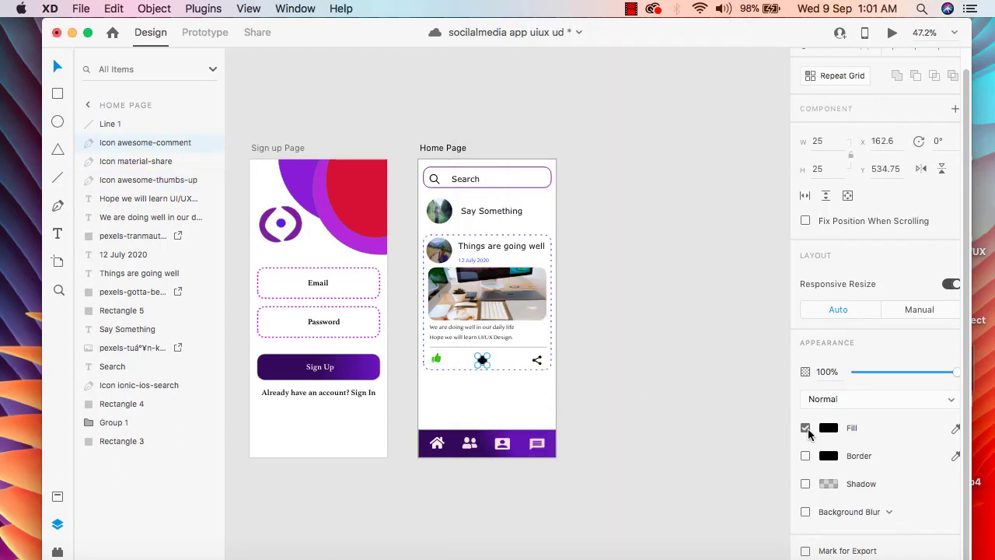
left_click(829, 428)
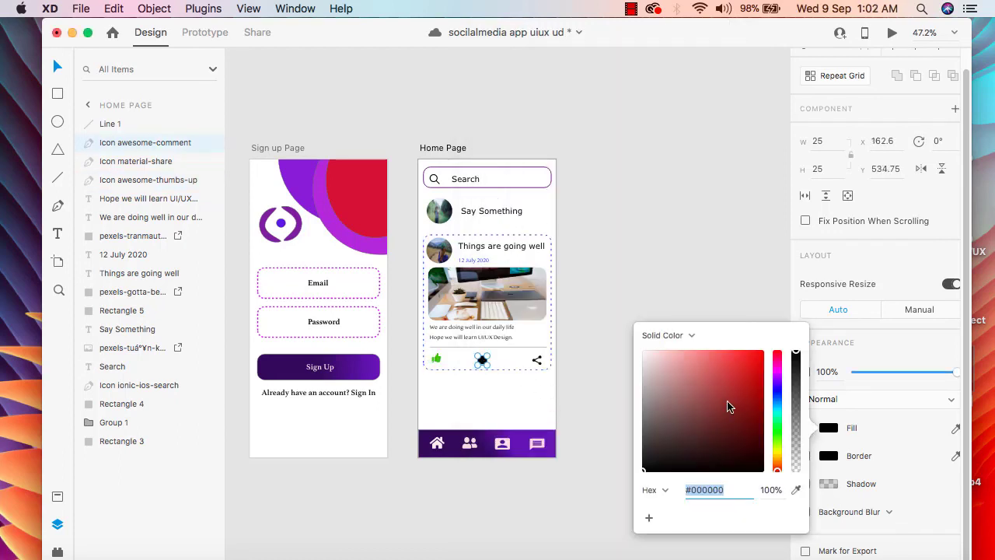
left_click(776, 379)
left_click(754, 359)
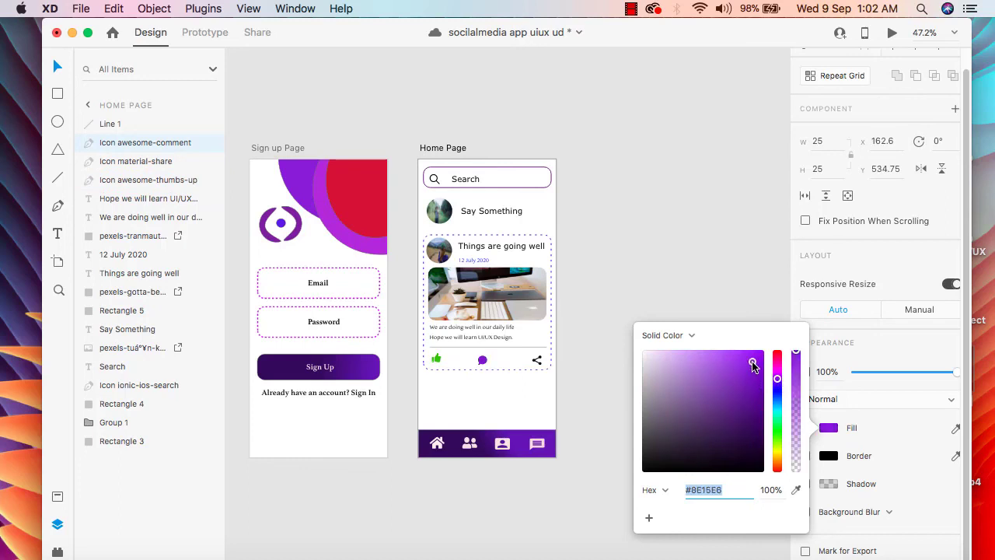
left_click(892, 33)
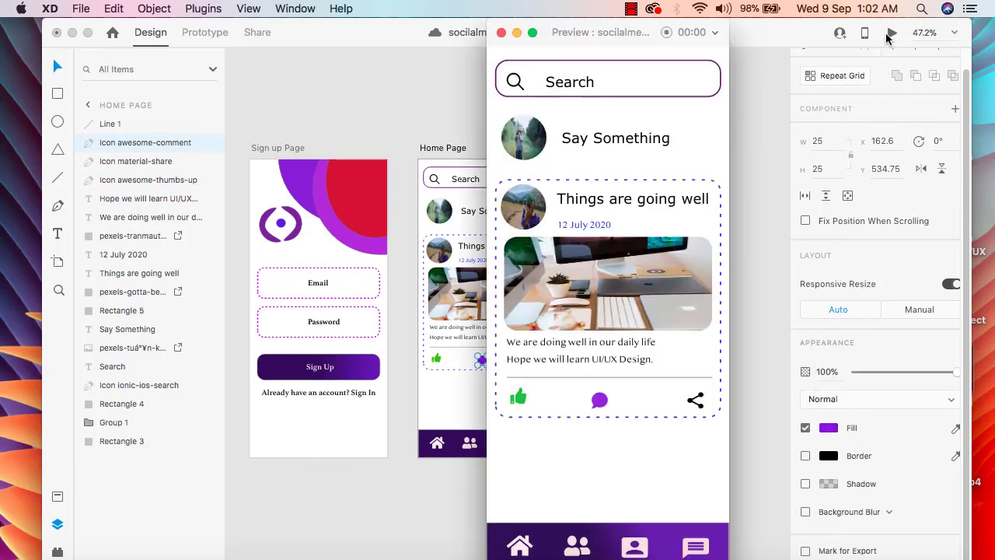
left_click(502, 32)
left_click(539, 364)
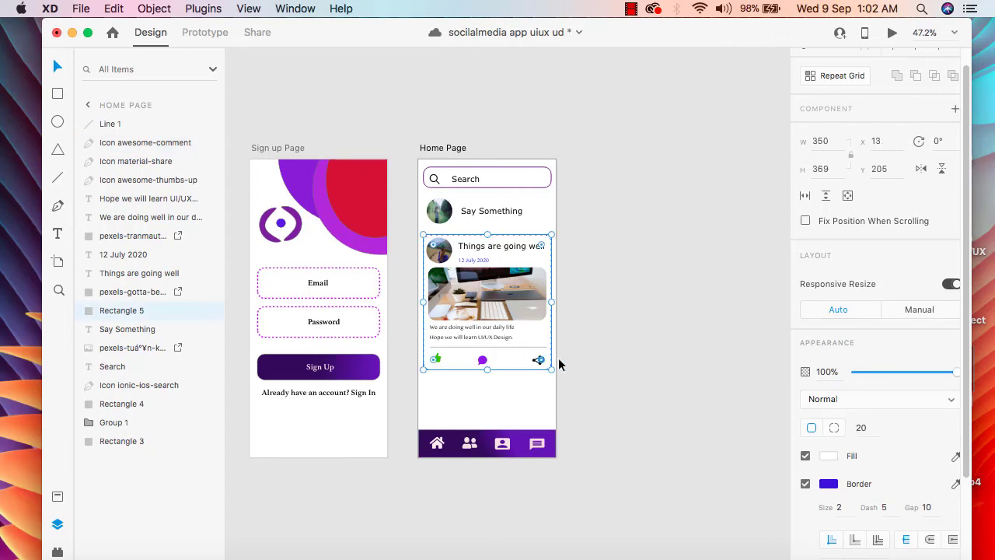
left_click(829, 457)
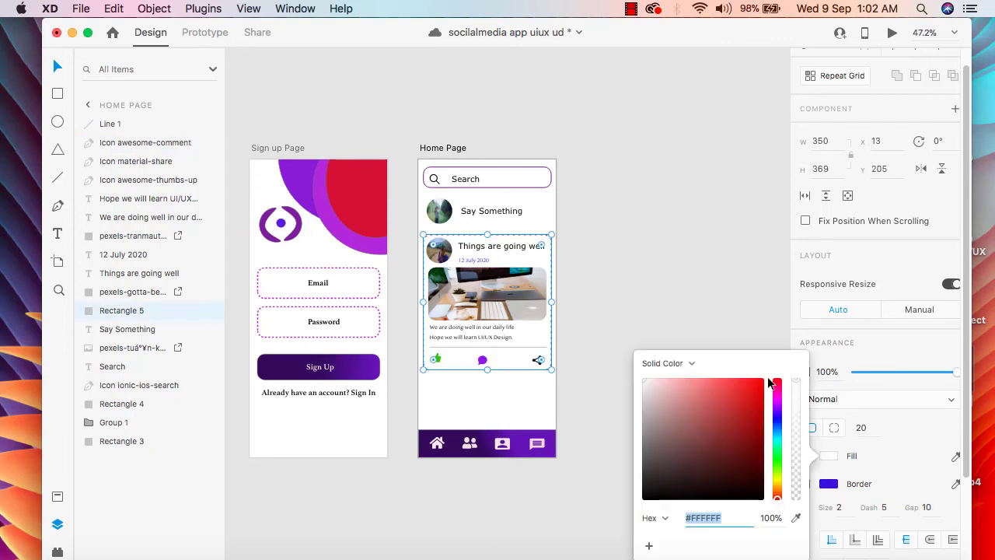
left_click(566, 360)
left_click(537, 362)
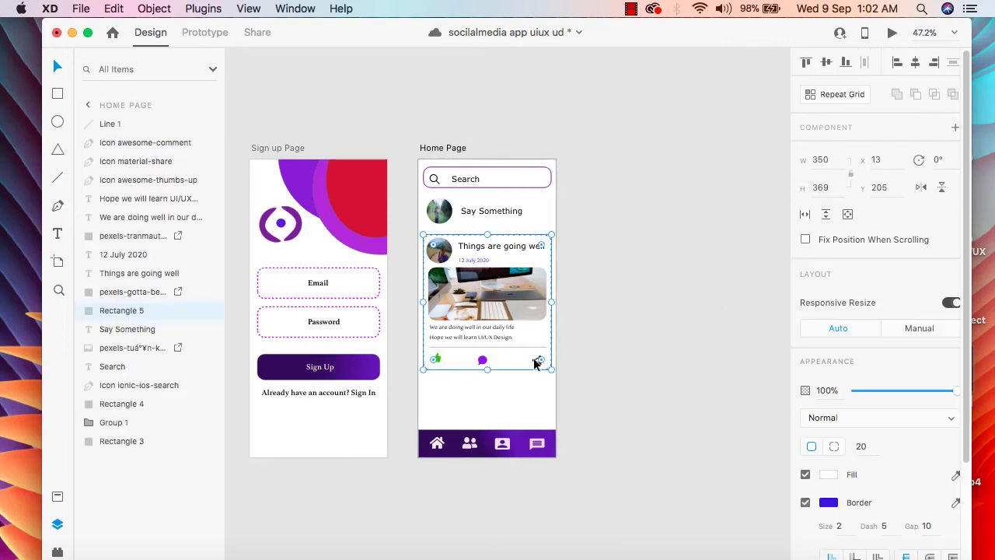
double_click(536, 361)
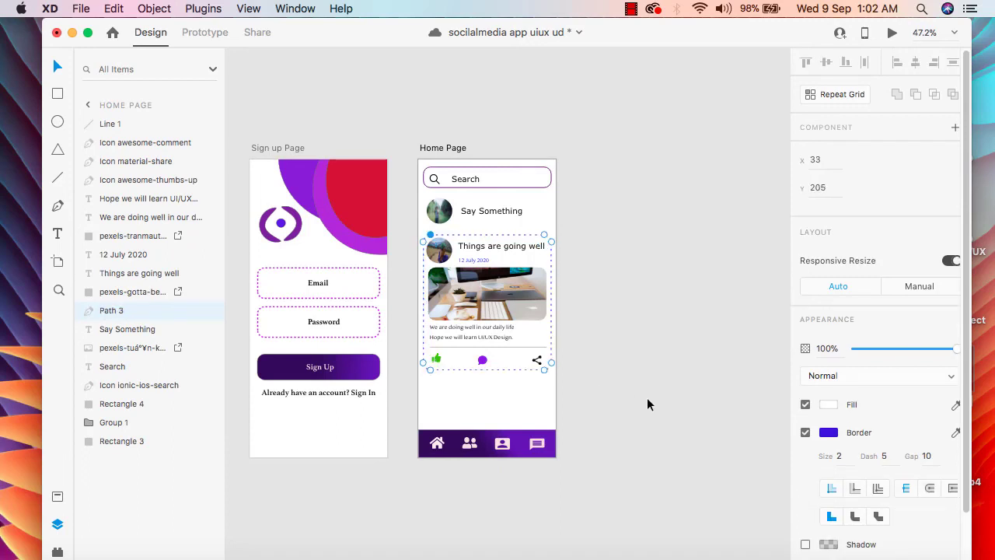
left_click(647, 398)
left_click(544, 404)
Try orange and red fills on the share icon, settle on a blue fill, and start the preview.
left_click(539, 360)
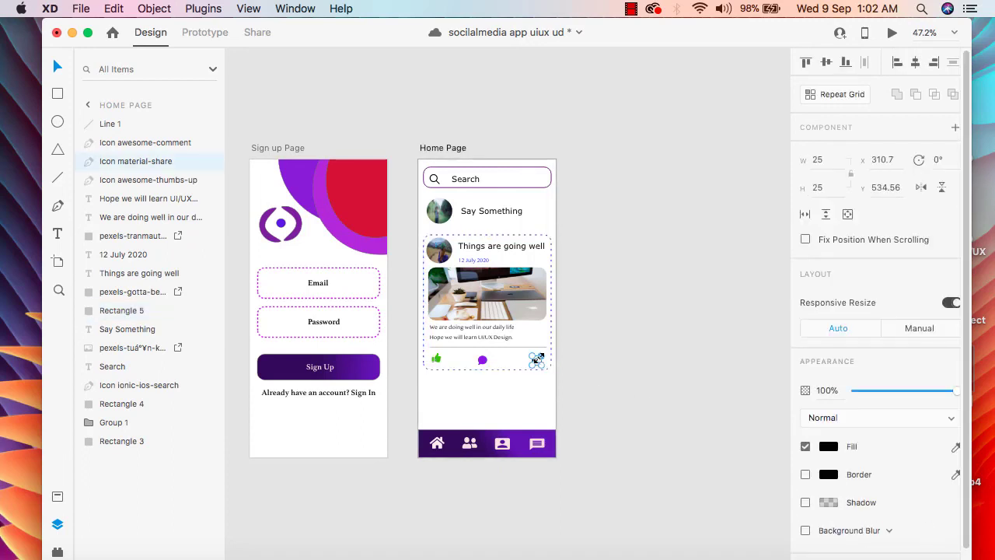
left_click(827, 447)
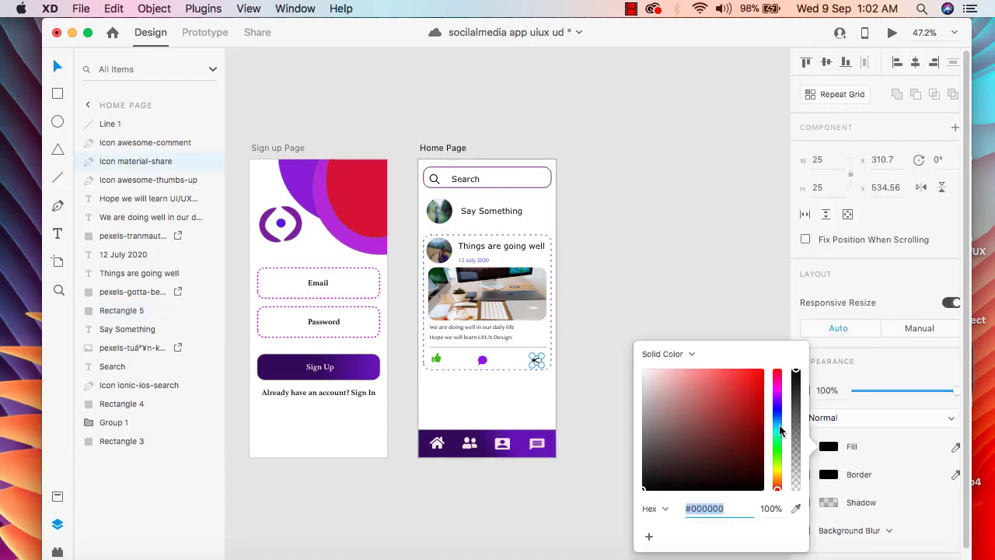
left_click(778, 477)
left_click(748, 376)
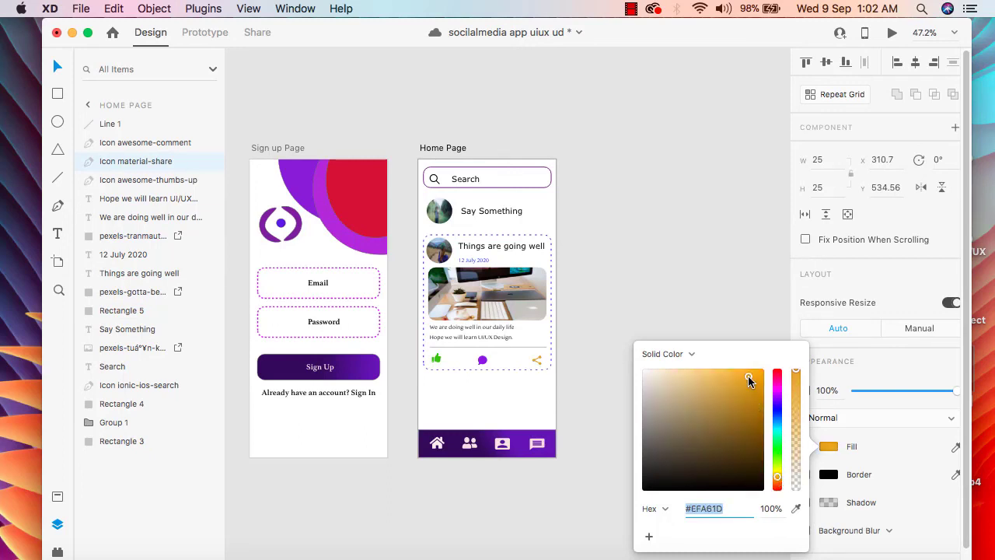
left_click(777, 373)
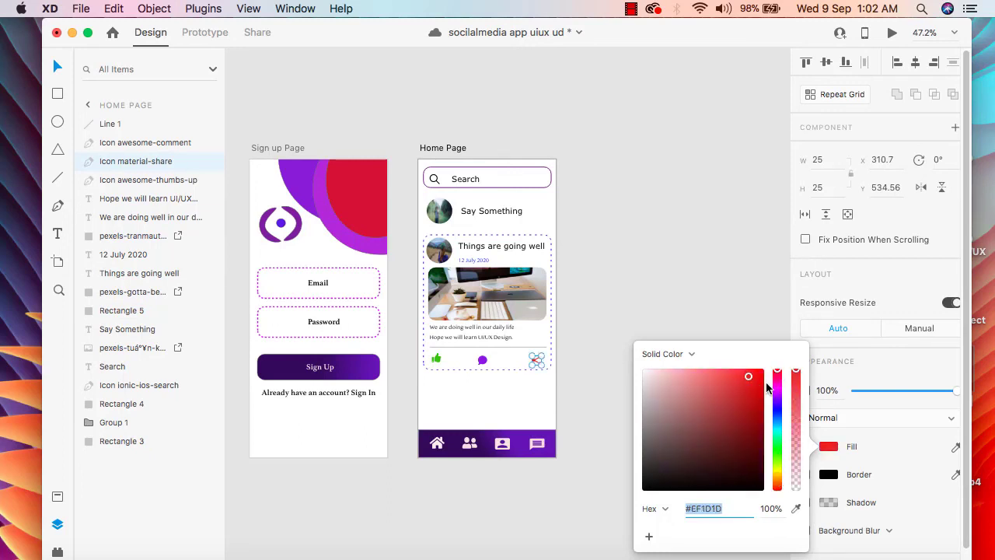
left_click_drag(774, 384, 775, 418)
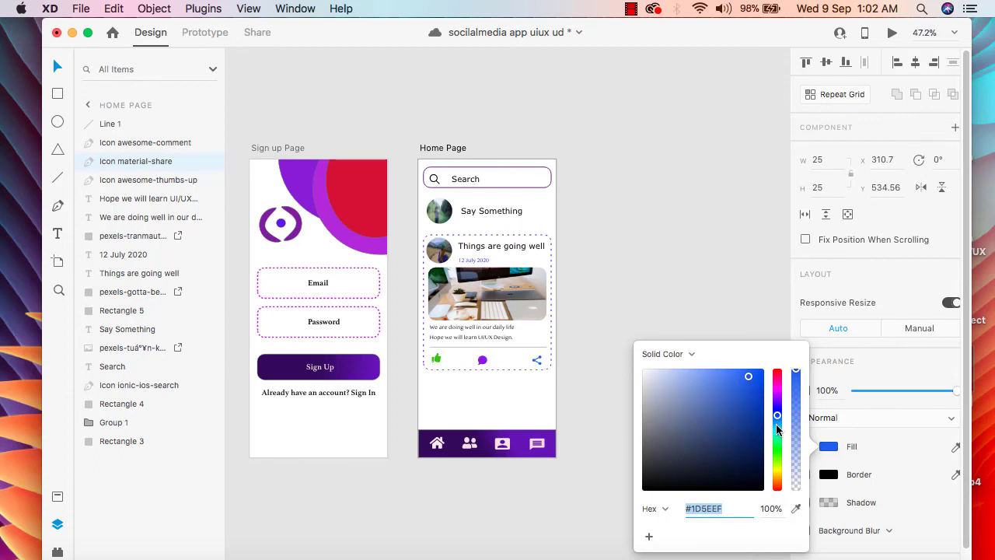
left_click(758, 388)
left_click(891, 32)
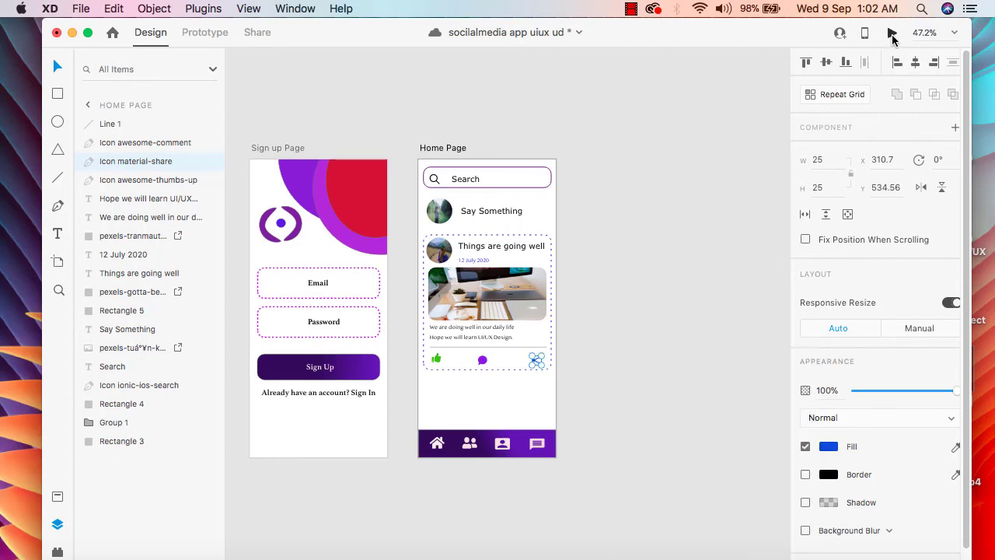